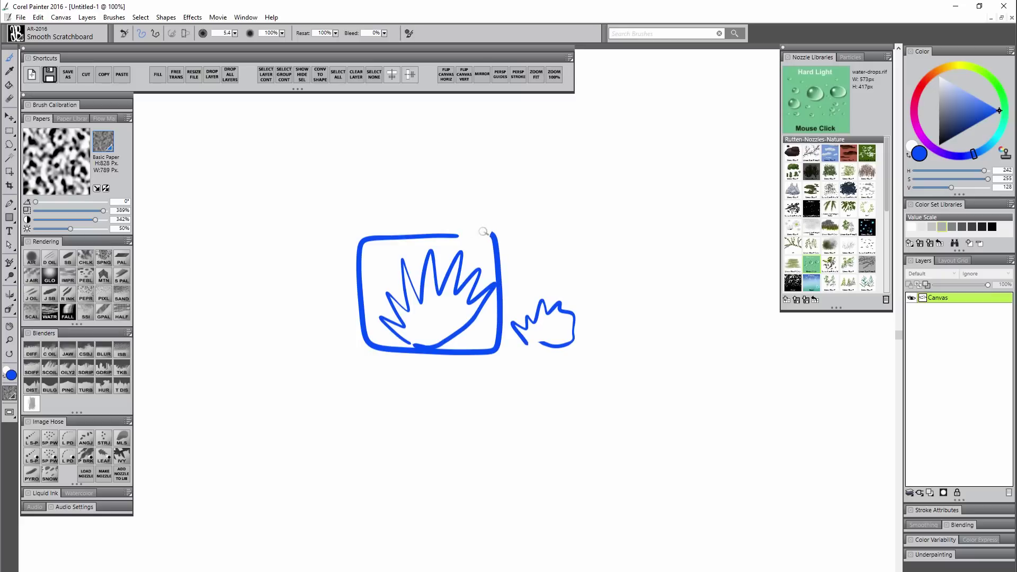
Step: Sketch a frame around the small plant and draw two stacked leafy stems, each enclosed in its own tall frame
{"action": "mouse_move", "coordinate": [547, 286]}
{"action": "left_mouse_down"}
{"action": "mouse_move", "coordinate": [511, 349]}
{"action": "mouse_move", "coordinate": [589, 356]}
{"action": "mouse_move", "coordinate": [592, 296]}
{"action": "mouse_move", "coordinate": [553, 287]}
{"action": "left_mouse_up"}
{"action": "mouse_move", "coordinate": [661, 199]}
{"action": "left_mouse_down"}
{"action": "mouse_move", "coordinate": [660, 341]}
{"action": "mouse_move", "coordinate": [647, 331]}
{"action": "mouse_move", "coordinate": [662, 348]}
{"action": "left_mouse_up"}
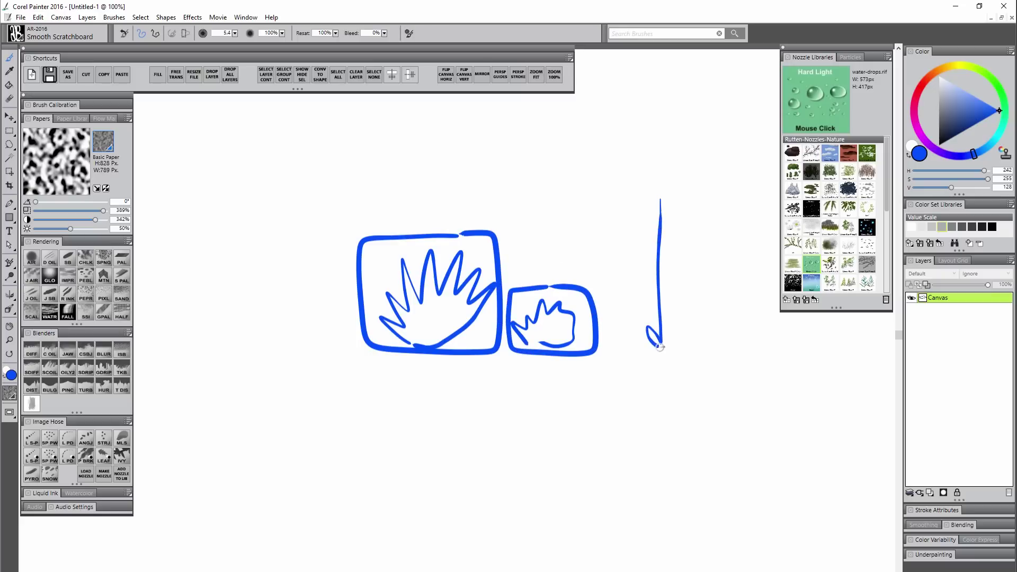
{"action": "mouse_move", "coordinate": [660, 314]}
{"action": "left_mouse_down"}
{"action": "mouse_move", "coordinate": [669, 297]}
{"action": "mouse_move", "coordinate": [644, 260]}
{"action": "mouse_move", "coordinate": [670, 233]}
{"action": "mouse_move", "coordinate": [660, 254]}
{"action": "left_mouse_up"}
{"action": "mouse_move", "coordinate": [664, 192]}
{"action": "left_mouse_down"}
{"action": "mouse_move", "coordinate": [631, 273]}
{"action": "mouse_move", "coordinate": [636, 352]}
{"action": "mouse_move", "coordinate": [668, 357]}
{"action": "mouse_move", "coordinate": [683, 319]}
{"action": "mouse_move", "coordinate": [664, 192]}
{"action": "left_mouse_up"}
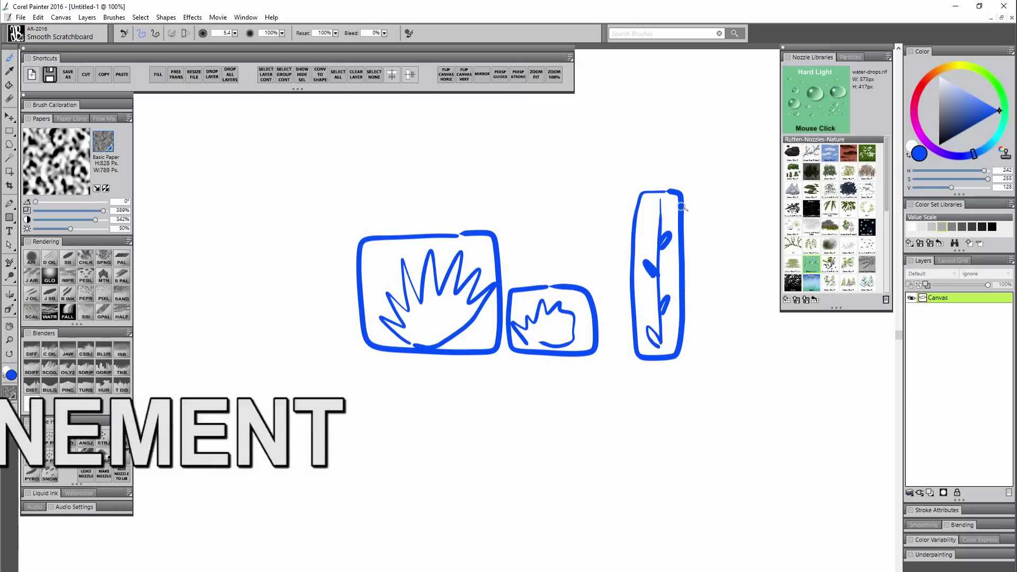
{"action": "mouse_move", "coordinate": [641, 182]}
{"action": "left_mouse_down"}
{"action": "mouse_move", "coordinate": [636, 99]}
{"action": "mouse_move", "coordinate": [647, 65]}
{"action": "mouse_move", "coordinate": [682, 103]}
{"action": "mouse_move", "coordinate": [684, 196]}
{"action": "mouse_move", "coordinate": [671, 180]}
{"action": "mouse_move", "coordinate": [662, 189]}
{"action": "mouse_move", "coordinate": [655, 86]}
{"action": "mouse_move", "coordinate": [661, 169]}
{"action": "mouse_move", "coordinate": [671, 158]}
{"action": "mouse_move", "coordinate": [649, 148]}
{"action": "mouse_move", "coordinate": [657, 95]}
{"action": "left_mouse_up"}
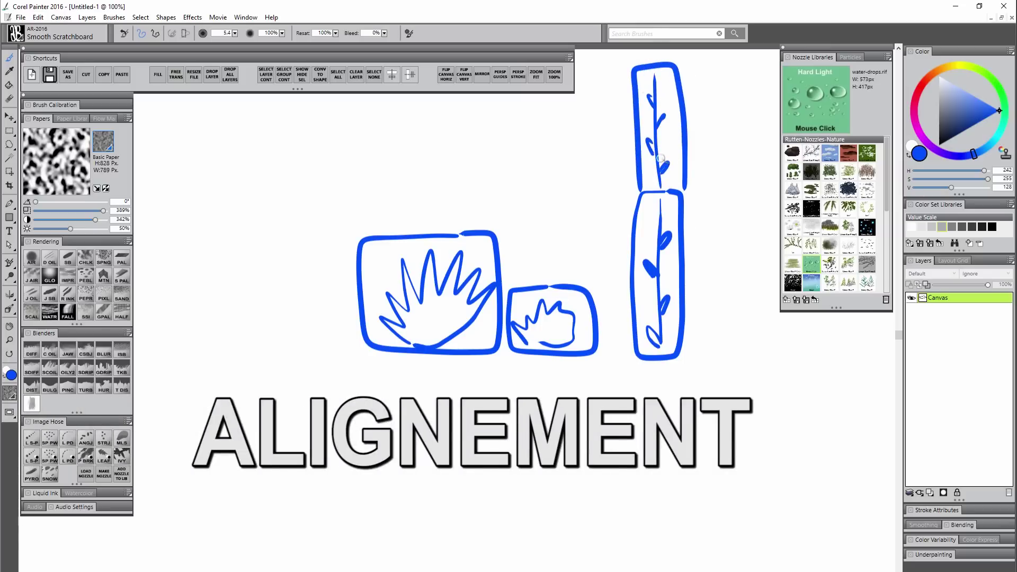
Step: Clear the canvas and draw a row of four small upward arrows followed by a long S-curved arrow
{"action": "left_click_drag", "start_coordinate": [240, 270], "coordinate": [240, 332]}
{"action": "mouse_move", "coordinate": [241, 272]}
{"action": "left_mouse_down"}
{"action": "mouse_move", "coordinate": [321, 259]}
{"action": "mouse_move", "coordinate": [252, 335]}
{"action": "mouse_move", "coordinate": [267, 302]}
{"action": "mouse_move", "coordinate": [301, 312]}
{"action": "mouse_move", "coordinate": [269, 322]}
{"action": "left_mouse_up"}
{"action": "left_click_drag", "start_coordinate": [342, 160], "coordinate": [344, 202]}
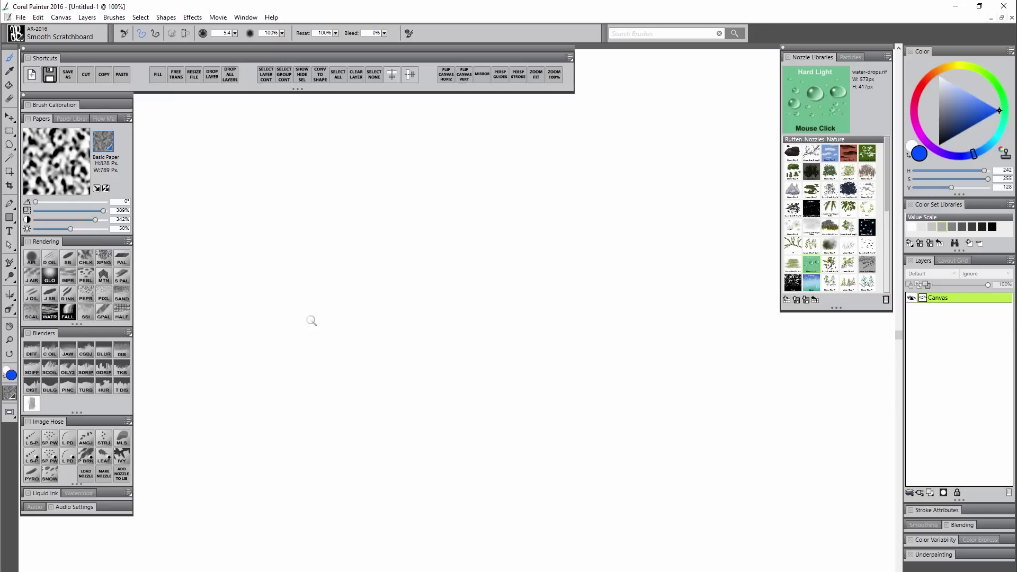
{"action": "mouse_move", "coordinate": [324, 347]}
{"action": "left_mouse_down"}
{"action": "mouse_move", "coordinate": [324, 300]}
{"action": "mouse_move", "coordinate": [368, 296]}
{"action": "mouse_move", "coordinate": [367, 315]}
{"action": "mouse_move", "coordinate": [352, 318]}
{"action": "mouse_move", "coordinate": [376, 320]}
{"action": "left_mouse_up"}
{"action": "mouse_move", "coordinate": [399, 350]}
{"action": "left_mouse_down"}
{"action": "mouse_move", "coordinate": [399, 300]}
{"action": "mouse_move", "coordinate": [411, 318]}
{"action": "mouse_move", "coordinate": [431, 300]}
{"action": "left_mouse_up"}
{"action": "mouse_move", "coordinate": [418, 316]}
{"action": "left_mouse_down"}
{"action": "mouse_move", "coordinate": [446, 315]}
{"action": "mouse_move", "coordinate": [505, 272]}
{"action": "mouse_move", "coordinate": [585, 299]}
{"action": "mouse_move", "coordinate": [655, 239]}
{"action": "mouse_move", "coordinate": [610, 158]}
{"action": "mouse_move", "coordinate": [636, 171]}
{"action": "left_mouse_up"}
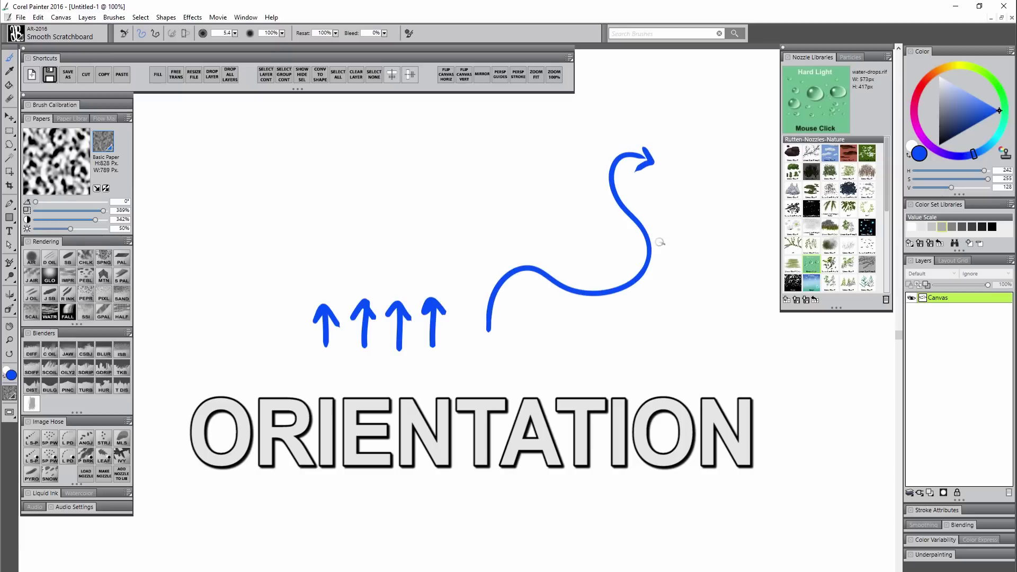
Step: Dab scattered single brush marks over the upper-left part of the canvas, and clear the canvas
{"action": "left_click", "coordinate": [359, 238]}
{"action": "left_click", "coordinate": [380, 216]}
{"action": "left_click", "coordinate": [383, 235]}
{"action": "left_click", "coordinate": [409, 216]}
{"action": "left_click", "coordinate": [420, 231]}
{"action": "left_click", "coordinate": [373, 273]}
{"action": "left_click", "coordinate": [428, 269]}
{"action": "left_click", "coordinate": [438, 236]}
{"action": "left_click", "coordinate": [439, 211]}
{"action": "left_click", "coordinate": [482, 213]}
{"action": "left_click", "coordinate": [468, 252]}
{"action": "left_click", "coordinate": [409, 179]}
{"action": "left_click", "coordinate": [359, 187]}
{"action": "left_click", "coordinate": [311, 242]}
{"action": "key", "text": "Delete"}
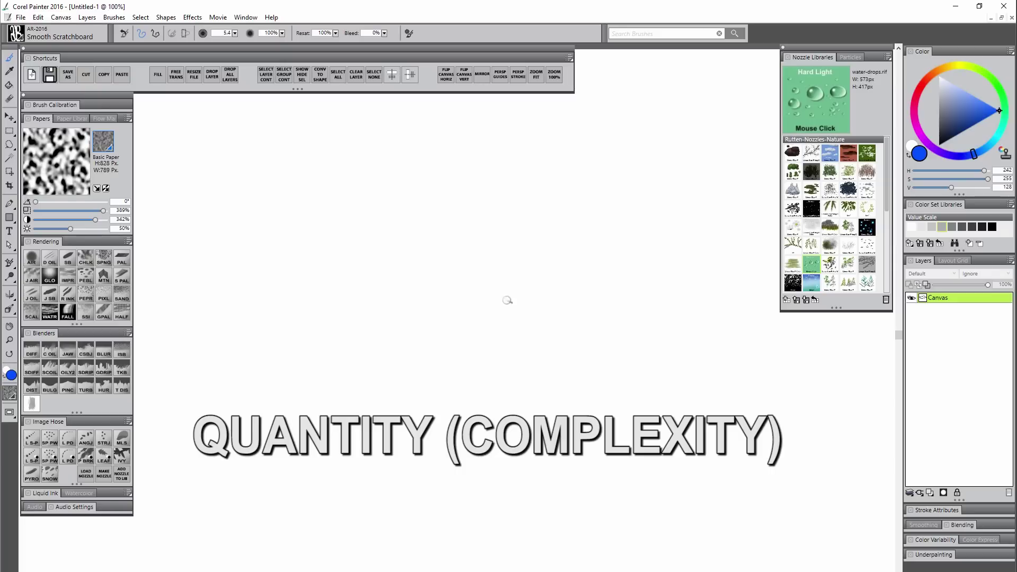
Step: Paint a wide patch of grass across the middle of the canvas with the tall-grass nozzle
{"action": "left_click", "coordinate": [793, 265]}
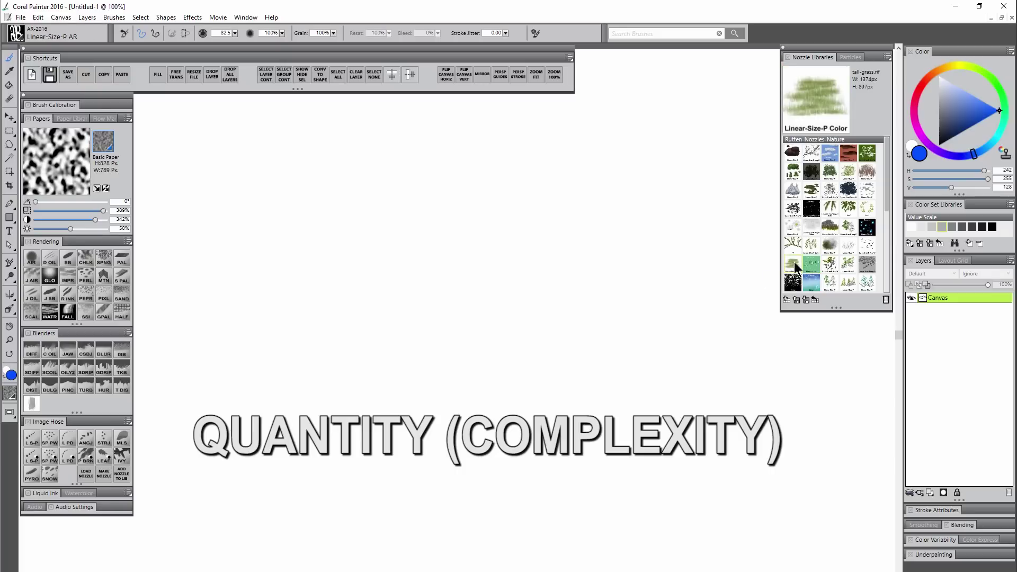
{"action": "mouse_move", "coordinate": [440, 296]}
{"action": "left_mouse_down"}
{"action": "mouse_move", "coordinate": [318, 339]}
{"action": "mouse_move", "coordinate": [455, 352]}
{"action": "mouse_move", "coordinate": [581, 289]}
{"action": "mouse_move", "coordinate": [483, 382]}
{"action": "mouse_move", "coordinate": [602, 329]}
{"action": "mouse_move", "coordinate": [659, 363]}
{"action": "mouse_move", "coordinate": [704, 305]}
{"action": "mouse_move", "coordinate": [440, 260]}
{"action": "mouse_move", "coordinate": [318, 398]}
{"action": "mouse_move", "coordinate": [284, 375]}
{"action": "mouse_move", "coordinate": [270, 379]}
{"action": "mouse_move", "coordinate": [339, 386]}
{"action": "left_mouse_up"}
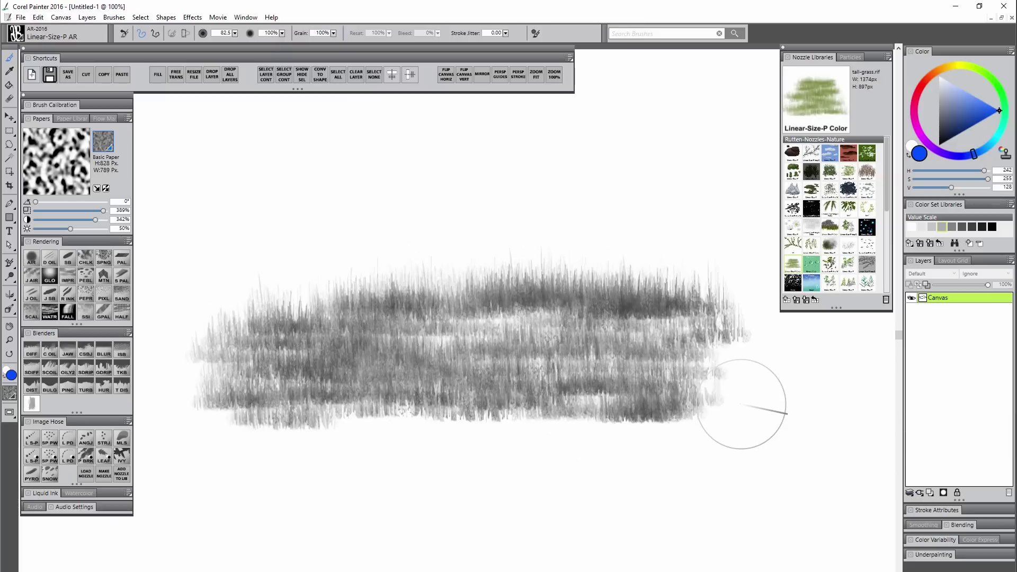
Step: Scatter water drops of varying sizes above the grass using the water-drops nozzle at a brush size of 55.1
{"action": "left_click", "coordinate": [812, 263]}
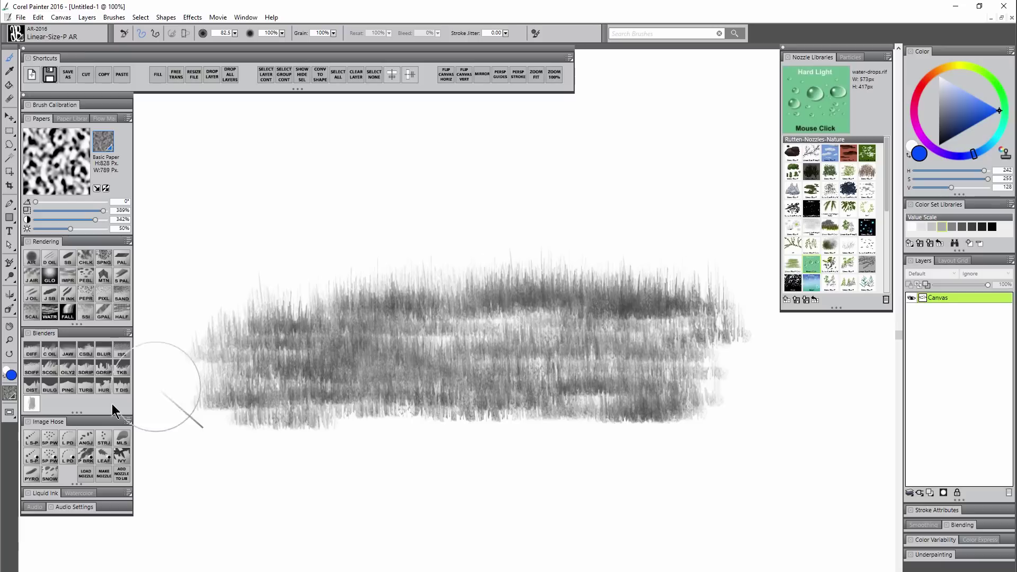
{"action": "left_click", "coordinate": [306, 208]}
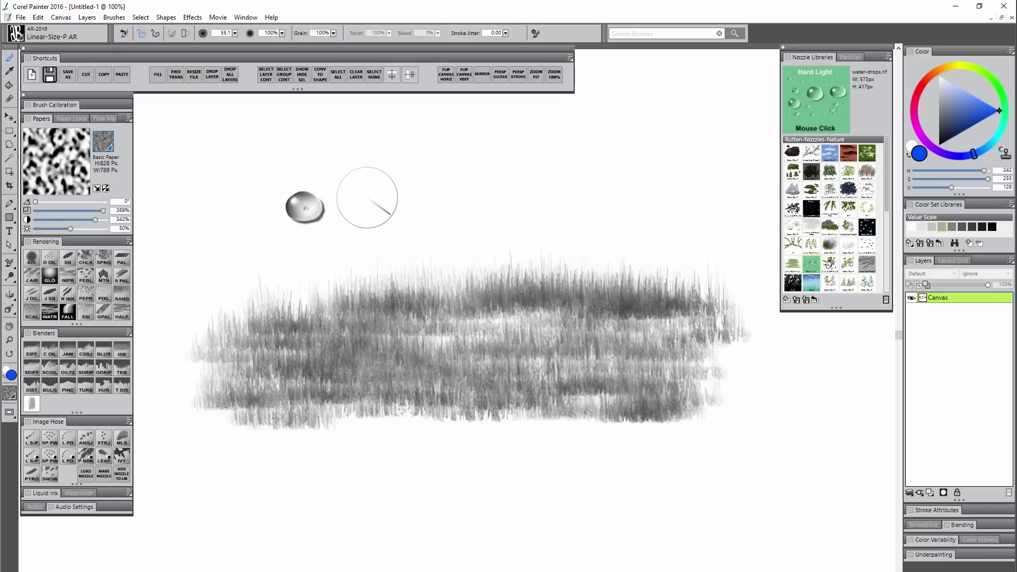
{"action": "mouse_move", "coordinate": [429, 214]}
{"action": "left_mouse_down"}
{"action": "mouse_move", "coordinate": [473, 182]}
{"action": "mouse_move", "coordinate": [501, 223]}
{"action": "mouse_move", "coordinate": [544, 172]}
{"action": "mouse_move", "coordinate": [591, 166]}
{"action": "mouse_move", "coordinate": [619, 243]}
{"action": "mouse_move", "coordinate": [681, 163]}
{"action": "mouse_move", "coordinate": [725, 211]}
{"action": "mouse_move", "coordinate": [694, 249]}
{"action": "mouse_move", "coordinate": [732, 261]}
{"action": "mouse_move", "coordinate": [600, 265]}
{"action": "left_mouse_up"}
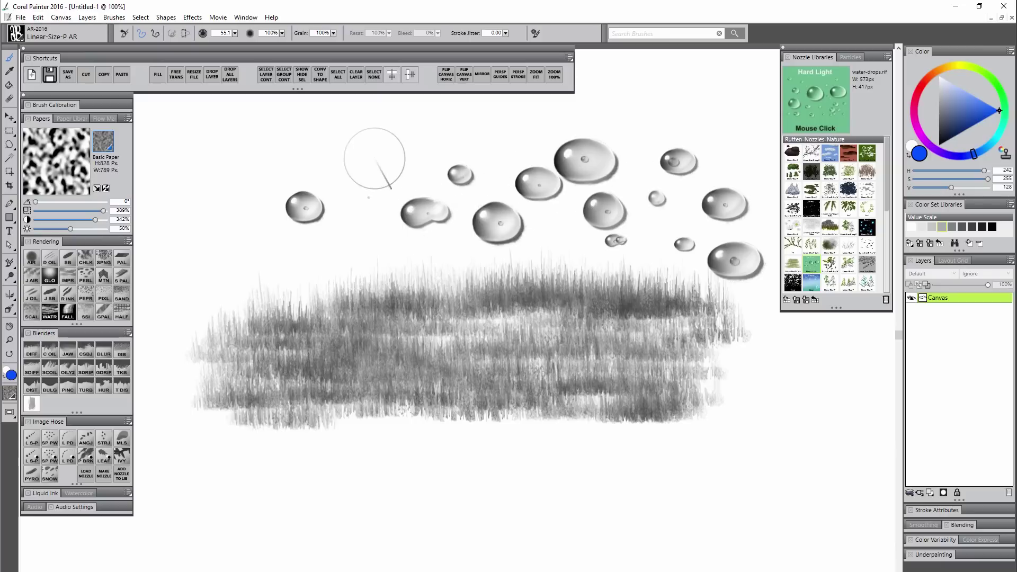
{"action": "left_click", "coordinate": [372, 159]}
{"action": "left_click", "coordinate": [419, 139]}
{"action": "left_click", "coordinate": [475, 134]}
{"action": "left_click", "coordinate": [576, 116]}
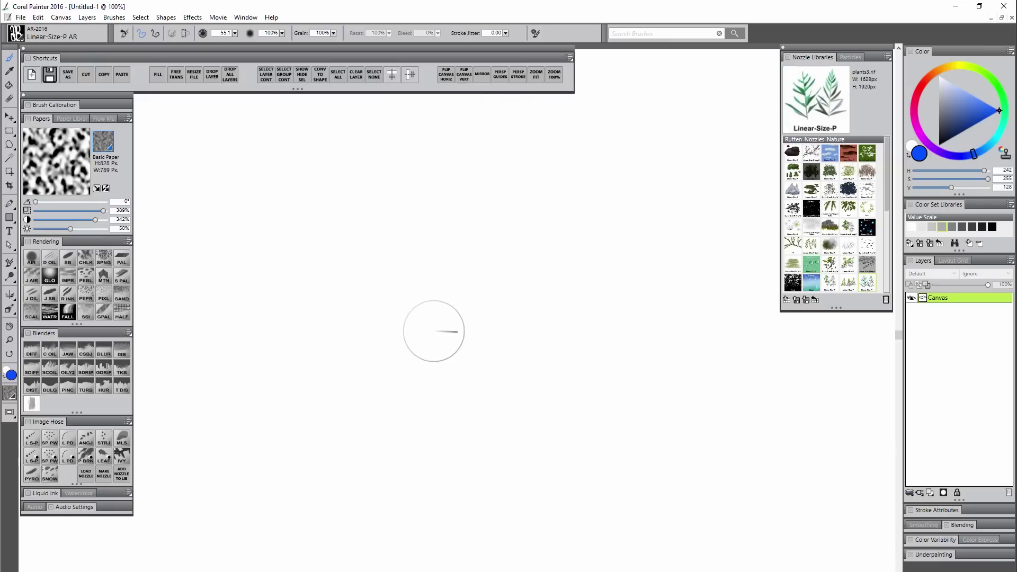
Step: Paint a fan of outward-growing plants with the plants3 nozzle on the blank canvas
{"action": "left_click_drag", "start_coordinate": [418, 357], "coordinate": [417, 216]}
{"action": "mouse_move", "coordinate": [451, 355]}
{"action": "left_mouse_down"}
{"action": "mouse_move", "coordinate": [482, 202]}
{"action": "mouse_move", "coordinate": [492, 279]}
{"action": "mouse_move", "coordinate": [550, 229]}
{"action": "left_mouse_up"}
{"action": "left_click_drag", "start_coordinate": [482, 348], "coordinate": [593, 255]}
{"action": "left_click_drag", "start_coordinate": [557, 345], "coordinate": [640, 277]}
{"action": "mouse_move", "coordinate": [650, 346]}
{"action": "left_mouse_down"}
{"action": "mouse_move", "coordinate": [630, 223]}
{"action": "mouse_move", "coordinate": [660, 337]}
{"action": "mouse_move", "coordinate": [696, 212]}
{"action": "left_mouse_up"}
{"action": "left_click_drag", "start_coordinate": [680, 337], "coordinate": [747, 212]}
{"action": "left_click_drag", "start_coordinate": [392, 366], "coordinate": [360, 196]}
{"action": "left_click_drag", "start_coordinate": [392, 355], "coordinate": [304, 254]}
{"action": "mouse_move", "coordinate": [318, 378]}
{"action": "left_mouse_down"}
{"action": "mouse_move", "coordinate": [277, 312]}
{"action": "mouse_move", "coordinate": [318, 249]}
{"action": "left_mouse_up"}
{"action": "left_click_drag", "start_coordinate": [249, 395], "coordinate": [216, 318]}
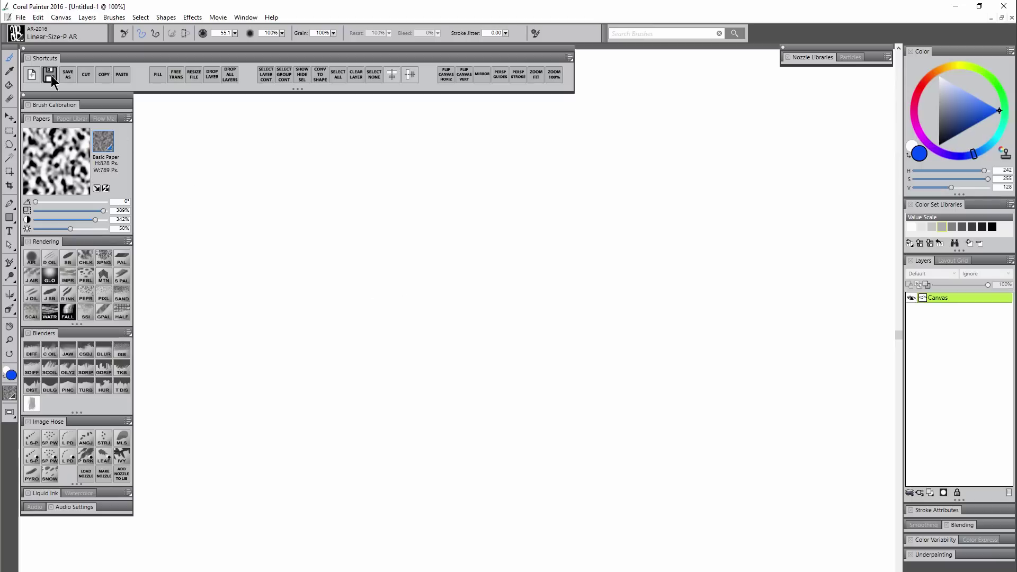
Step: Create a new image 2000 pixels wide and 2000 pixels high
{"action": "left_click", "coordinate": [31, 74]}
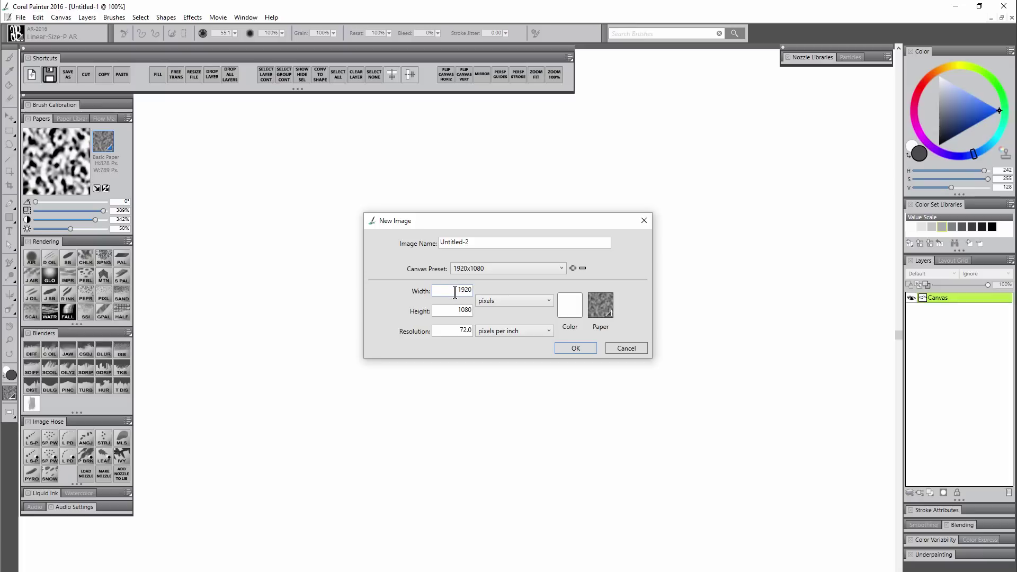
{"action": "double_click", "coordinate": [454, 292]}
{"action": "type", "text": "2000"}
{"action": "key", "text": "Tab"}
{"action": "type", "text": "2000"}
{"action": "left_click", "coordinate": [573, 348]}
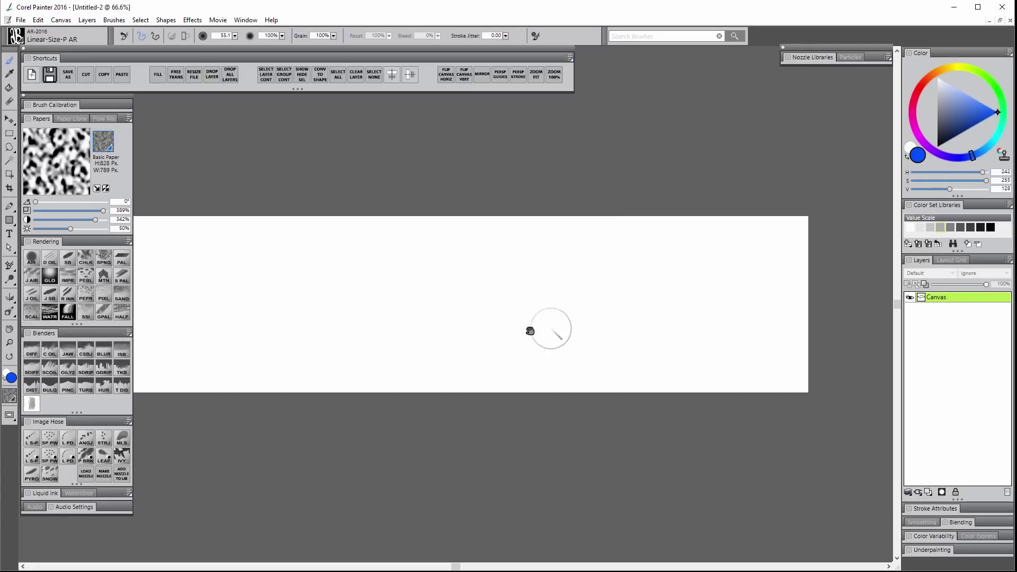
{"action": "left_click_drag", "start_coordinate": [530, 331], "coordinate": [575, 333]}
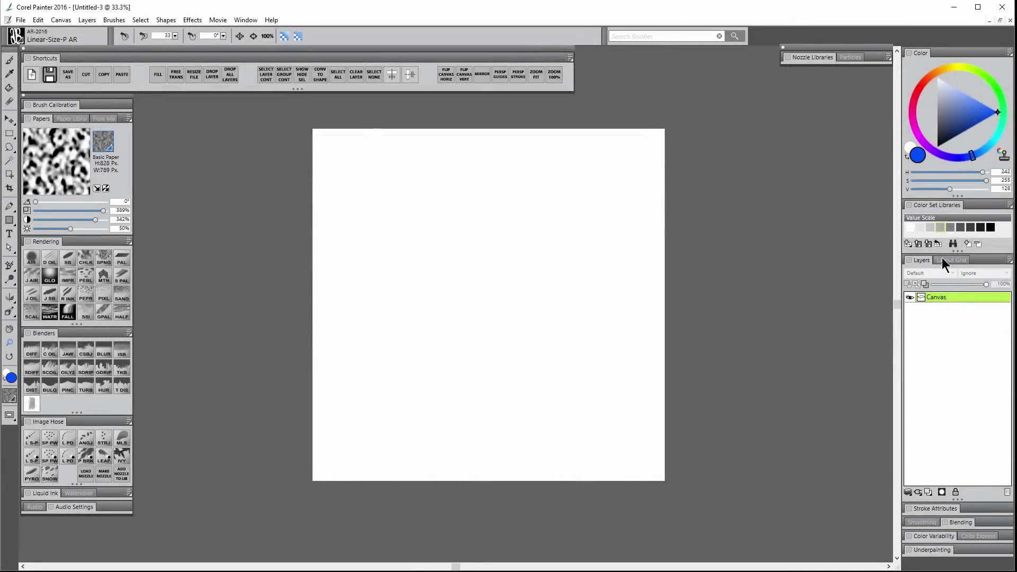
Step: Enable the layout grid on the new image and keep its settings open
{"action": "left_click", "coordinate": [942, 259]}
{"action": "left_click", "coordinate": [908, 275]}
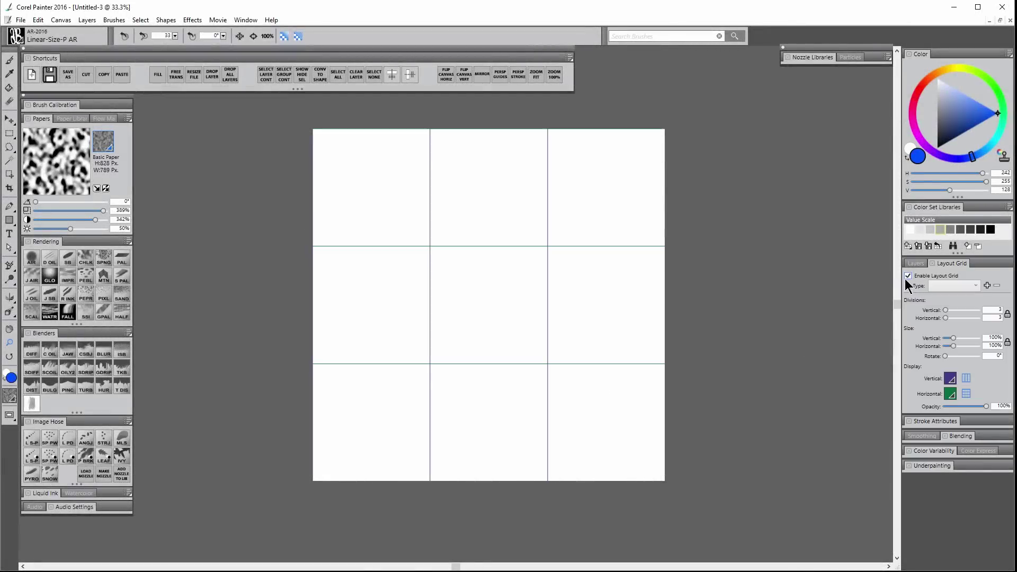
{"action": "left_click", "coordinate": [922, 264]}
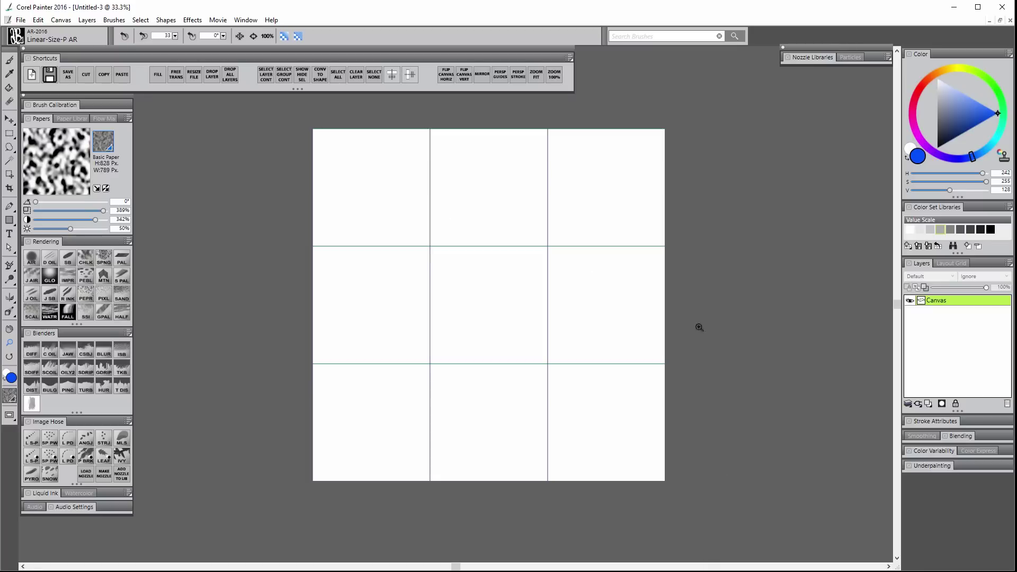
{"action": "left_click", "coordinate": [952, 264]}
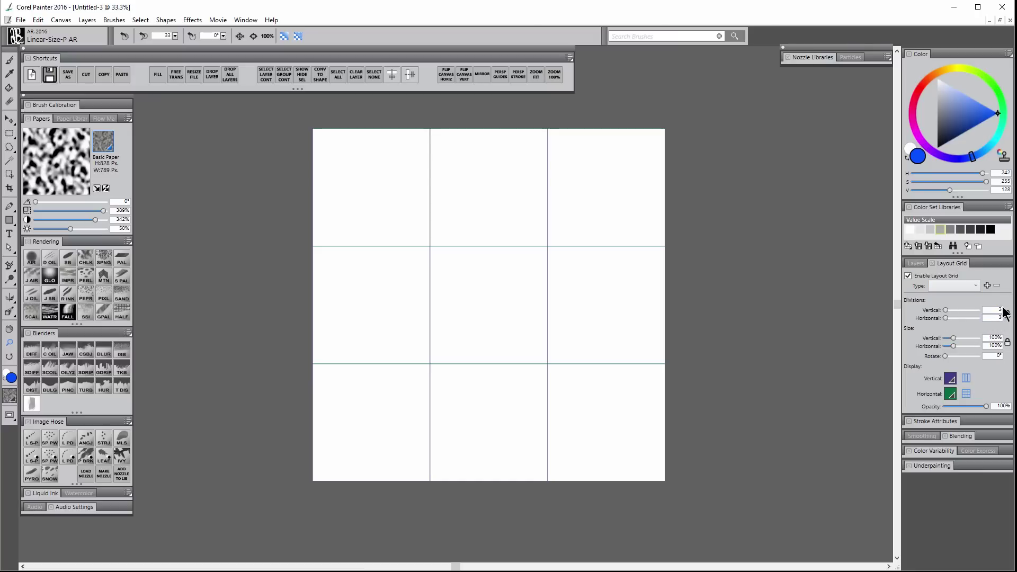
Step: Set the layout grid to 4 vertical and 4 horizontal divisions
{"action": "left_click", "coordinate": [1007, 314]}
{"action": "type", "text": "4"}
{"action": "key", "text": "Tab"}
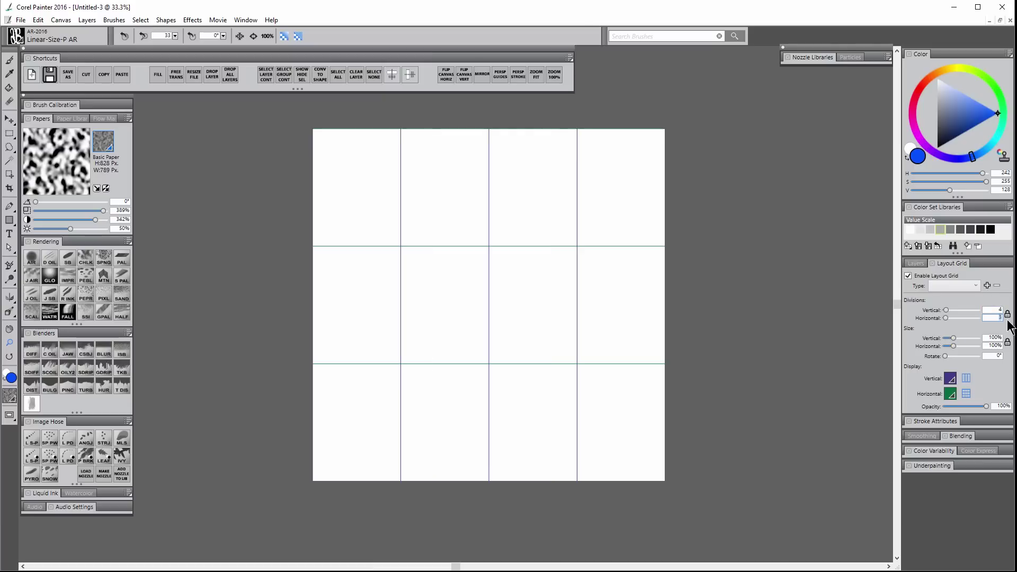
{"action": "type", "text": "4"}
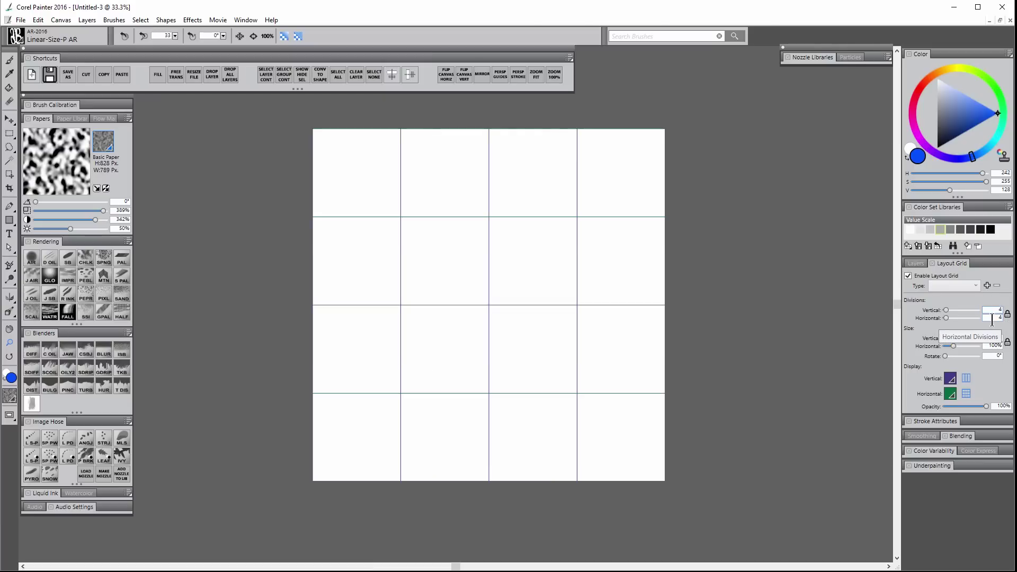
Step: Try the layout grid with 3 and with 2 vertical divisions
{"action": "key", "text": "BackSpace"}
{"action": "type", "text": "3"}
{"action": "key", "text": "Return"}
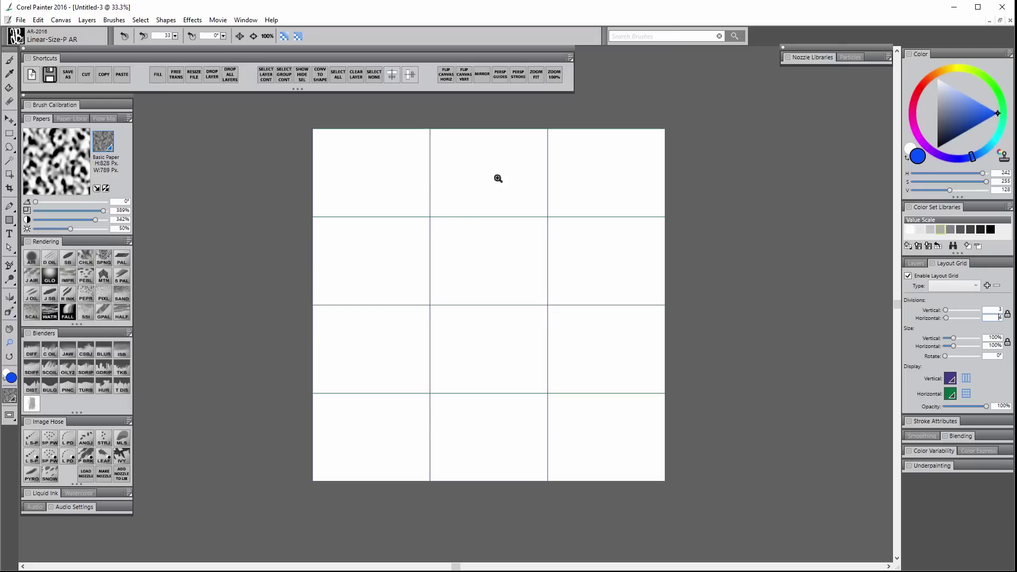
{"action": "key", "text": "BackSpace"}
{"action": "type", "text": "2"}
{"action": "left_click", "coordinate": [992, 319]}
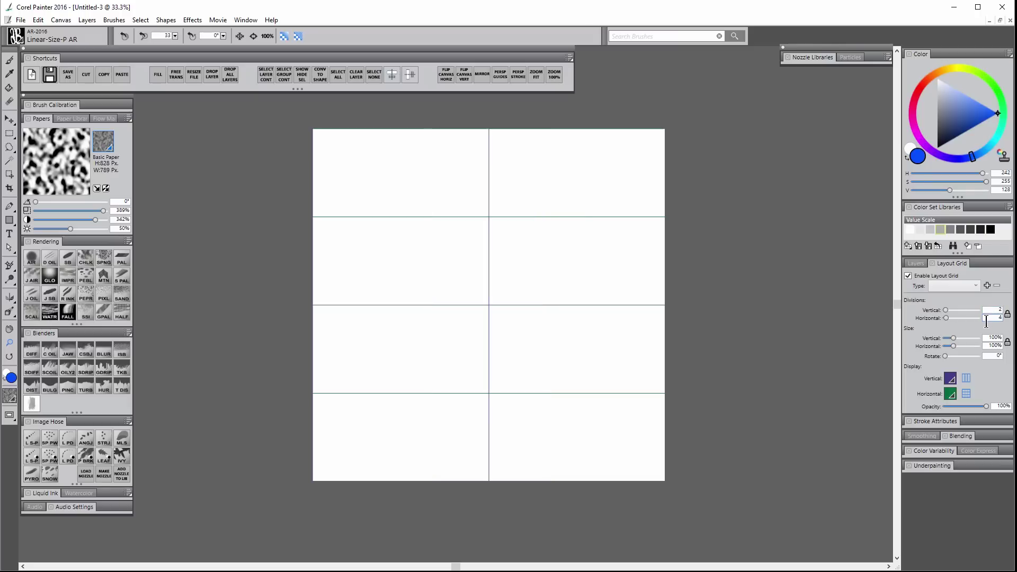
Step: Set both the vertical and horizontal grid divisions to 3
{"action": "left_click_drag", "start_coordinate": [986, 311], "coordinate": [1007, 321]}
{"action": "type", "text": "33"}
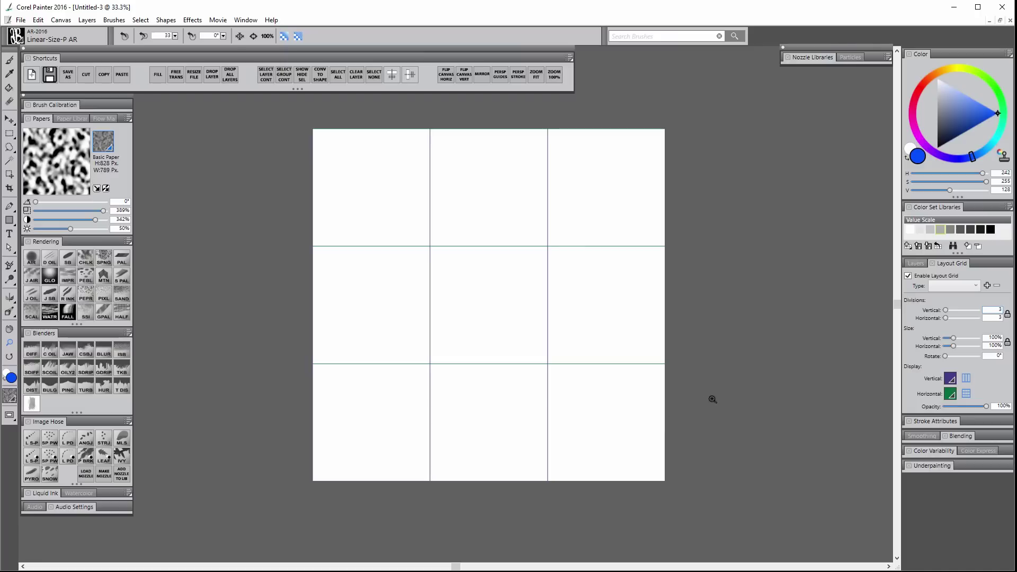
Step: Add nine new layers above the Canvas, one for each cell of the grid
{"action": "left_click", "coordinate": [916, 263]}
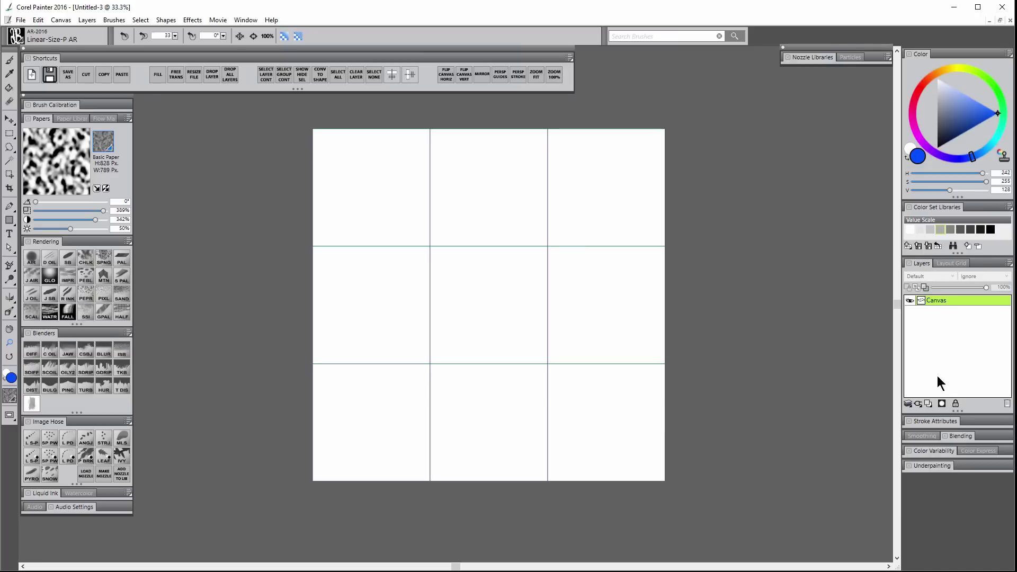
{"action": "left_click", "coordinate": [929, 404]}
{"action": "left_click", "coordinate": [929, 404]}
{"action": "left_click", "coordinate": [928, 403]}
{"action": "left_click", "coordinate": [929, 404]}
{"action": "left_click", "coordinate": [928, 404]}
{"action": "left_click", "coordinate": [928, 404]}
{"action": "left_click", "coordinate": [928, 404]}
{"action": "left_click", "coordinate": [928, 404]}
{"action": "left_click", "coordinate": [928, 404]}
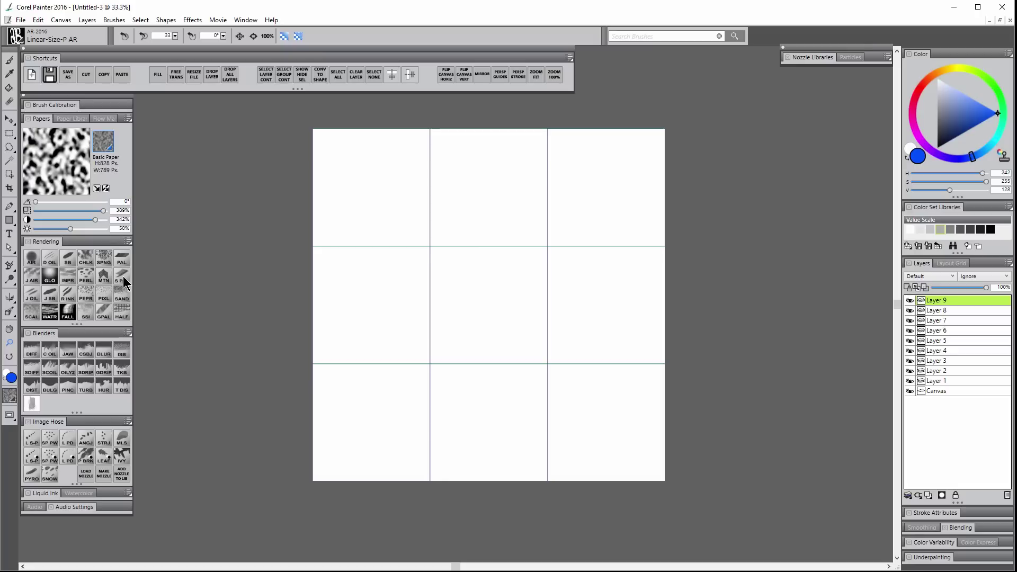
Step: Choose the Plant Brush from the particle brushes
{"action": "left_click", "coordinate": [859, 58]}
{"action": "left_click_drag", "start_coordinate": [836, 87], "coordinate": [837, 178]}
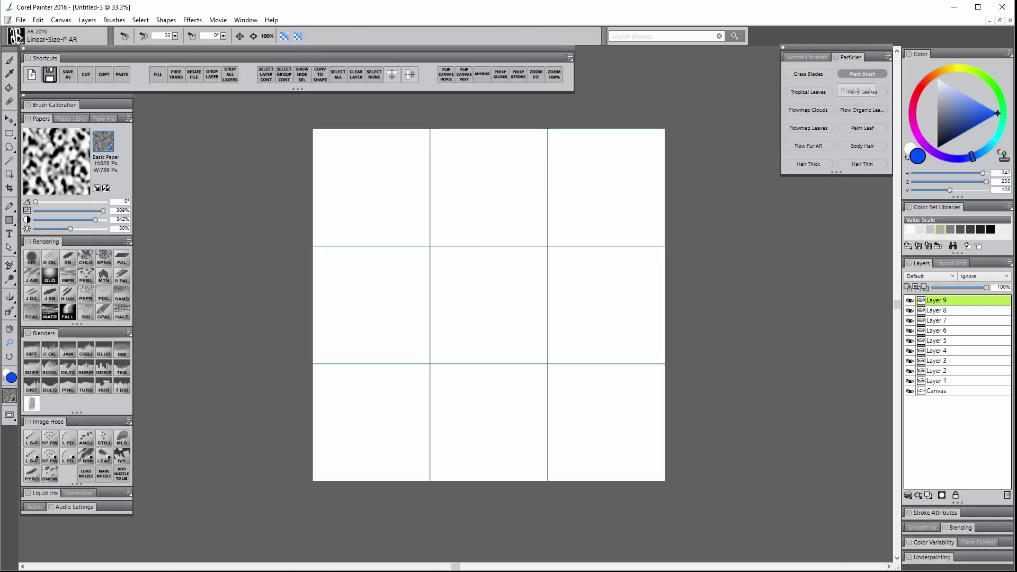
{"action": "left_click", "coordinate": [862, 74]}
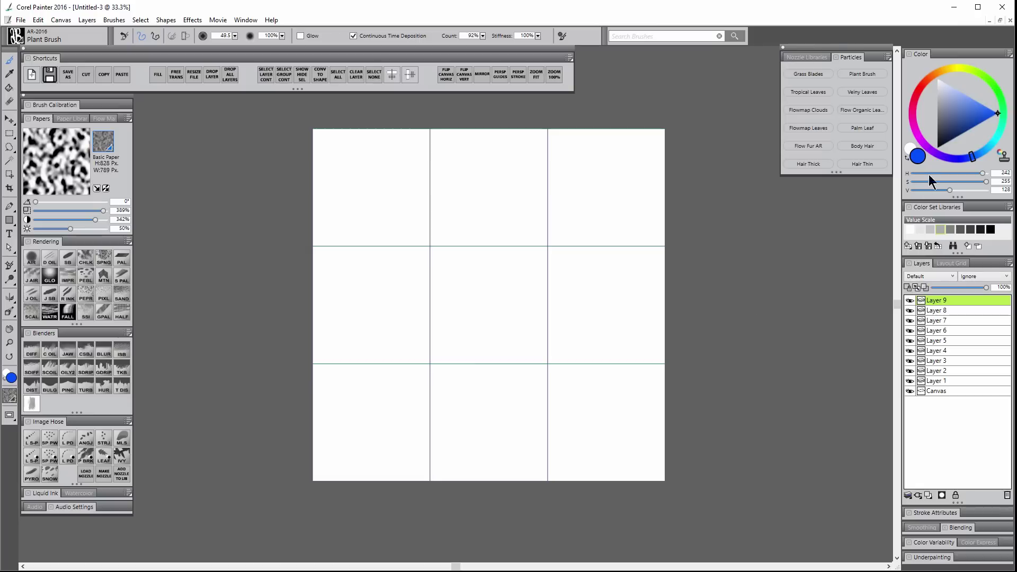
Step: Set the main colour to dark green and the additional colour to a light yellowish green
{"action": "left_click", "coordinate": [995, 86]}
{"action": "left_click", "coordinate": [967, 126]}
{"action": "left_click", "coordinate": [909, 148]}
{"action": "left_click", "coordinate": [976, 73]}
{"action": "left_click_drag", "start_coordinate": [955, 129], "coordinate": [964, 108]}
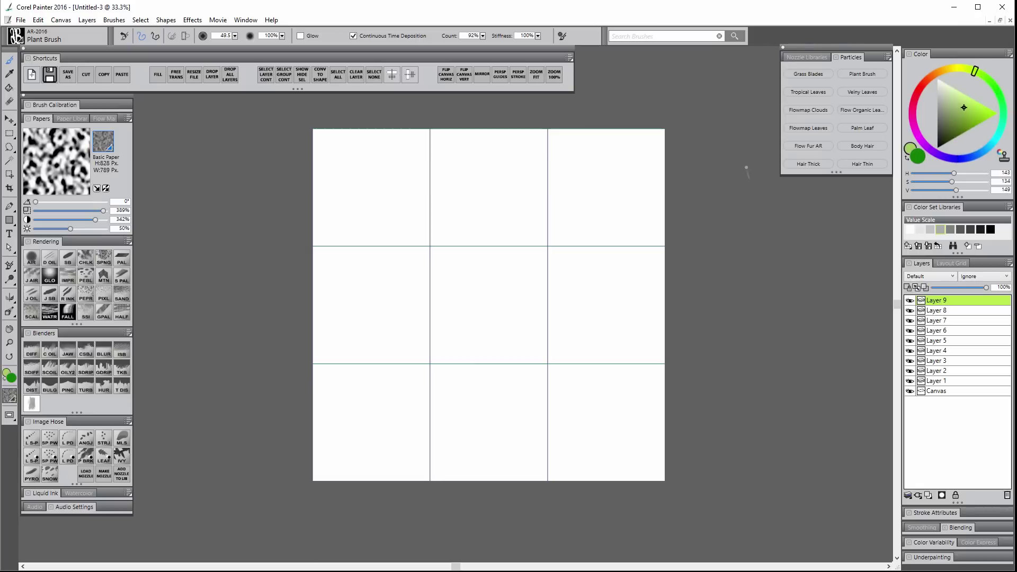
Step: Paint a few green test leaves in the grid's top-left cell, and undo them
{"action": "mouse_move", "coordinate": [369, 216]}
{"action": "left_mouse_down"}
{"action": "mouse_move", "coordinate": [383, 162]}
{"action": "mouse_move", "coordinate": [419, 162]}
{"action": "left_mouse_up"}
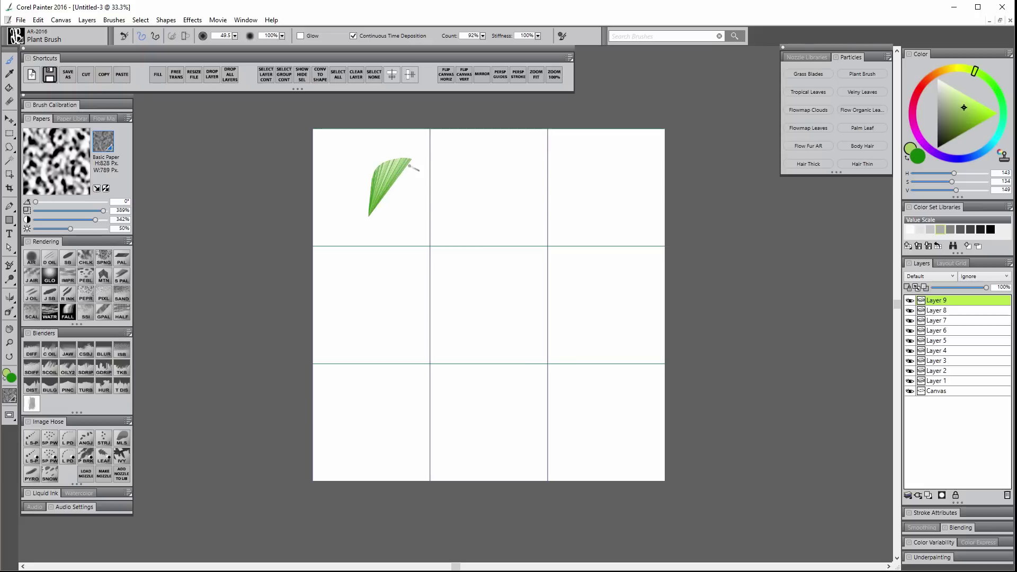
{"action": "mouse_move", "coordinate": [355, 213]}
{"action": "left_mouse_down"}
{"action": "mouse_move", "coordinate": [325, 182]}
{"action": "mouse_move", "coordinate": [370, 147]}
{"action": "left_mouse_up"}
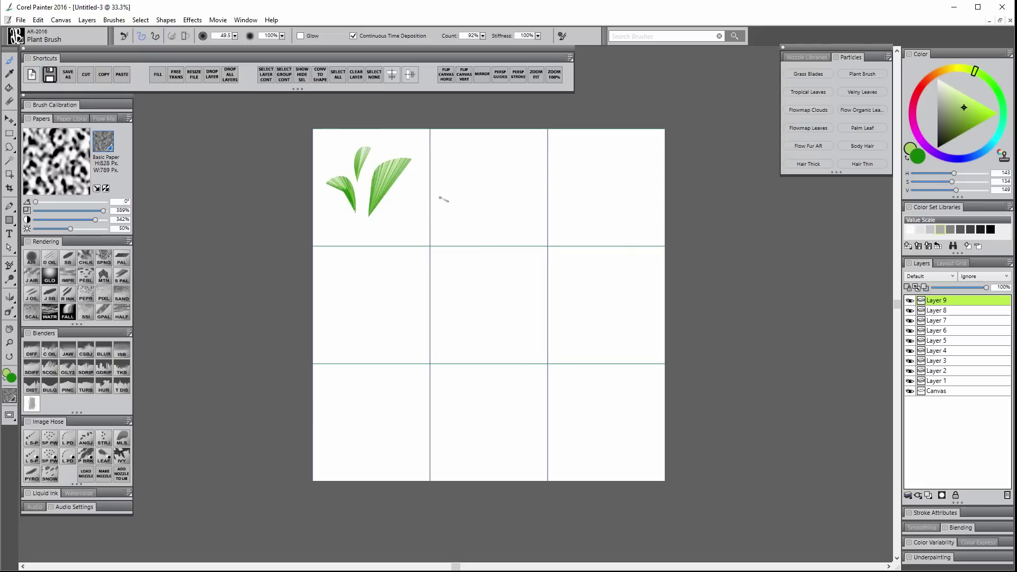
{"action": "key", "text": "ctrl+z"}
{"action": "key", "text": "ctrl+z"}
{"action": "key", "text": "ctrl+z"}
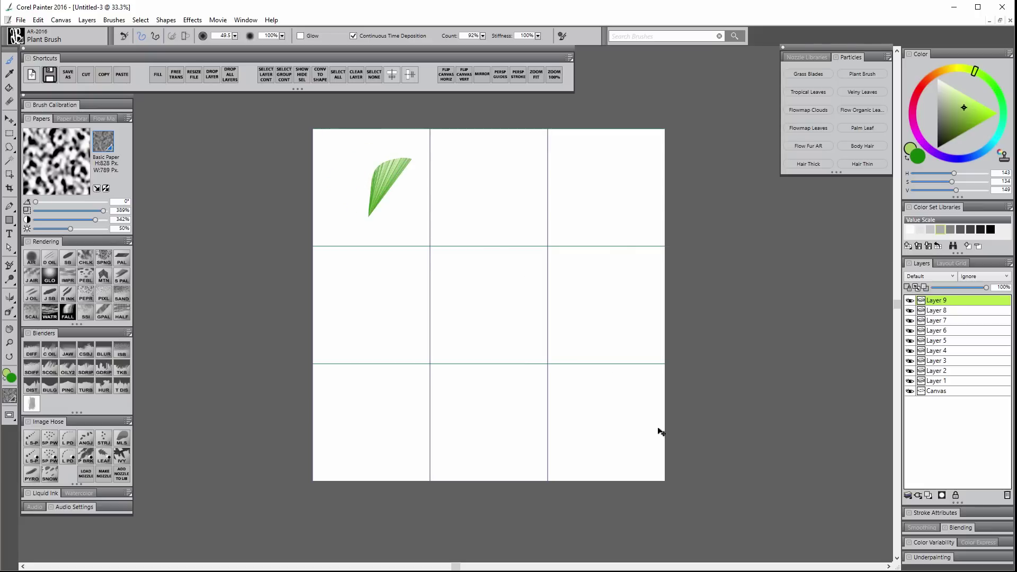
Step: Set the main colour to a dark grey with a value of 60 and the additional colour to a lighter grey
{"action": "mouse_move", "coordinate": [943, 116]}
{"action": "left_mouse_down"}
{"action": "mouse_move", "coordinate": [933, 114]}
{"action": "mouse_move", "coordinate": [935, 124]}
{"action": "mouse_move", "coordinate": [933, 109]}
{"action": "mouse_move", "coordinate": [937, 132]}
{"action": "left_mouse_up"}
{"action": "left_click", "coordinate": [916, 154]}
{"action": "left_click", "coordinate": [909, 149]}
Step: Paint three grey test leaves in the grid's top-left cell, and undo them
{"action": "mouse_move", "coordinate": [379, 219]}
{"action": "left_mouse_down"}
{"action": "mouse_move", "coordinate": [385, 159]}
{"action": "mouse_move", "coordinate": [410, 154]}
{"action": "mouse_move", "coordinate": [353, 180]}
{"action": "mouse_move", "coordinate": [342, 158]}
{"action": "left_mouse_up"}
{"action": "left_click_drag", "start_coordinate": [362, 197], "coordinate": [375, 149]}
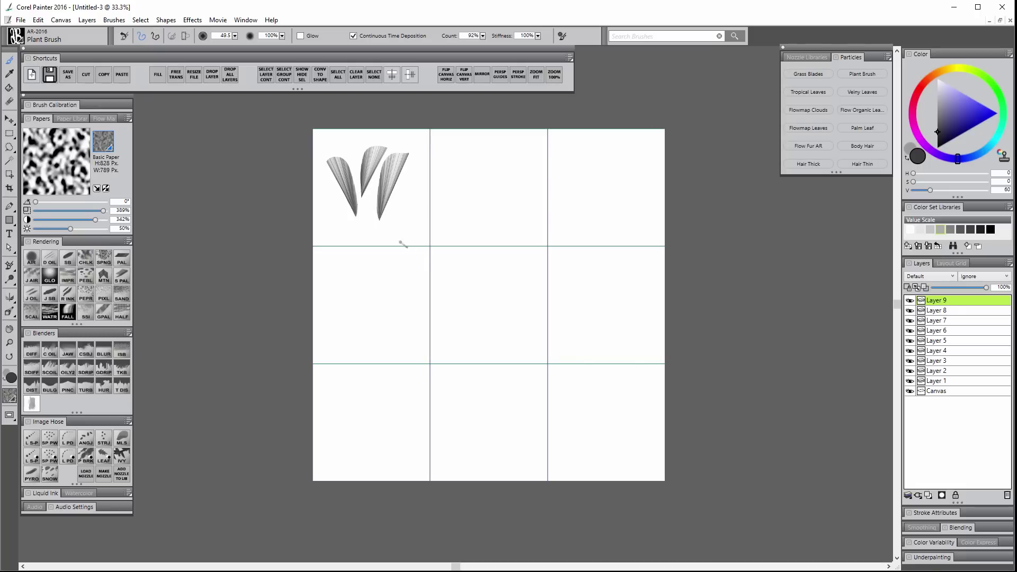
{"action": "key", "text": "ctrl+z"}
{"action": "key", "text": "ctrl+z"}
{"action": "key", "text": "ctrl+z"}
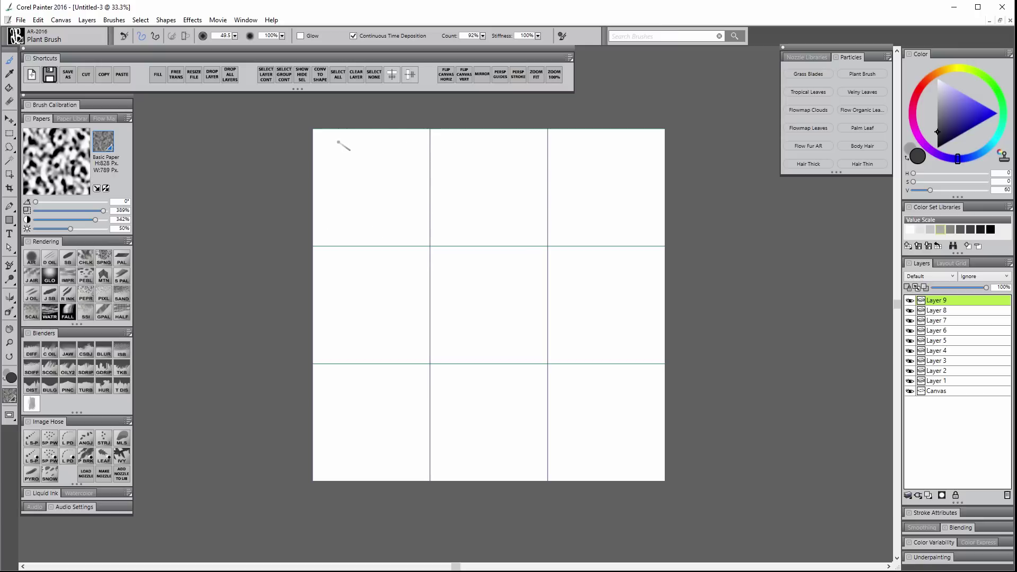
Step: Undo a stray test stroke and paint a closed grey ring just inside the borders of the grid's top-left cell
{"action": "left_click_drag", "start_coordinate": [370, 211], "coordinate": [382, 284]}
{"action": "key", "text": "ctrl+z"}
{"action": "mouse_move", "coordinate": [374, 135]}
{"action": "left_mouse_down"}
{"action": "mouse_move", "coordinate": [321, 136]}
{"action": "mouse_move", "coordinate": [327, 243]}
{"action": "mouse_move", "coordinate": [405, 245]}
{"action": "mouse_move", "coordinate": [427, 225]}
{"action": "mouse_move", "coordinate": [420, 145]}
{"action": "mouse_move", "coordinate": [371, 135]}
{"action": "left_mouse_up"}
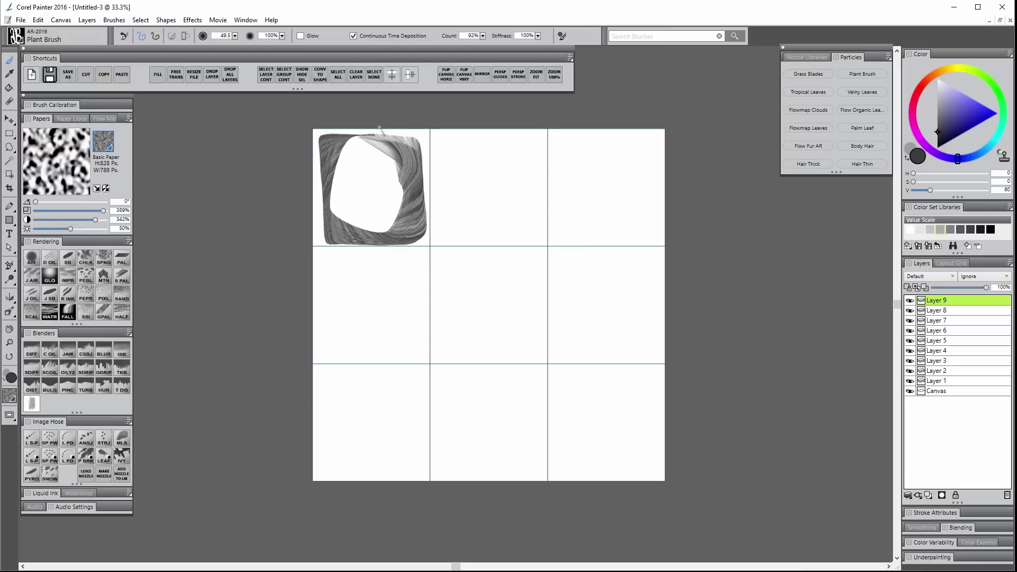
Step: Undo the grey ring and paint a thin stem with three narrow upright leaves in the grid's top-left cell on Layer 9
{"action": "key", "text": "ctrl+z"}
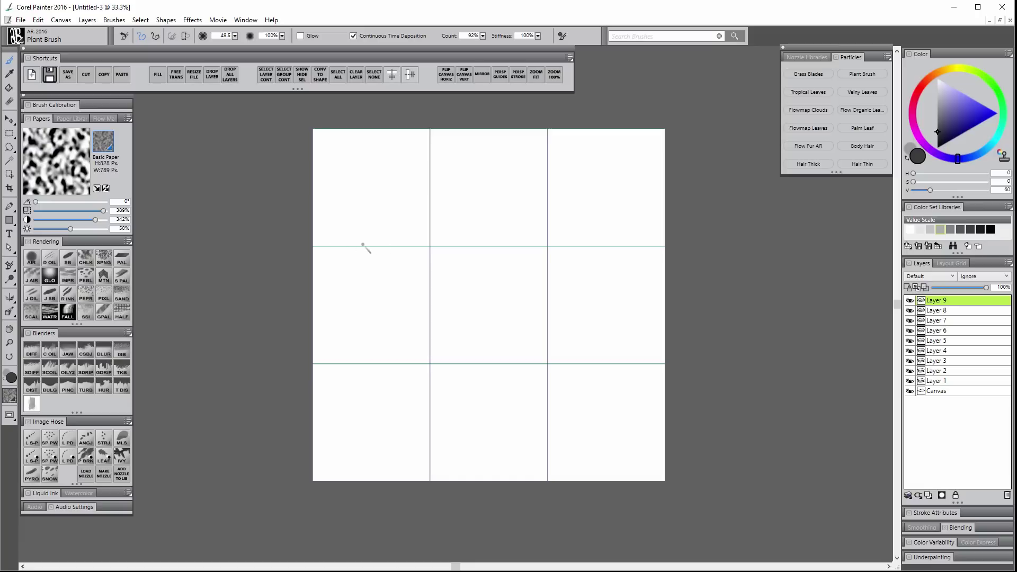
{"action": "mouse_move", "coordinate": [369, 244]}
{"action": "left_mouse_down"}
{"action": "mouse_move", "coordinate": [382, 165]}
{"action": "mouse_move", "coordinate": [393, 159]}
{"action": "left_mouse_up"}
{"action": "mouse_move", "coordinate": [370, 236]}
{"action": "left_mouse_down"}
{"action": "mouse_move", "coordinate": [401, 186]}
{"action": "mouse_move", "coordinate": [342, 173]}
{"action": "left_mouse_up"}
Step: Paint trial plants in the grid's top-middle and top-right cells while still on Layer 9, and undo them
{"action": "left_click_drag", "start_coordinate": [487, 242], "coordinate": [490, 147]}
{"action": "left_click_drag", "start_coordinate": [488, 220], "coordinate": [459, 183]}
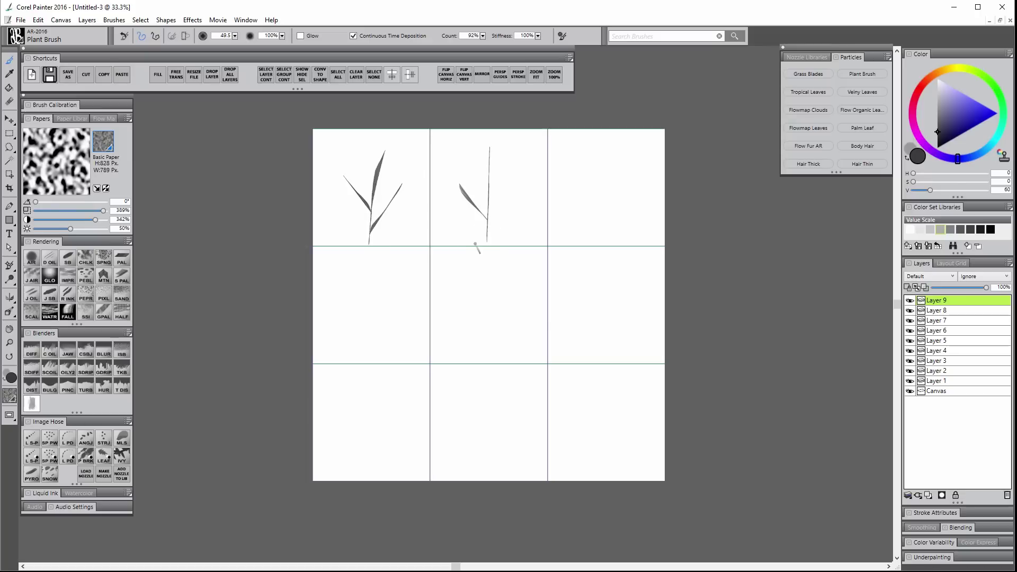
{"action": "mouse_move", "coordinate": [604, 204]}
{"action": "left_mouse_down"}
{"action": "mouse_move", "coordinate": [606, 138]}
{"action": "mouse_move", "coordinate": [577, 161]}
{"action": "mouse_move", "coordinate": [629, 149]}
{"action": "left_mouse_up"}
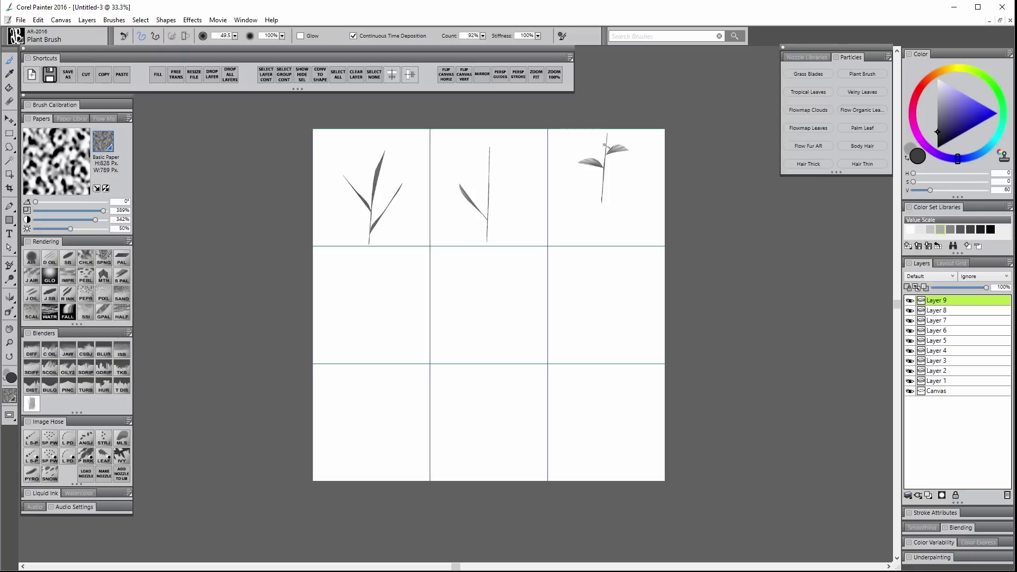
{"action": "key", "text": "ctrl+z"}
{"action": "key", "text": "ctrl+z"}
{"action": "key", "text": "ctrl+z"}
{"action": "key", "text": "ctrl+z"}
{"action": "key", "text": "ctrl+z"}
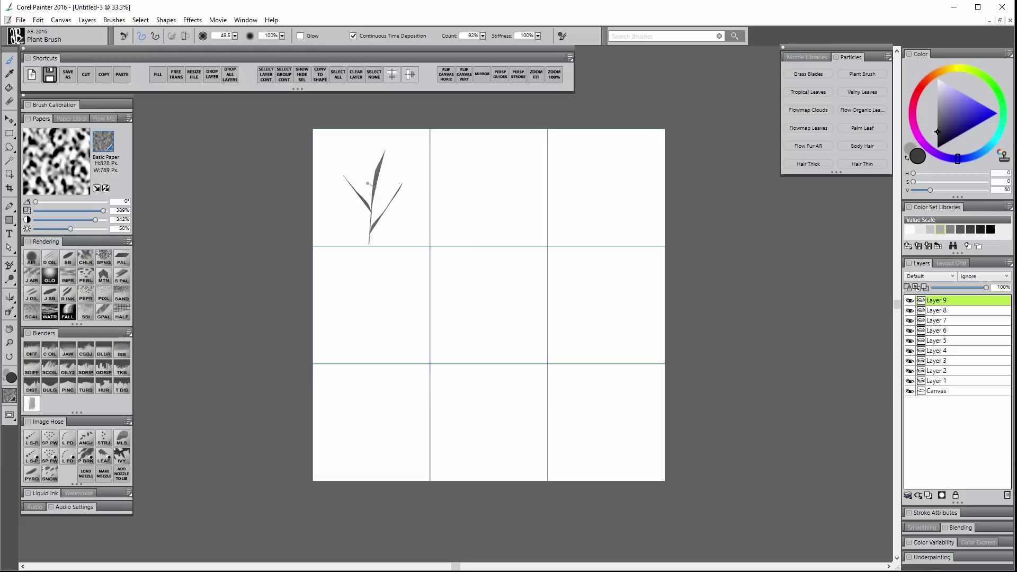
Step: Paint a broad trial leaf and a side shoot in the grid's top-middle cell, and undo them
{"action": "mouse_move", "coordinate": [482, 234]}
{"action": "left_mouse_down"}
{"action": "mouse_move", "coordinate": [483, 155]}
{"action": "mouse_move", "coordinate": [502, 144]}
{"action": "left_mouse_up"}
{"action": "mouse_move", "coordinate": [482, 205]}
{"action": "left_mouse_down"}
{"action": "mouse_move", "coordinate": [466, 176]}
{"action": "mouse_move", "coordinate": [334, 175]}
{"action": "mouse_move", "coordinate": [390, 262]}
{"action": "mouse_move", "coordinate": [540, 212]}
{"action": "mouse_move", "coordinate": [466, 139]}
{"action": "left_mouse_up"}
{"action": "key", "text": "ctrl+z"}
{"action": "key", "text": "ctrl+z"}
{"action": "key", "text": "ctrl+z"}
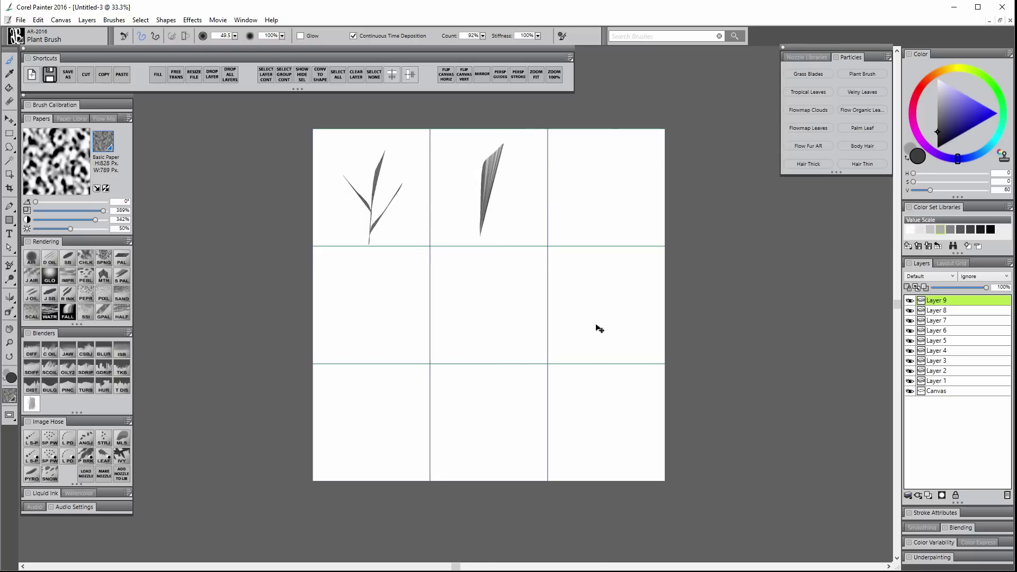
Step: Paint a thin stem with alternating side leaves in the grid's top-middle cell on Layer 8
{"action": "left_click", "coordinate": [943, 311]}
{"action": "left_click_drag", "start_coordinate": [494, 236], "coordinate": [498, 146]}
{"action": "left_click_drag", "start_coordinate": [493, 210], "coordinate": [443, 187]}
{"action": "mouse_move", "coordinate": [493, 196]}
{"action": "left_mouse_down"}
{"action": "mouse_move", "coordinate": [532, 180]}
{"action": "mouse_move", "coordinate": [463, 161]}
{"action": "mouse_move", "coordinate": [513, 142]}
{"action": "left_mouse_up"}
Step: Paint an upright stem with four side leaves in the grid's top-right cell on Layer 7
{"action": "left_click", "coordinate": [936, 320]}
{"action": "left_click_drag", "start_coordinate": [600, 240], "coordinate": [599, 139]}
{"action": "mouse_move", "coordinate": [600, 207]}
{"action": "left_mouse_down"}
{"action": "mouse_move", "coordinate": [637, 193]}
{"action": "mouse_move", "coordinate": [579, 184]}
{"action": "mouse_move", "coordinate": [568, 165]}
{"action": "mouse_move", "coordinate": [620, 153]}
{"action": "left_mouse_up"}
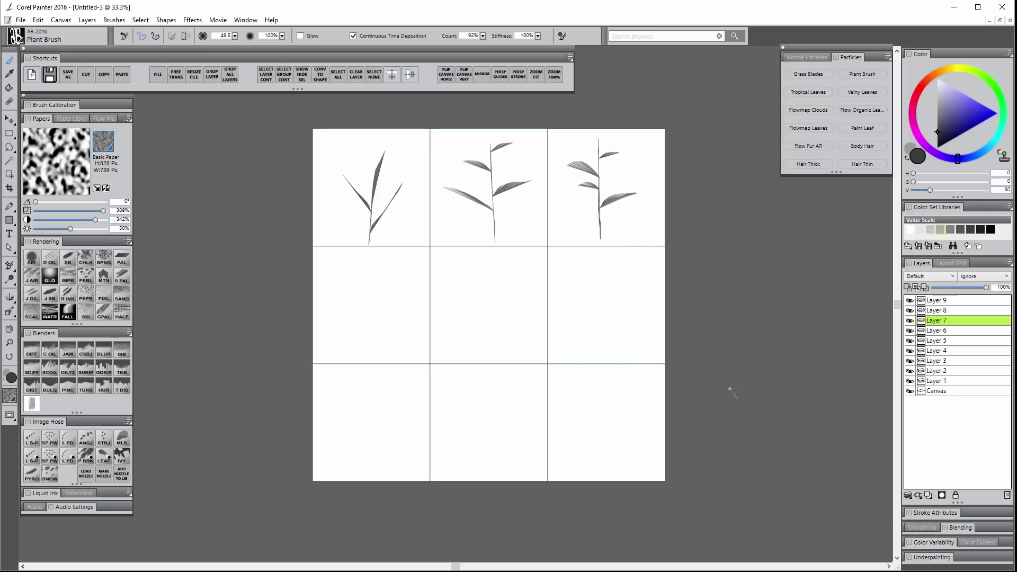
Step: Paint a denser two-stemmed plant with drooping top leaves in the grid's middle-left cell on Layer 6
{"action": "left_click", "coordinate": [940, 334]}
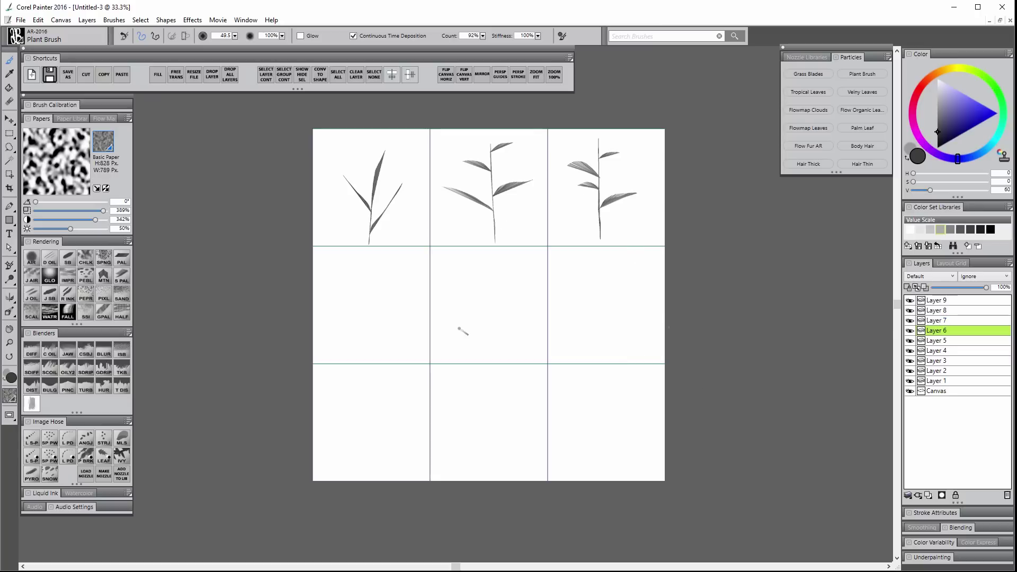
{"action": "mouse_move", "coordinate": [370, 356]}
{"action": "left_mouse_down"}
{"action": "mouse_move", "coordinate": [369, 283]}
{"action": "mouse_move", "coordinate": [395, 266]}
{"action": "mouse_move", "coordinate": [384, 269]}
{"action": "mouse_move", "coordinate": [419, 286]}
{"action": "mouse_move", "coordinate": [355, 272]}
{"action": "mouse_move", "coordinate": [390, 290]}
{"action": "left_mouse_up"}
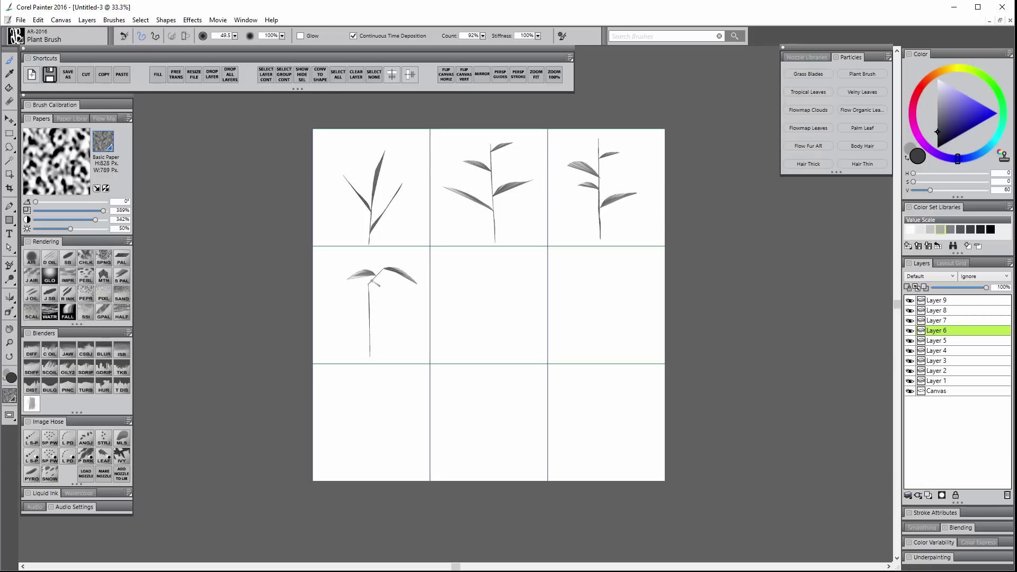
{"action": "mouse_move", "coordinate": [372, 280]}
{"action": "left_mouse_down"}
{"action": "mouse_move", "coordinate": [383, 300]}
{"action": "mouse_move", "coordinate": [348, 298]}
{"action": "mouse_move", "coordinate": [412, 300]}
{"action": "left_mouse_up"}
{"action": "left_click_drag", "start_coordinate": [369, 331], "coordinate": [348, 329]}
{"action": "mouse_move", "coordinate": [373, 356]}
{"action": "left_mouse_down"}
{"action": "mouse_move", "coordinate": [380, 319]}
{"action": "mouse_move", "coordinate": [407, 336]}
{"action": "mouse_move", "coordinate": [393, 322]}
{"action": "mouse_move", "coordinate": [405, 312]}
{"action": "mouse_move", "coordinate": [365, 312]}
{"action": "left_mouse_up"}
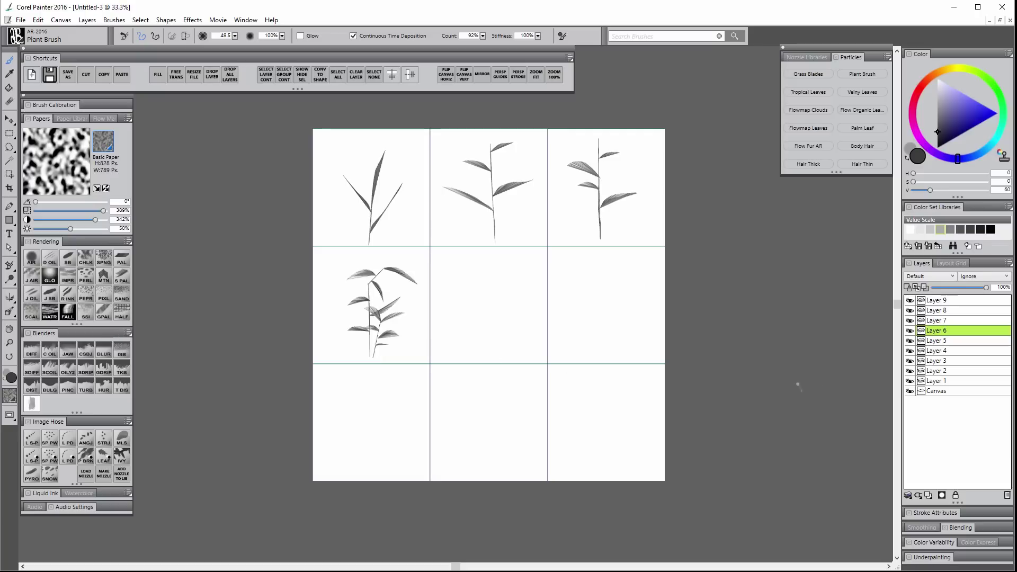
Step: Paint a straight stem with a few upward-pointing leaves in the grid's centre cell on Layer 5
{"action": "left_click", "coordinate": [948, 341]}
{"action": "left_click_drag", "start_coordinate": [488, 351], "coordinate": [486, 260]}
{"action": "left_click_drag", "start_coordinate": [487, 307], "coordinate": [459, 282]}
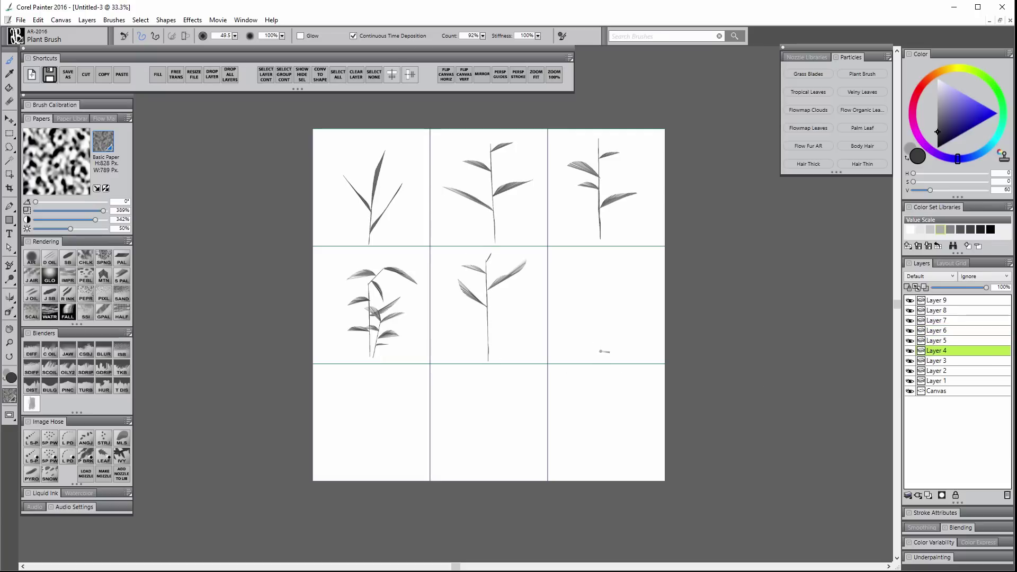
Step: Paint a slightly leaning stem with steep, narrow leaves in the grid's middle-right cell on Layer 4
{"action": "mouse_move", "coordinate": [604, 351]}
{"action": "left_mouse_down"}
{"action": "mouse_move", "coordinate": [610, 266]}
{"action": "mouse_move", "coordinate": [588, 267]}
{"action": "mouse_move", "coordinate": [586, 257]}
{"action": "mouse_move", "coordinate": [621, 258]}
{"action": "left_mouse_up"}
{"action": "left_click_drag", "start_coordinate": [607, 307], "coordinate": [638, 278]}
{"action": "left_click_drag", "start_coordinate": [604, 325], "coordinate": [585, 298]}
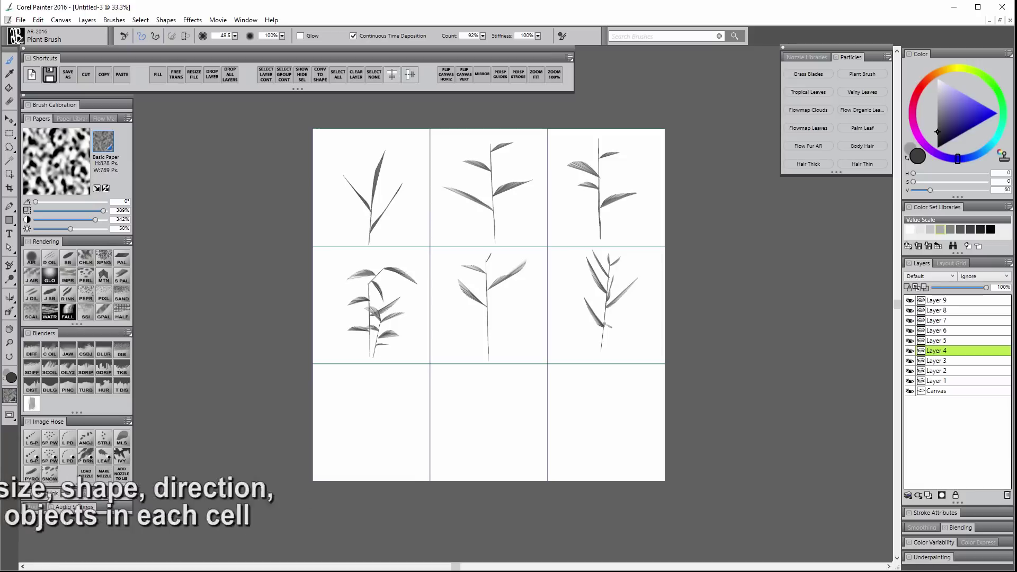
Step: Paint a sparse upright plant in the bottom-left cell on Layer 3 and a fuller leafy one in the bottom-middle cell on Layer 2
{"action": "left_click", "coordinate": [935, 361]}
{"action": "left_click_drag", "start_coordinate": [367, 475], "coordinate": [368, 377]}
{"action": "left_click", "coordinate": [949, 371]}
{"action": "left_click_drag", "start_coordinate": [490, 469], "coordinate": [491, 384]}
{"action": "mouse_move", "coordinate": [491, 411]}
{"action": "left_mouse_down"}
{"action": "mouse_move", "coordinate": [474, 393]}
{"action": "mouse_move", "coordinate": [518, 406]}
{"action": "left_mouse_up"}
{"action": "left_click_drag", "start_coordinate": [490, 436], "coordinate": [483, 415]}
{"action": "left_click_drag", "start_coordinate": [491, 448], "coordinate": [511, 433]}
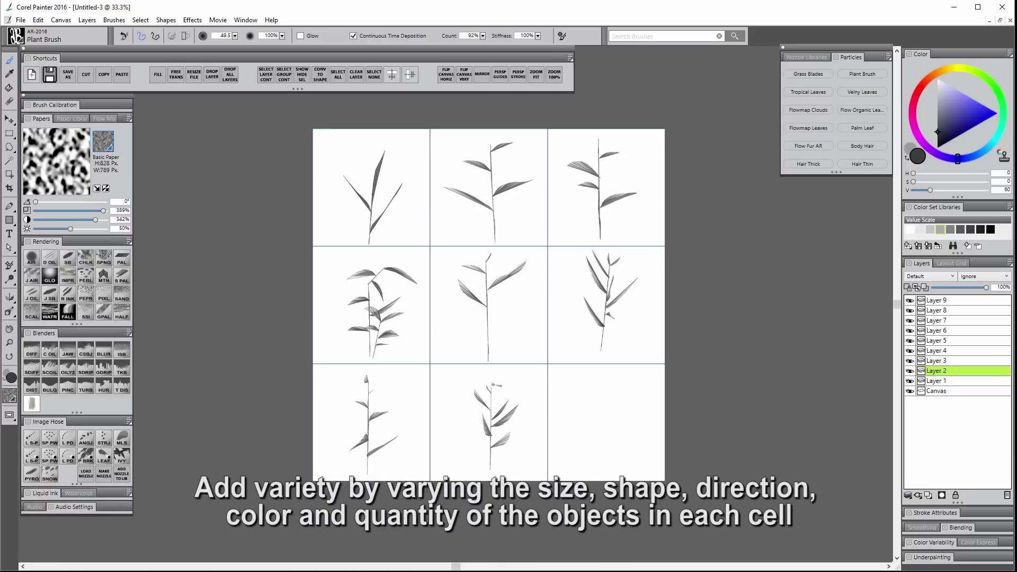
Step: Paint a right-leaning stem with side leaves in the grid's bottom-right cell on Layer 1, undoing a stray stroke
{"action": "left_click", "coordinate": [936, 381]}
{"action": "left_click_drag", "start_coordinate": [600, 473], "coordinate": [627, 380]}
{"action": "mouse_move", "coordinate": [608, 442]}
{"action": "left_mouse_down"}
{"action": "mouse_move", "coordinate": [602, 412]}
{"action": "mouse_move", "coordinate": [636, 429]}
{"action": "left_mouse_up"}
{"action": "mouse_move", "coordinate": [613, 426]}
{"action": "left_mouse_down"}
{"action": "mouse_move", "coordinate": [596, 398]}
{"action": "mouse_move", "coordinate": [623, 408]}
{"action": "mouse_move", "coordinate": [642, 398]}
{"action": "mouse_move", "coordinate": [608, 391]}
{"action": "mouse_move", "coordinate": [629, 381]}
{"action": "left_mouse_up"}
{"action": "key", "text": "ctrl+z"}
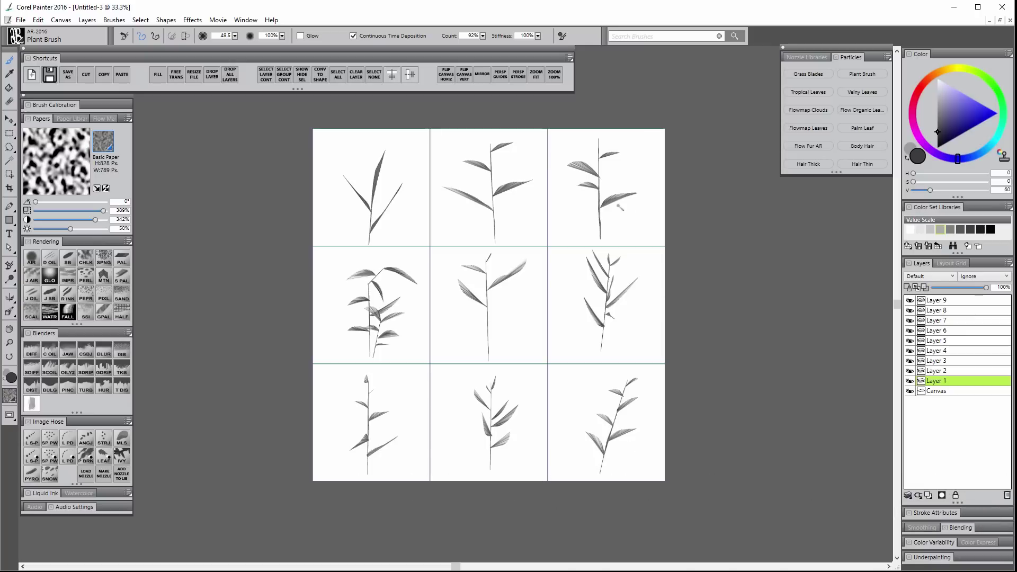
Step: Group Layers 1 to 9 and make an image hose nozzle from the group
{"action": "left_click", "coordinate": [936, 301]}
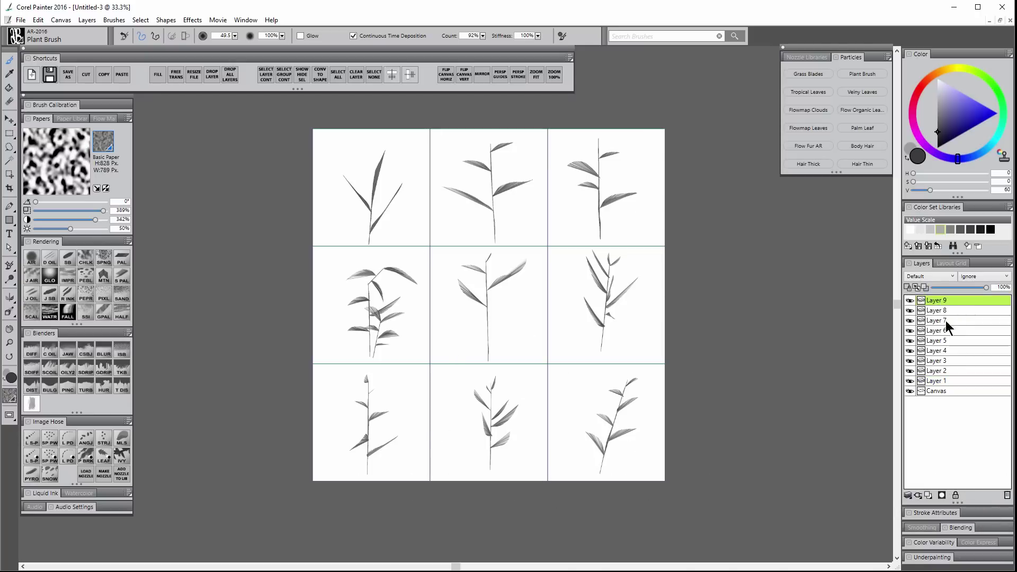
{"action": "left_click", "coordinate": [942, 380], "text": "shift"}
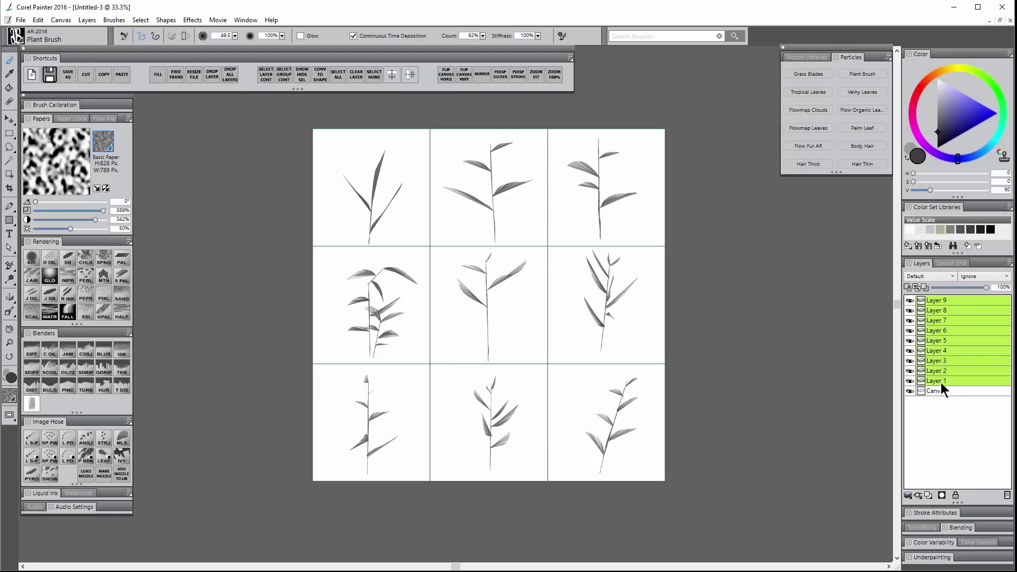
{"action": "key", "text": "ctrl+g"}
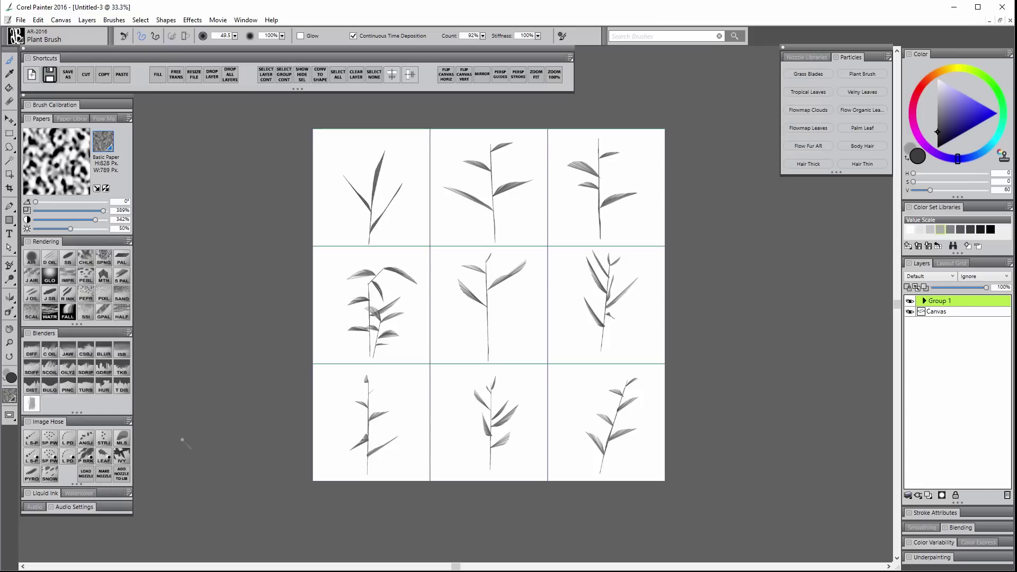
{"action": "left_click", "coordinate": [101, 475]}
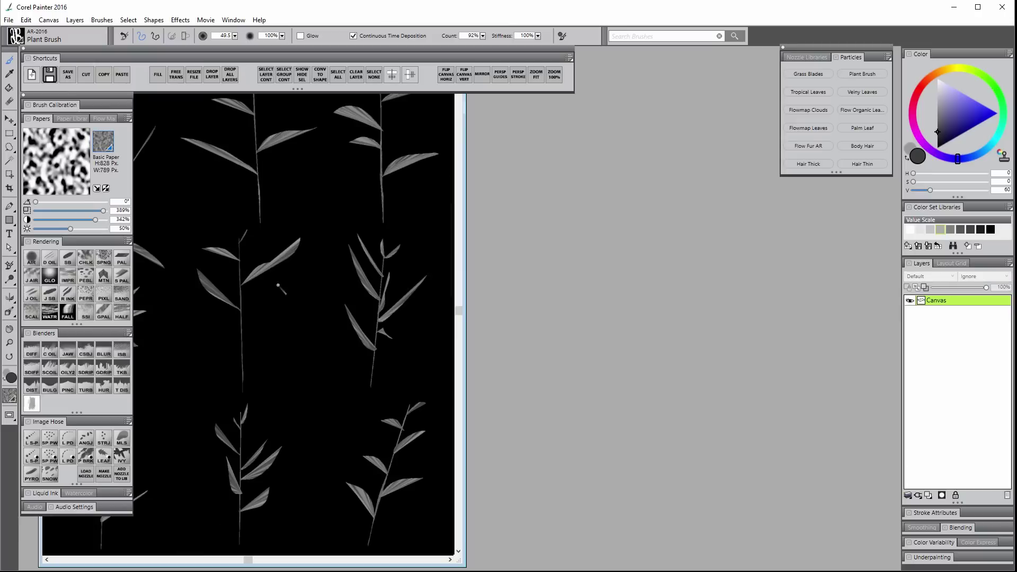
Step: Save the generated nozzle image as thin-plants in Painter RIFF format in the nature folder
{"action": "left_click", "coordinate": [68, 73]}
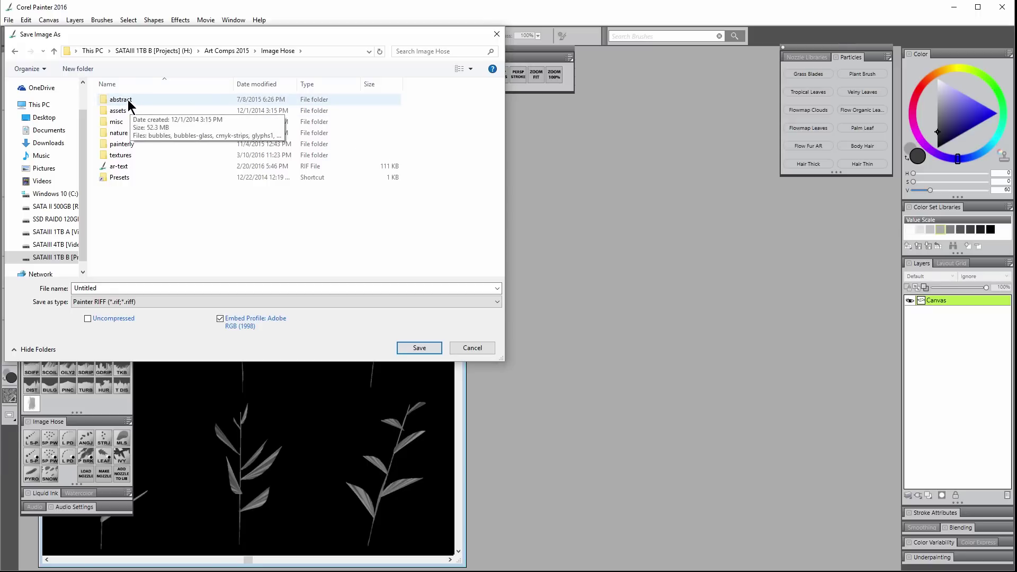
{"action": "double_click", "coordinate": [121, 132]}
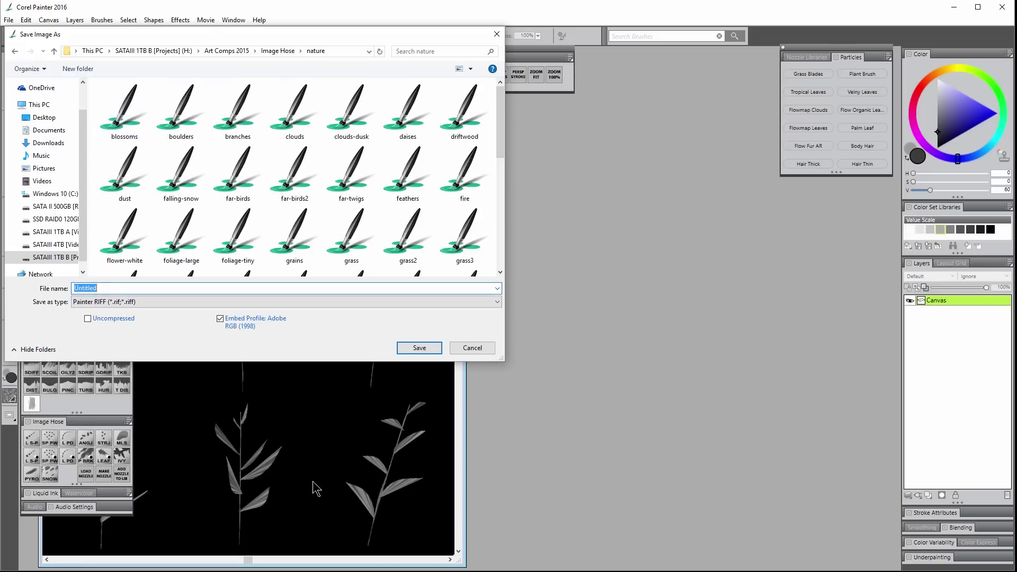
{"action": "type", "text": "thin-plants"}
{"action": "left_click", "coordinate": [423, 348]}
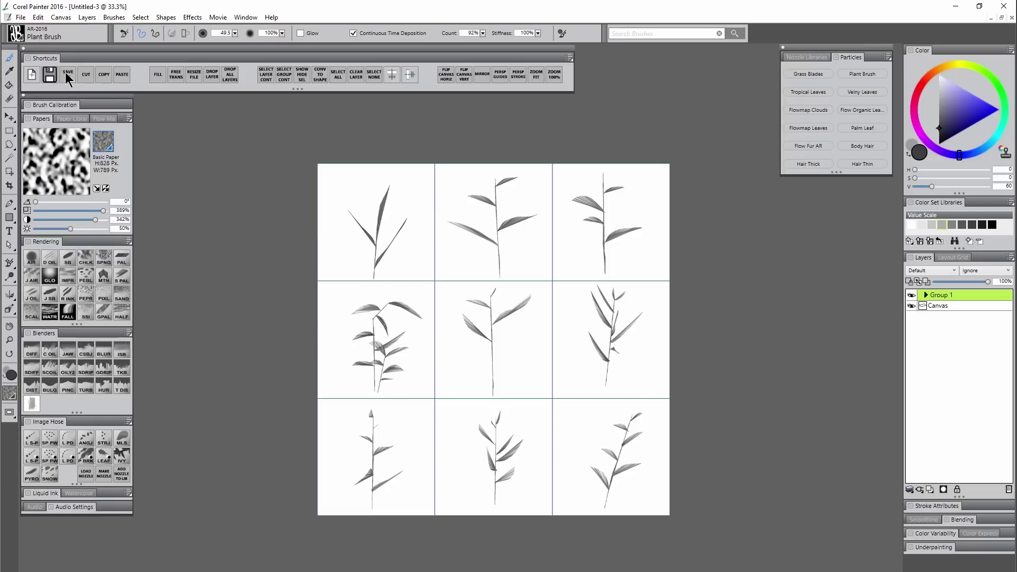
Step: Save the layered source document as thin-plants in Photoshop PSD format in the nature folder
{"action": "left_click", "coordinate": [75, 82]}
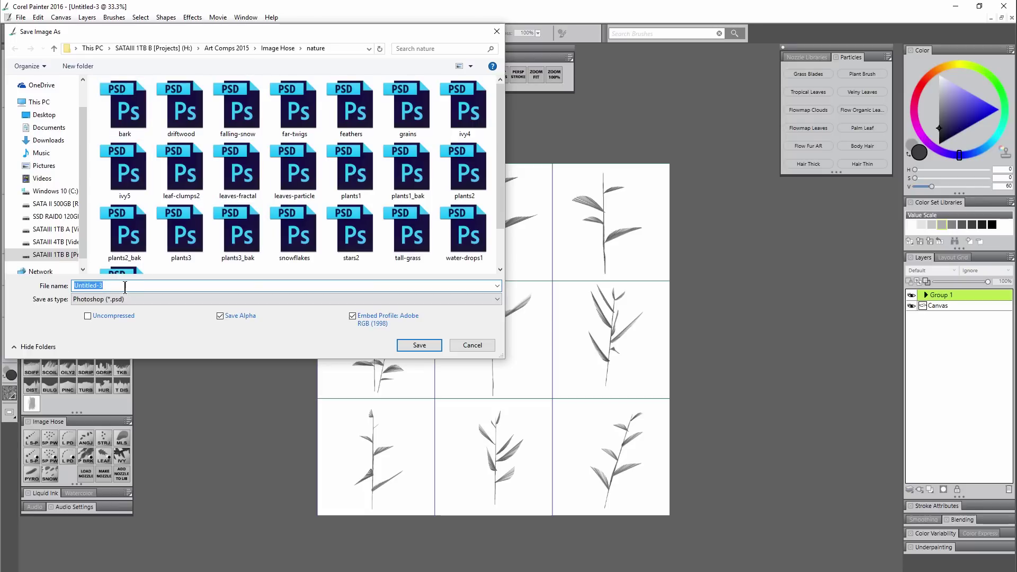
{"action": "type", "text": "thin-plants"}
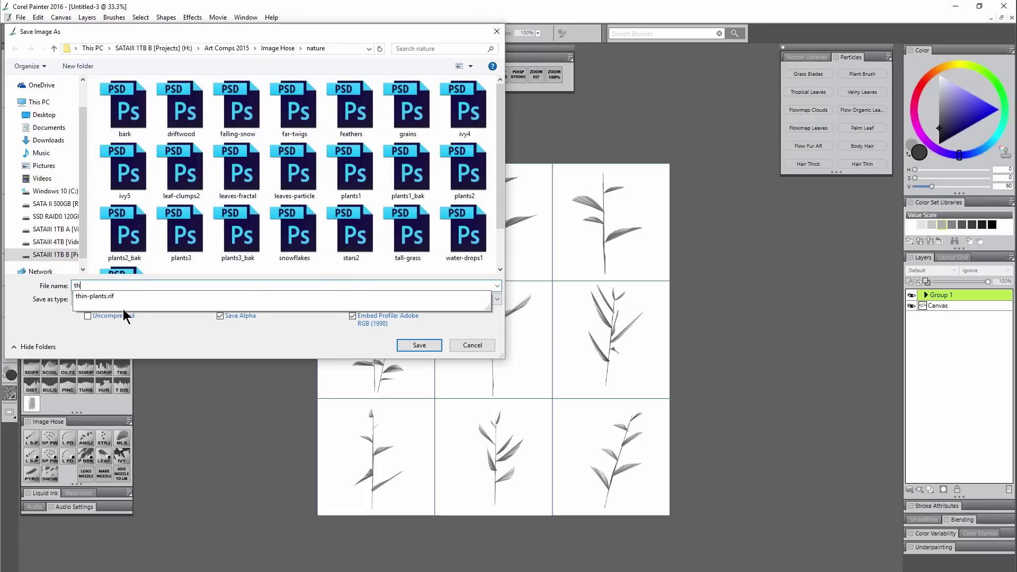
{"action": "left_click", "coordinate": [291, 345]}
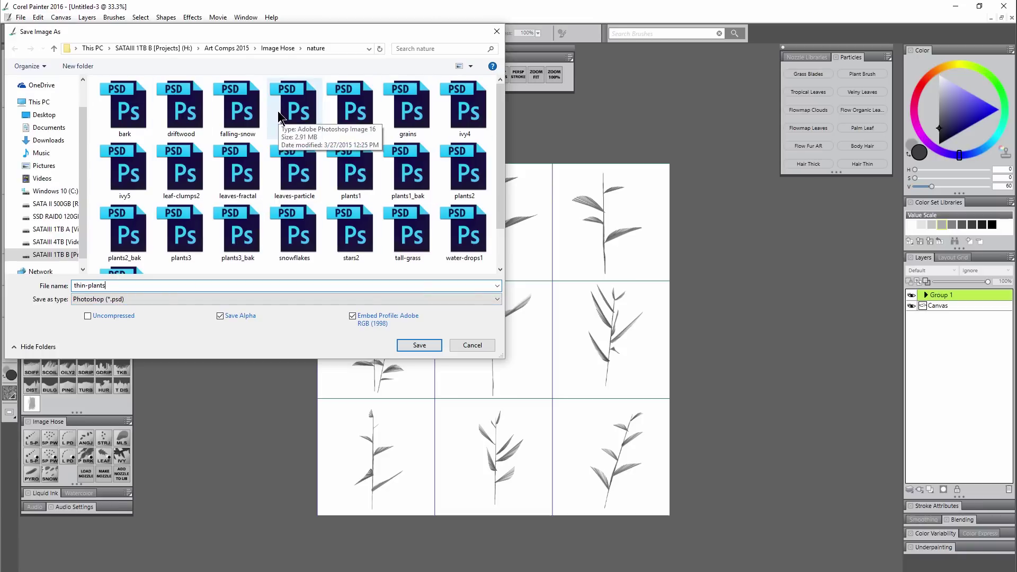
{"action": "left_click", "coordinate": [143, 285]}
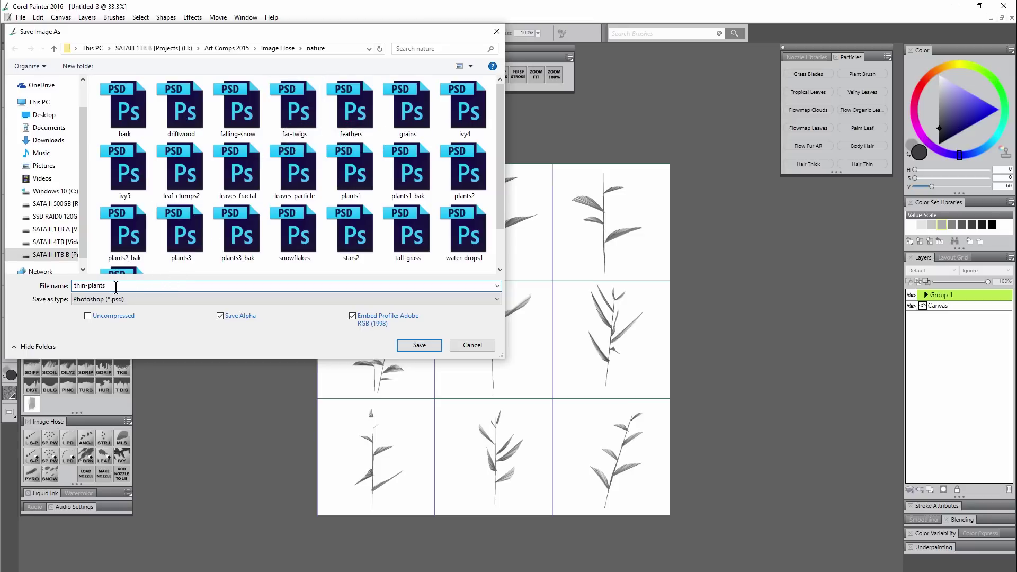
{"action": "left_click", "coordinate": [419, 345]}
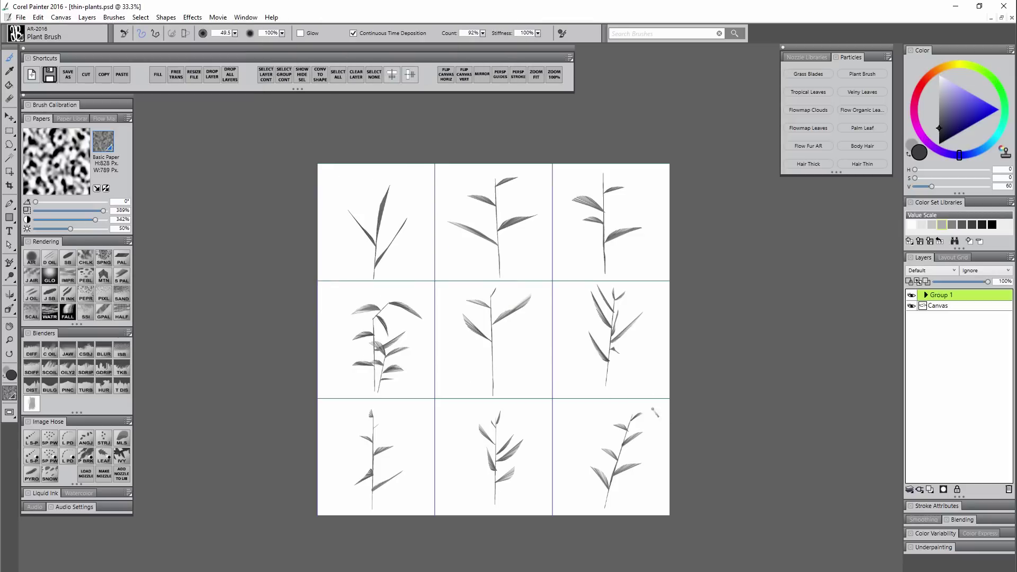
{"action": "left_click", "coordinate": [63, 75]}
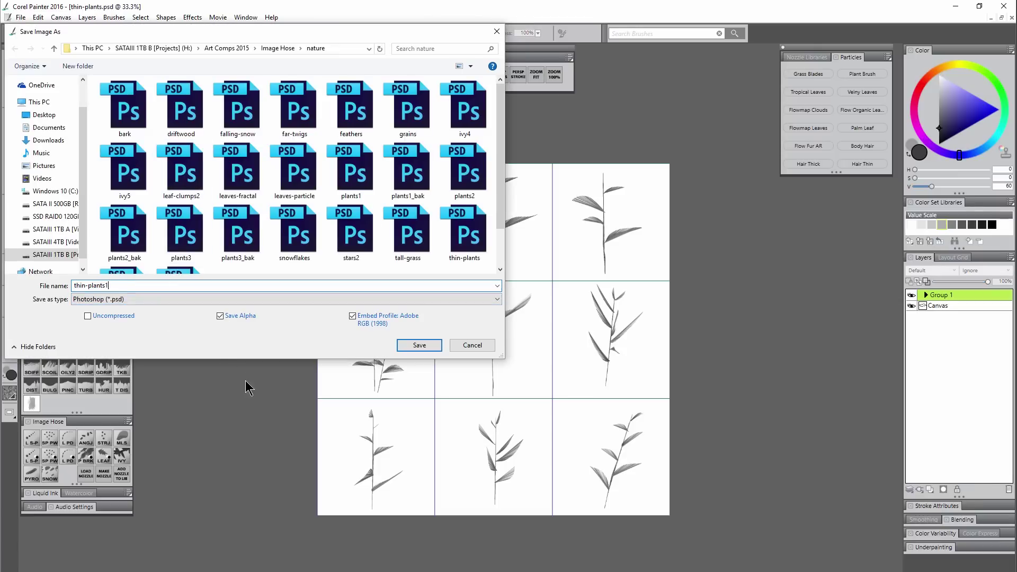
{"action": "type", "text": "2"}
{"action": "left_click", "coordinate": [471, 345]}
Step: Create a new 2000 by 2000 pixel image at 72 pixels per inch and load the thin-plants RIFF file as the nozzle
{"action": "left_click", "coordinate": [31, 74]}
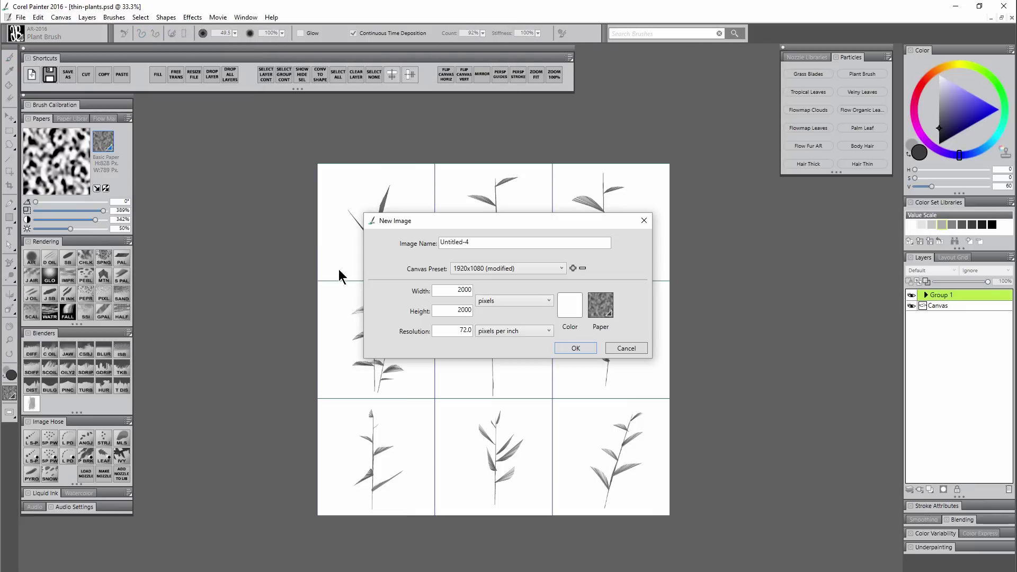
{"action": "left_click", "coordinate": [577, 349]}
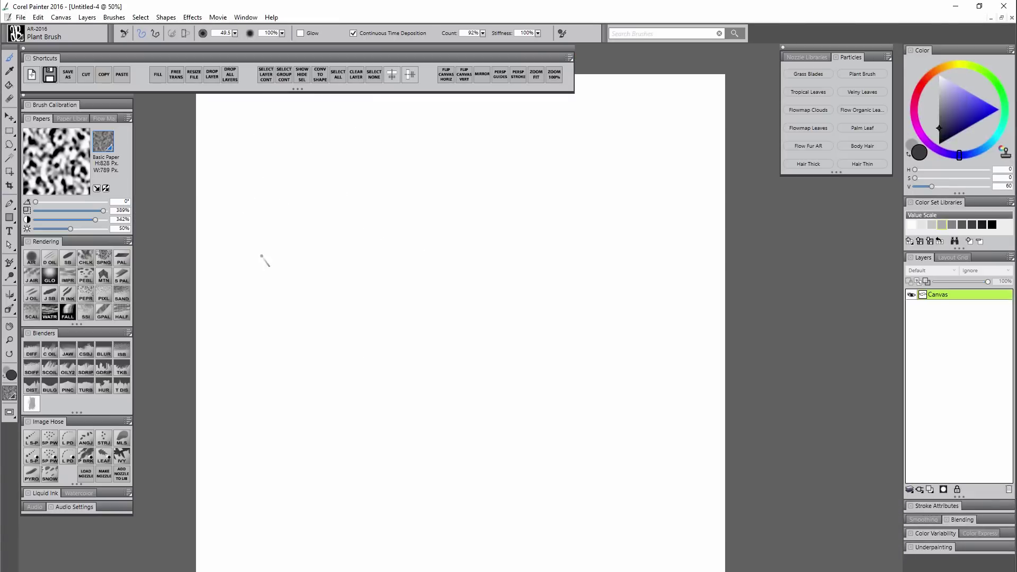
{"action": "left_click", "coordinate": [85, 472]}
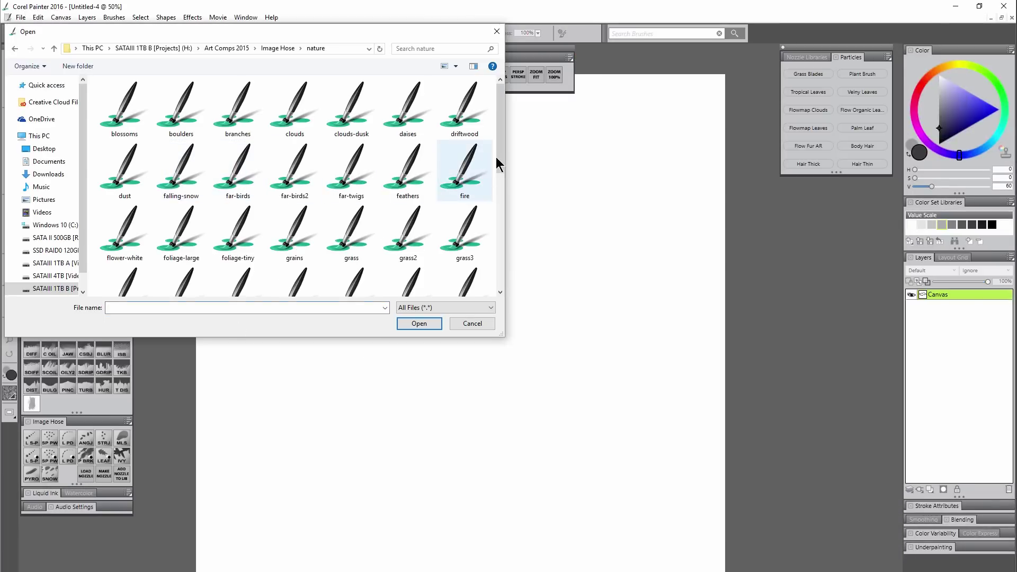
{"action": "left_click_drag", "start_coordinate": [496, 157], "coordinate": [491, 274]}
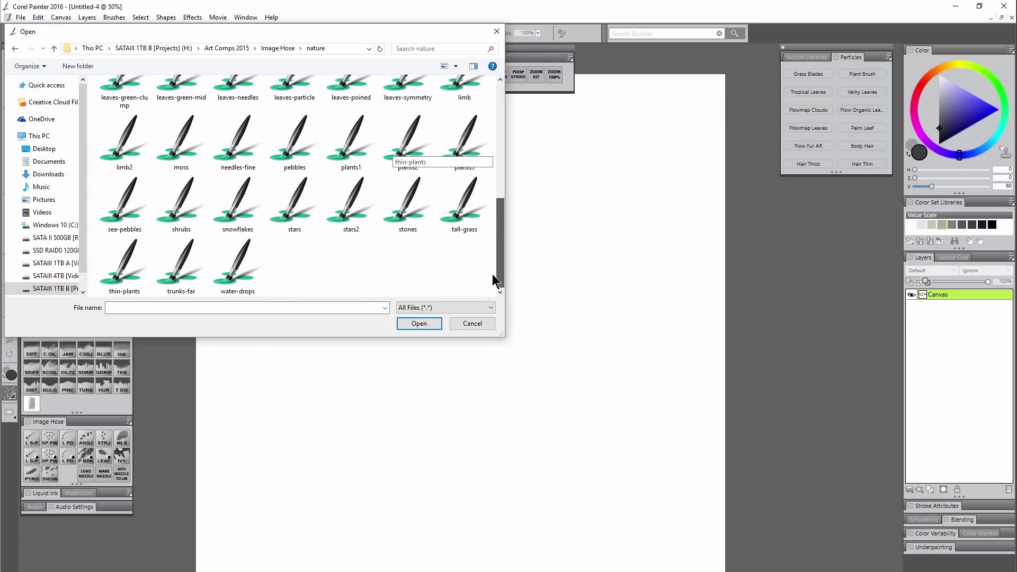
{"action": "left_click", "coordinate": [125, 265]}
{"action": "left_click", "coordinate": [419, 324]}
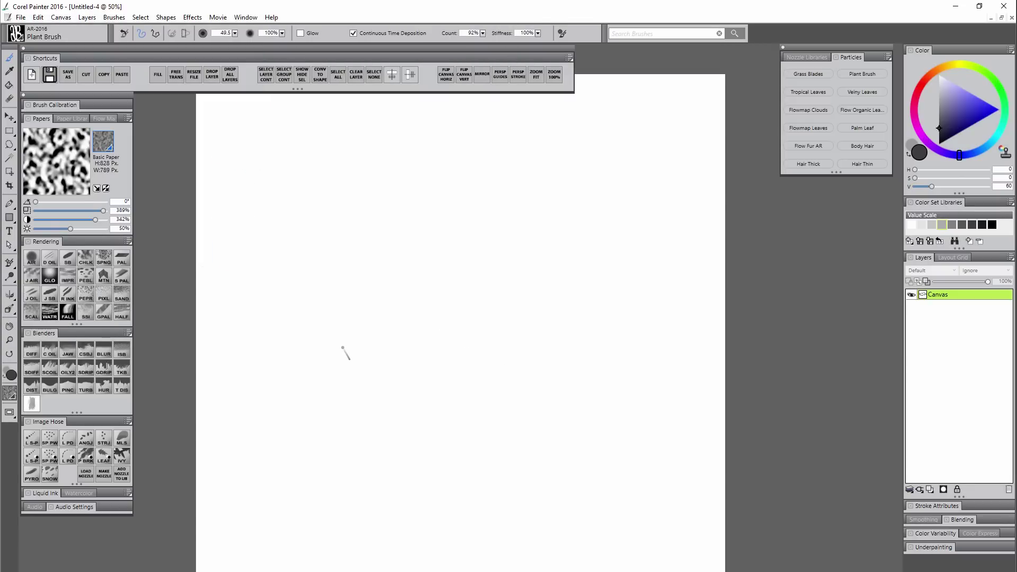
Step: Try the new nozzle with several test strokes of the Linear-Size-P AR image hose brush, and undo them
{"action": "left_click", "coordinate": [32, 456]}
{"action": "left_click_drag", "start_coordinate": [336, 325], "coordinate": [577, 326]}
{"action": "key", "text": "ctrl+z"}
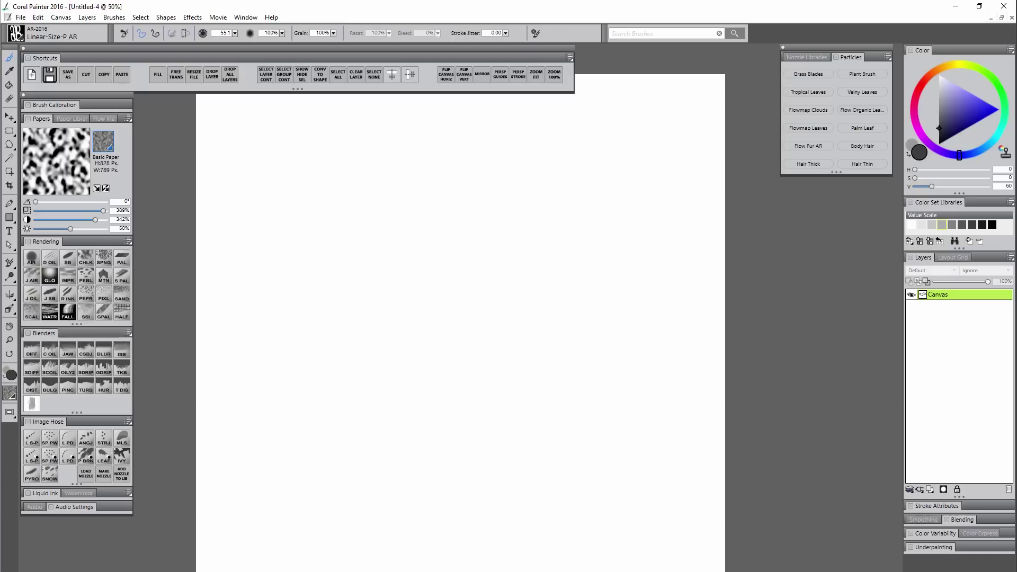
{"action": "mouse_move", "coordinate": [369, 332]}
{"action": "left_mouse_down"}
{"action": "mouse_move", "coordinate": [339, 353]}
{"action": "mouse_move", "coordinate": [361, 359]}
{"action": "mouse_move", "coordinate": [287, 398]}
{"action": "left_mouse_up"}
{"action": "key", "text": "ctrl+z"}
{"action": "mouse_move", "coordinate": [297, 339]}
{"action": "left_mouse_down"}
{"action": "mouse_move", "coordinate": [443, 355]}
{"action": "mouse_move", "coordinate": [595, 345]}
{"action": "mouse_move", "coordinate": [439, 365]}
{"action": "mouse_move", "coordinate": [268, 341]}
{"action": "mouse_move", "coordinate": [500, 254]}
{"action": "mouse_move", "coordinate": [459, 230]}
{"action": "mouse_move", "coordinate": [374, 229]}
{"action": "mouse_move", "coordinate": [488, 239]}
{"action": "mouse_move", "coordinate": [371, 243]}
{"action": "mouse_move", "coordinate": [499, 254]}
{"action": "mouse_move", "coordinate": [313, 256]}
{"action": "mouse_move", "coordinate": [556, 288]}
{"action": "mouse_move", "coordinate": [288, 320]}
{"action": "mouse_move", "coordinate": [562, 314]}
{"action": "mouse_move", "coordinate": [272, 374]}
{"action": "mouse_move", "coordinate": [579, 341]}
{"action": "mouse_move", "coordinate": [268, 386]}
{"action": "mouse_move", "coordinate": [581, 378]}
{"action": "left_mouse_up"}
{"action": "key", "text": "ctrl+z"}
{"action": "key", "text": "ctrl+z"}
Step: Paint a bushy plant cluster and two tall vertical strands beside it with the Linear-Size-P Angle-D AR image hose brush
{"action": "left_click", "coordinate": [68, 440]}
{"action": "mouse_move", "coordinate": [329, 310]}
{"action": "left_mouse_down"}
{"action": "mouse_move", "coordinate": [345, 284]}
{"action": "mouse_move", "coordinate": [452, 312]}
{"action": "mouse_move", "coordinate": [382, 267]}
{"action": "mouse_move", "coordinate": [392, 324]}
{"action": "mouse_move", "coordinate": [441, 317]}
{"action": "mouse_move", "coordinate": [495, 265]}
{"action": "mouse_move", "coordinate": [414, 363]}
{"action": "mouse_move", "coordinate": [491, 319]}
{"action": "mouse_move", "coordinate": [411, 385]}
{"action": "mouse_move", "coordinate": [343, 288]}
{"action": "mouse_move", "coordinate": [398, 369]}
{"action": "mouse_move", "coordinate": [378, 343]}
{"action": "mouse_move", "coordinate": [273, 371]}
{"action": "mouse_move", "coordinate": [420, 389]}
{"action": "mouse_move", "coordinate": [509, 368]}
{"action": "left_mouse_up"}
{"action": "mouse_move", "coordinate": [393, 402]}
{"action": "left_mouse_down"}
{"action": "mouse_move", "coordinate": [497, 411]}
{"action": "mouse_move", "coordinate": [406, 433]}
{"action": "left_mouse_up"}
{"action": "mouse_move", "coordinate": [553, 151]}
{"action": "left_mouse_down"}
{"action": "mouse_move", "coordinate": [570, 166]}
{"action": "mouse_move", "coordinate": [602, 272]}
{"action": "mouse_move", "coordinate": [594, 457]}
{"action": "left_mouse_up"}
{"action": "left_click_drag", "start_coordinate": [669, 454], "coordinate": [671, 108]}
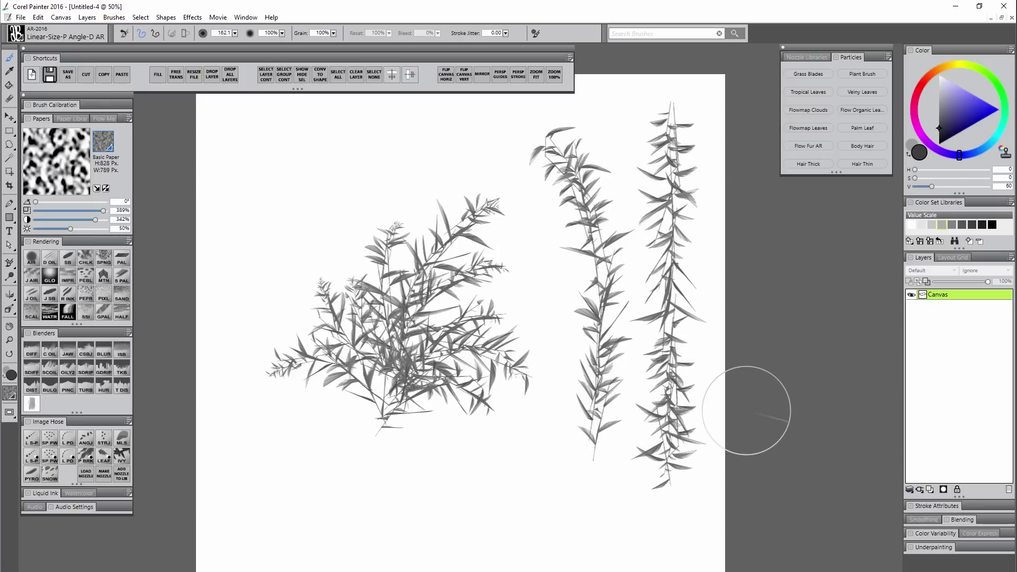
Step: Switch back to the thin-plants.psd document, expand Group 1 and select Layer 9
{"action": "key", "text": "ctrl+Tab"}
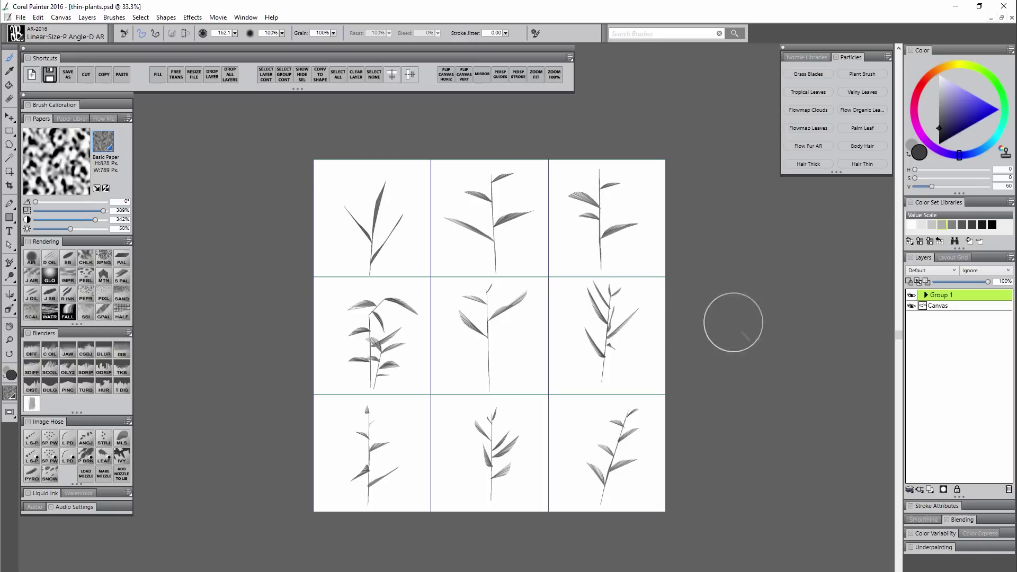
{"action": "left_click", "coordinate": [927, 295]}
{"action": "left_click", "coordinate": [944, 306]}
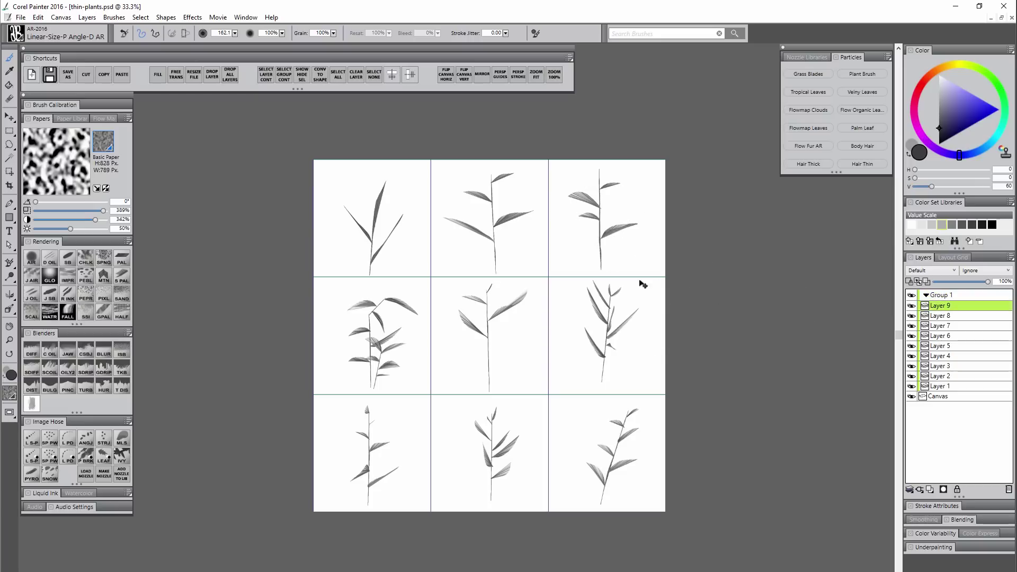
Step: Try flipping the Layer 9 plant upside down with Free Transform and transforming it a second time, and restore its upright orientation
{"action": "key", "text": "ctrl+alt+t"}
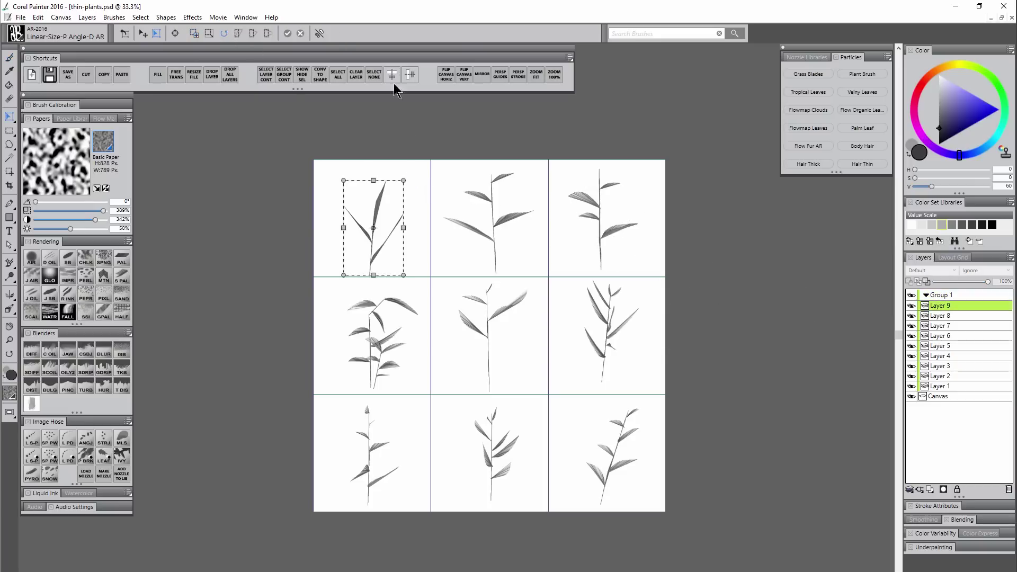
{"action": "left_click_drag", "start_coordinate": [405, 181], "coordinate": [345, 261]}
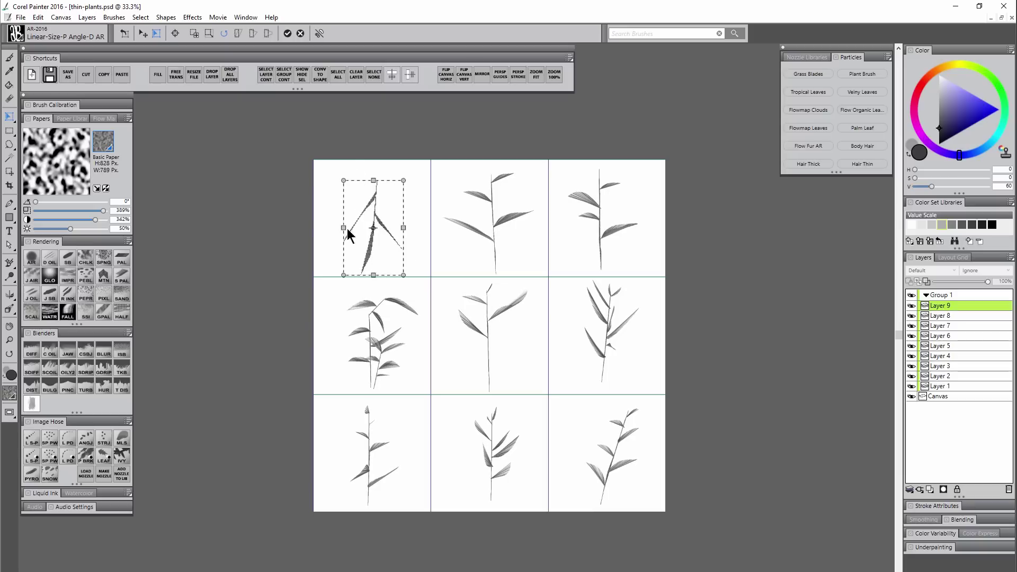
{"action": "left_click", "coordinate": [298, 34]}
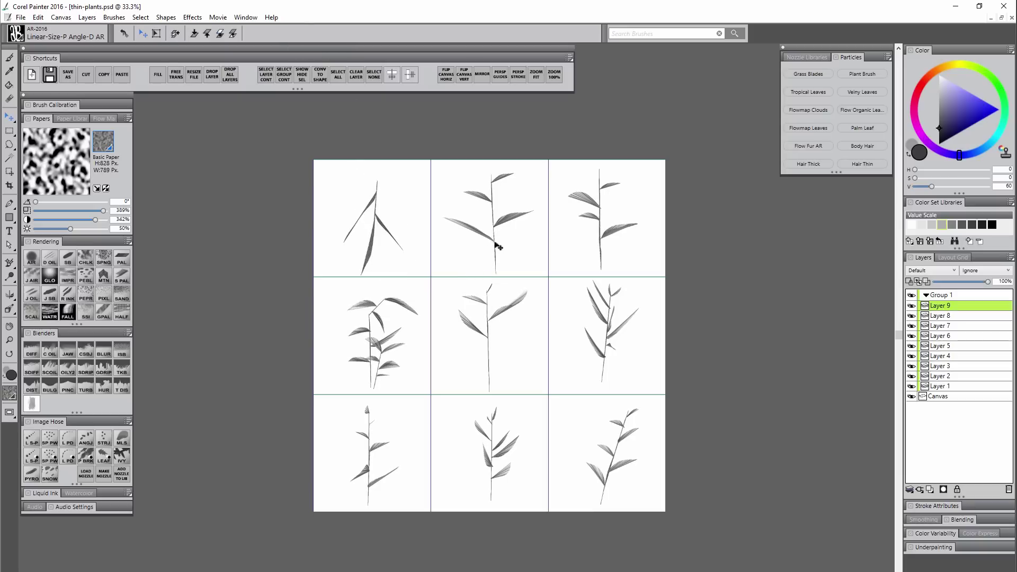
{"action": "key", "text": "ctrl+alt+t"}
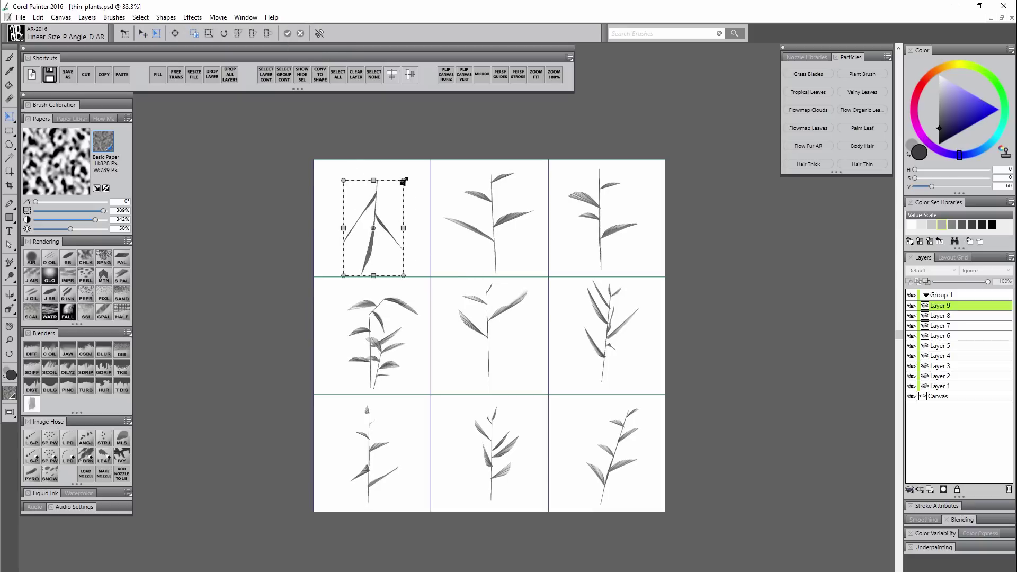
{"action": "left_click_drag", "start_coordinate": [403, 181], "coordinate": [433, 255]}
{"action": "key", "text": "ctrl+z"}
{"action": "left_click", "coordinate": [289, 33]}
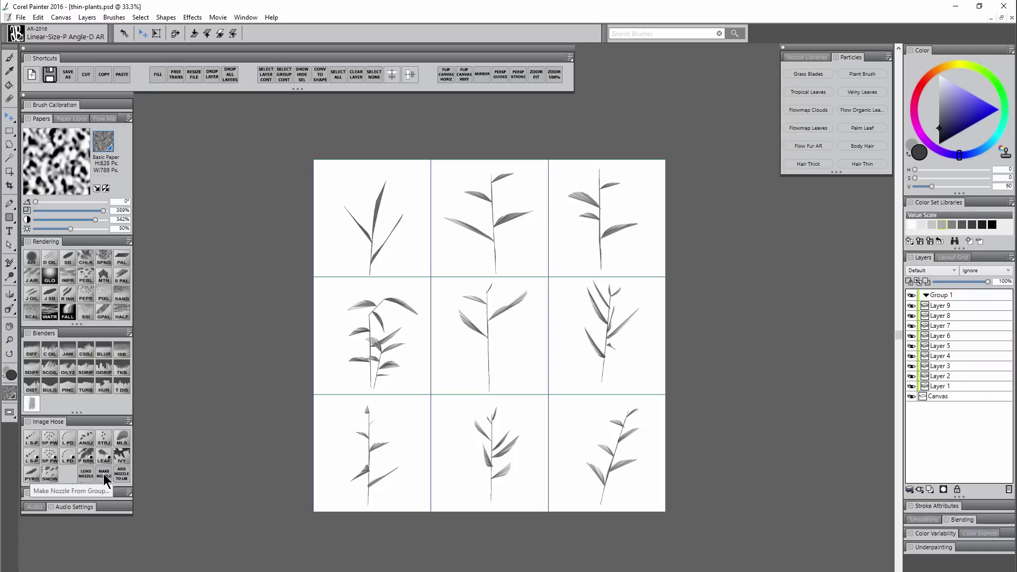
Step: Paint light gray highlights (value 220) on the Layer 9 plant with the Plant Brush
{"action": "left_click", "coordinate": [945, 305]}
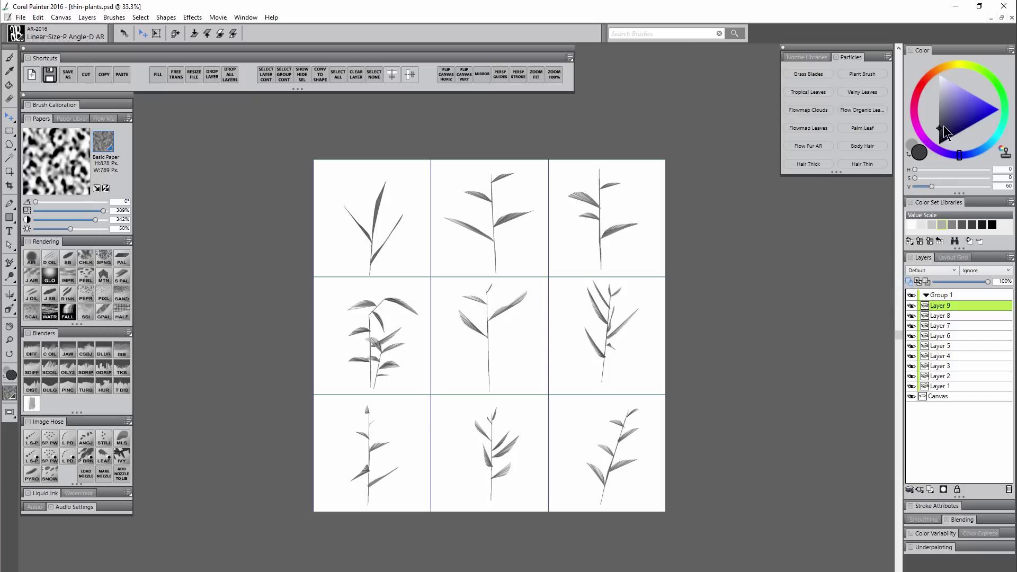
{"action": "left_click_drag", "start_coordinate": [943, 126], "coordinate": [929, 87]}
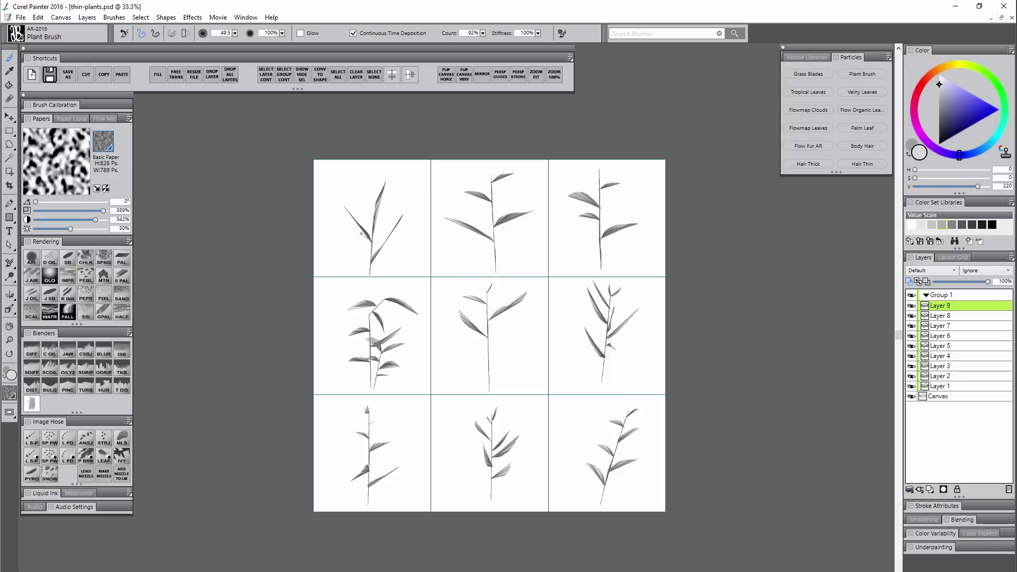
Step: Fill the Canvas with dark gray (value 64) and compare the plants with the Canvas hidden and shown
{"action": "left_click", "coordinate": [941, 395]}
{"action": "left_click_drag", "start_coordinate": [951, 127], "coordinate": [939, 128]}
{"action": "key", "text": "ctrl+f"}
{"action": "key", "text": "Return"}
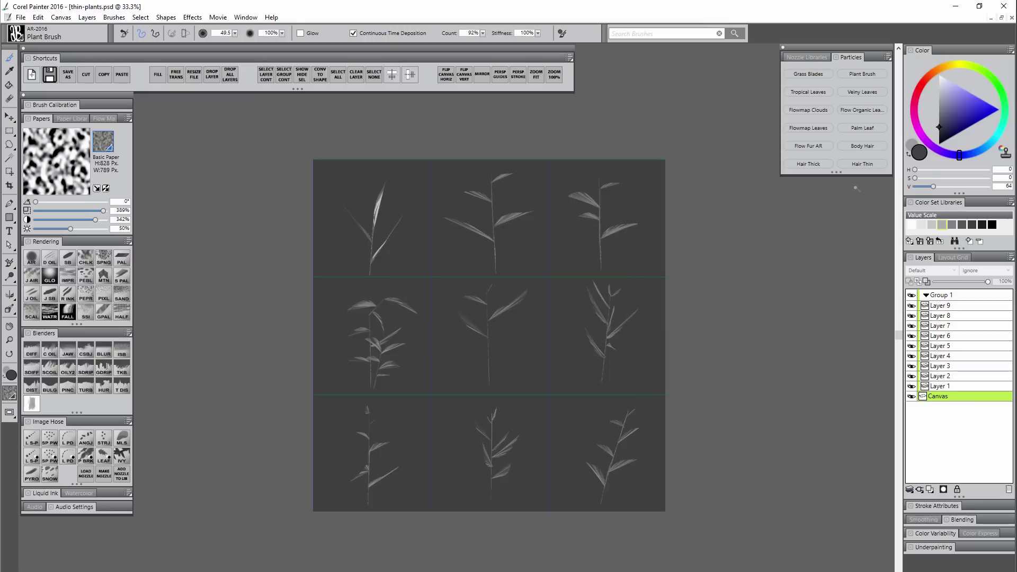
{"action": "left_click", "coordinate": [911, 396]}
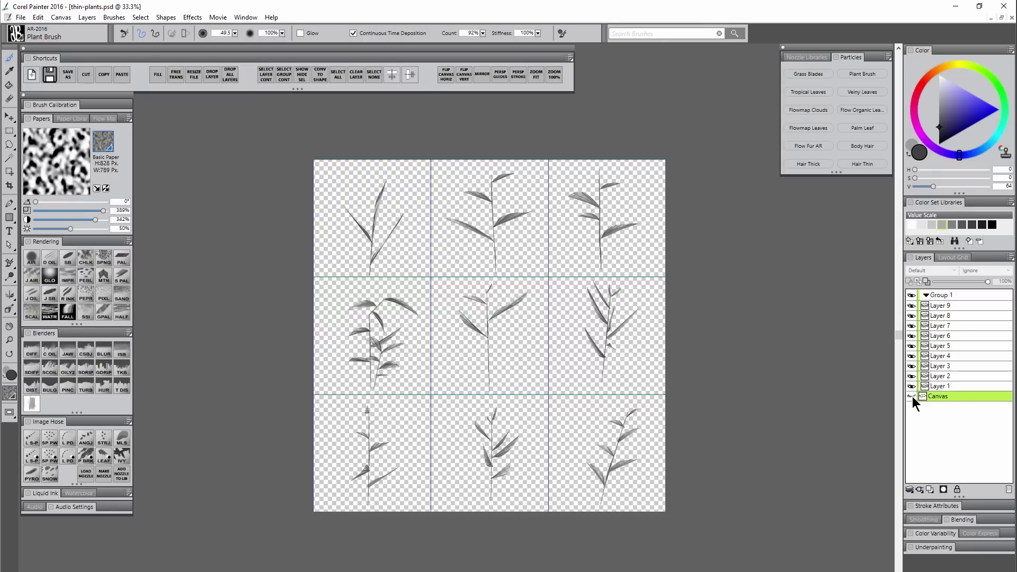
{"action": "left_click", "coordinate": [913, 396]}
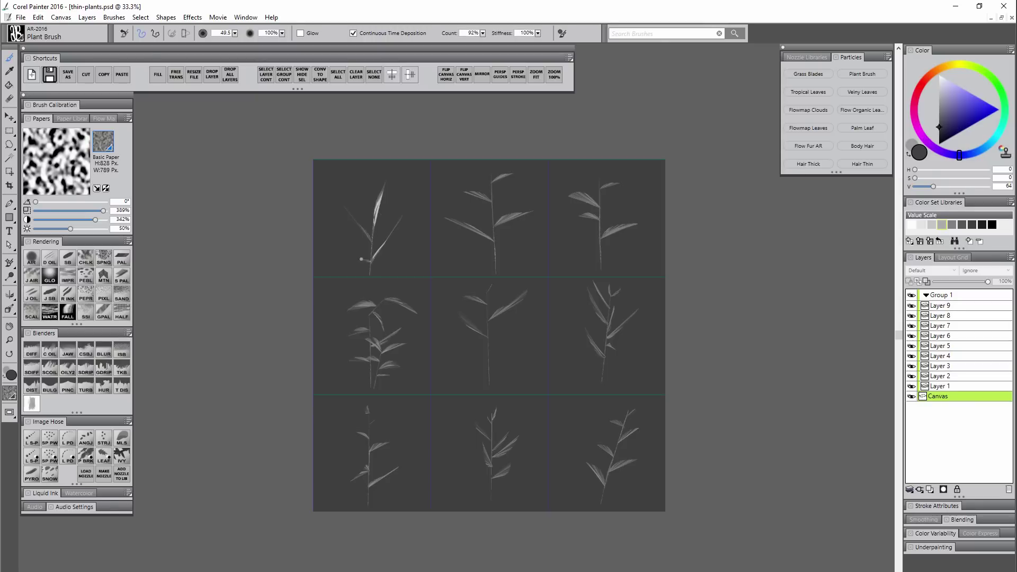
Step: Paint light gray highlights (value 193) on the leaves of the plants in Layers 8, 7 and 6
{"action": "left_click", "coordinate": [949, 315]}
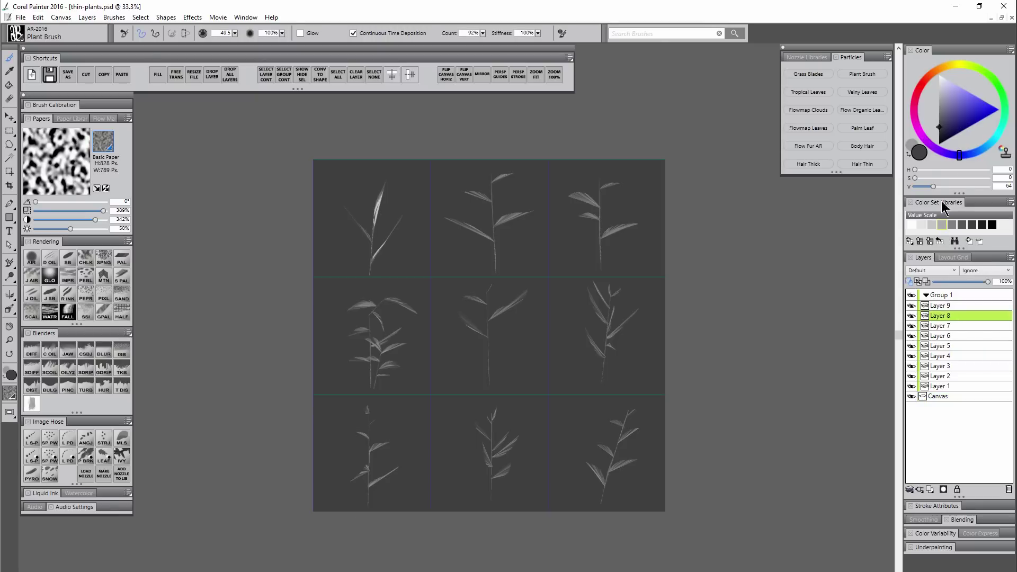
{"action": "left_click", "coordinate": [939, 92]}
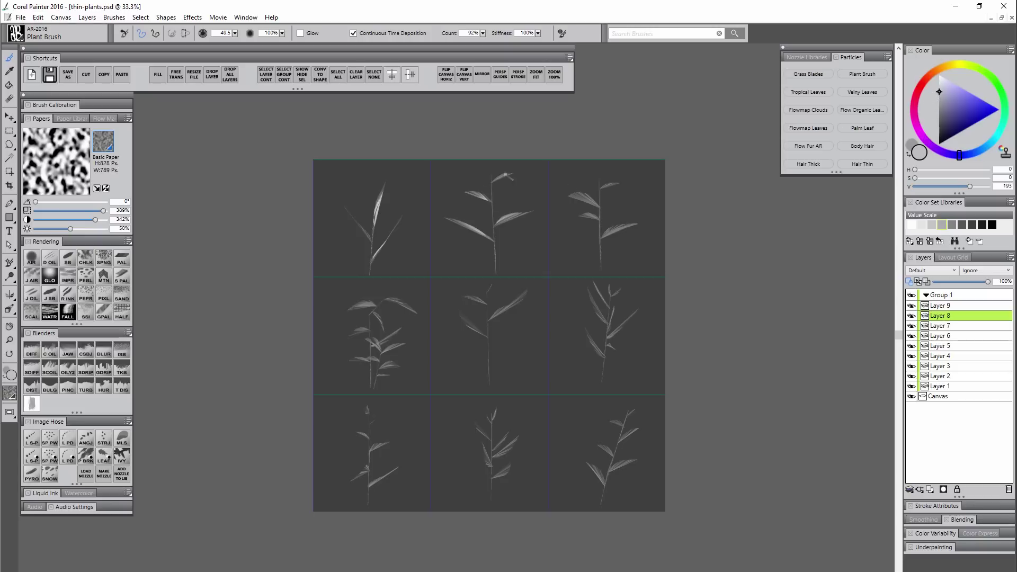
{"action": "left_click", "coordinate": [950, 325]}
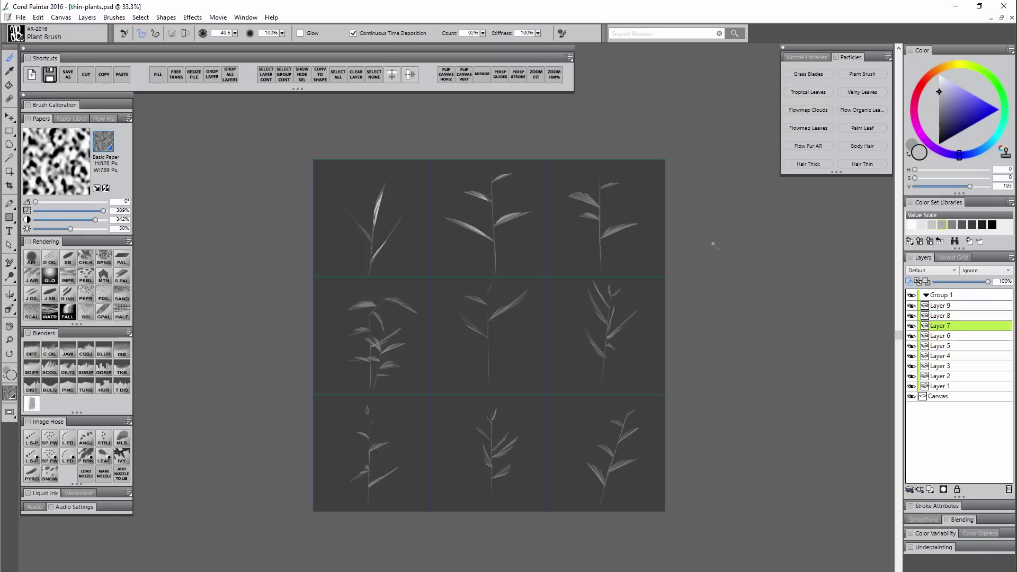
{"action": "left_click", "coordinate": [943, 336]}
{"action": "left_click_drag", "start_coordinate": [387, 301], "coordinate": [414, 312]}
{"action": "left_click_drag", "start_coordinate": [372, 306], "coordinate": [357, 304]}
Step: Add light gray highlights to the plants in Layers 5 down to 1, selecting each plant's own layer first
{"action": "left_click", "coordinate": [943, 346]}
{"action": "left_click_drag", "start_coordinate": [493, 318], "coordinate": [524, 297]}
{"action": "left_click", "coordinate": [943, 356]}
{"action": "left_click_drag", "start_coordinate": [608, 327], "coordinate": [592, 301]}
{"action": "left_click", "coordinate": [940, 366]}
{"action": "left_click", "coordinate": [936, 376]}
{"action": "left_click_drag", "start_coordinate": [492, 466], "coordinate": [485, 448]}
{"action": "left_click", "coordinate": [937, 386]}
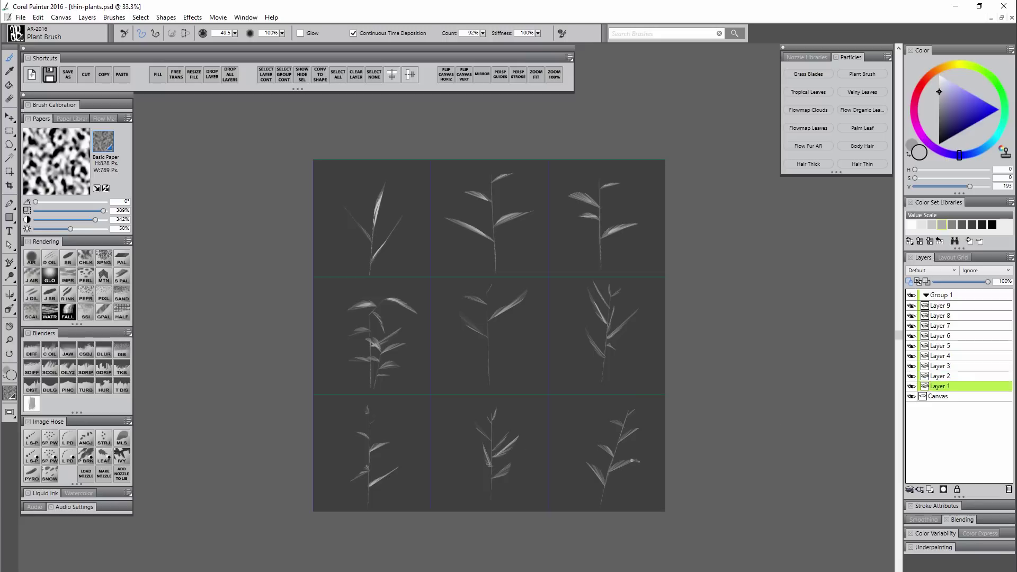
Step: Sample the dark gray (value 64) and paint shading strokes on the plants in Layers 1 up to 5
{"action": "left_click", "coordinate": [602, 456], "text": "alt"}
{"action": "mouse_move", "coordinate": [610, 472]}
{"action": "left_mouse_down"}
{"action": "mouse_move", "coordinate": [634, 460]}
{"action": "mouse_move", "coordinate": [591, 469]}
{"action": "mouse_move", "coordinate": [619, 447]}
{"action": "left_mouse_up"}
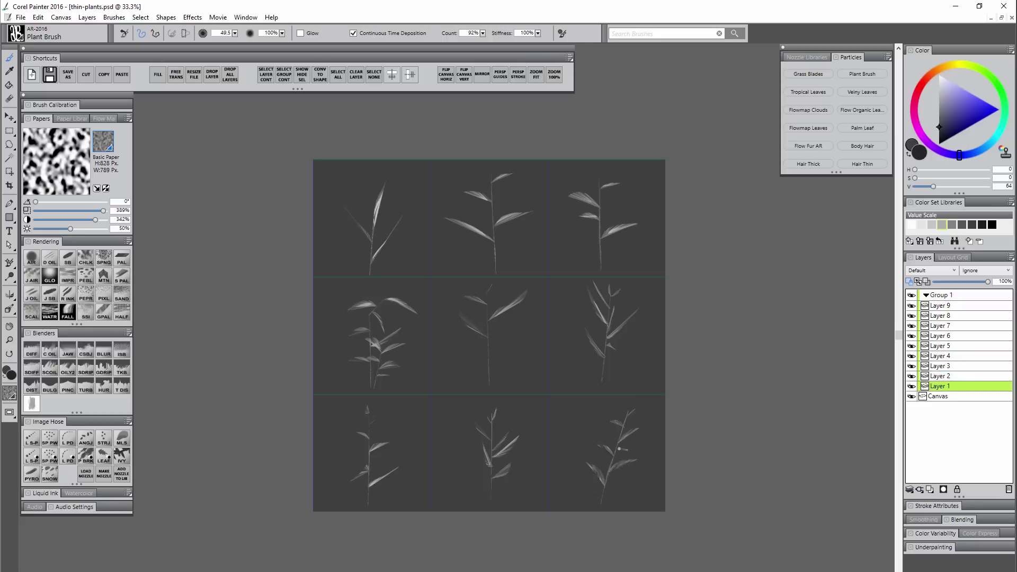
{"action": "left_click", "coordinate": [943, 376]}
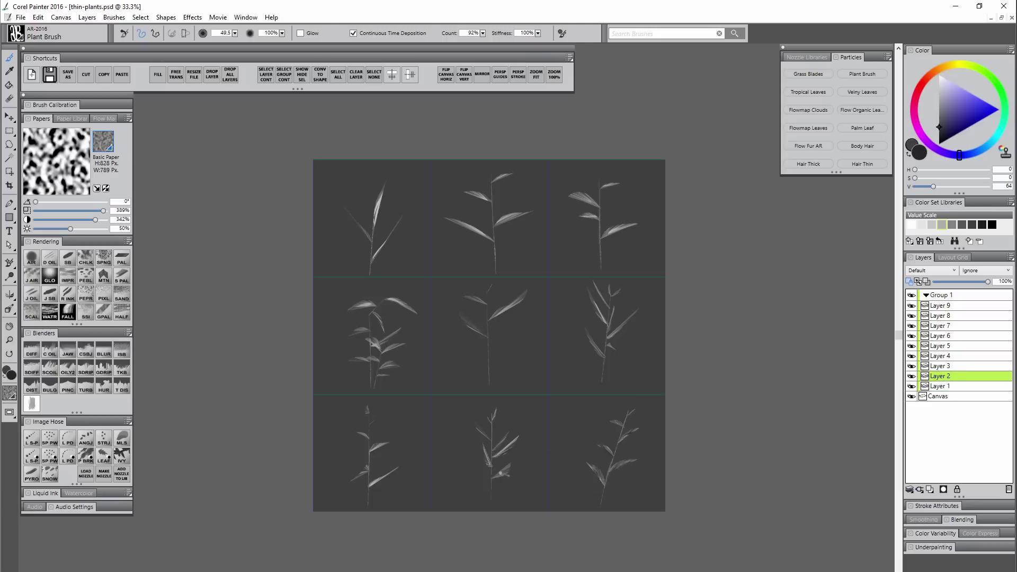
{"action": "left_click_drag", "start_coordinate": [491, 437], "coordinate": [481, 428]}
{"action": "left_click", "coordinate": [943, 366]}
{"action": "left_click", "coordinate": [944, 356]}
{"action": "left_click_drag", "start_coordinate": [604, 356], "coordinate": [590, 337]}
{"action": "left_click", "coordinate": [943, 346]}
{"action": "left_click_drag", "start_coordinate": [487, 338], "coordinate": [467, 324]}
Step: Shade the leaves of the plants in Layers 6 to 9 with the same dark gray
{"action": "left_click", "coordinate": [943, 336]}
{"action": "left_click_drag", "start_coordinate": [382, 353], "coordinate": [410, 347]}
{"action": "left_click", "coordinate": [948, 326]}
{"action": "left_click_drag", "start_coordinate": [599, 206], "coordinate": [572, 196]}
{"action": "left_click_drag", "start_coordinate": [603, 238], "coordinate": [633, 224]}
{"action": "left_click", "coordinate": [946, 315]}
{"action": "left_click_drag", "start_coordinate": [495, 225], "coordinate": [524, 214]}
{"action": "left_click", "coordinate": [946, 305]}
{"action": "left_click_drag", "start_coordinate": [372, 263], "coordinate": [387, 243]}
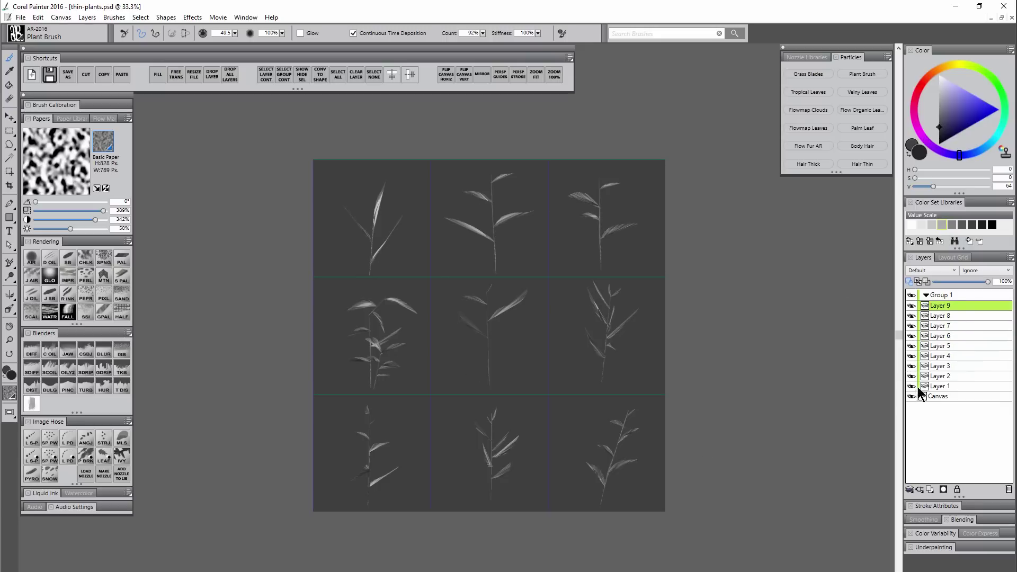
Step: Hide the Canvas and make a new nozzle from Group 1
{"action": "left_click", "coordinate": [911, 397]}
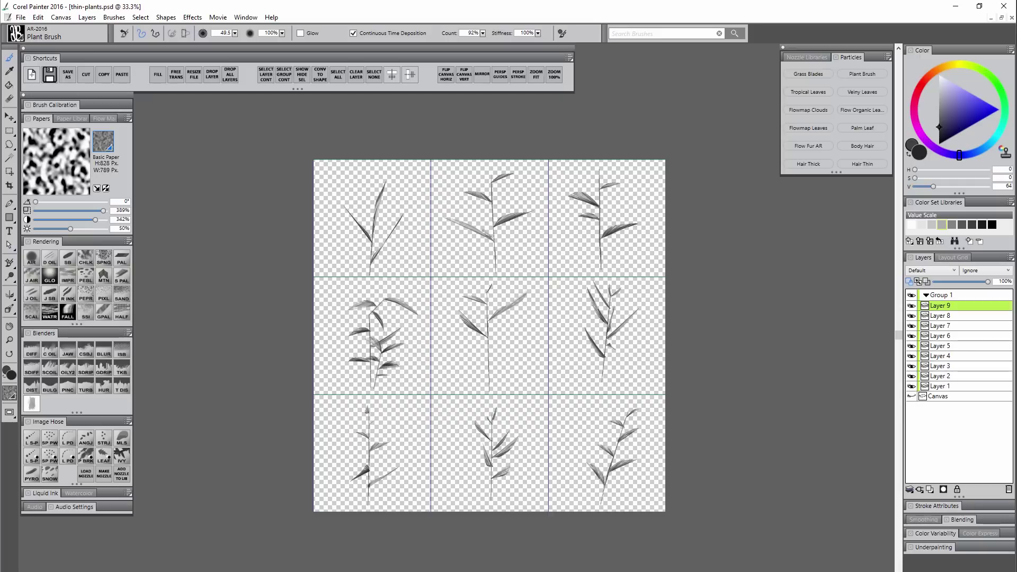
{"action": "left_click", "coordinate": [944, 296]}
{"action": "left_click", "coordinate": [104, 474]}
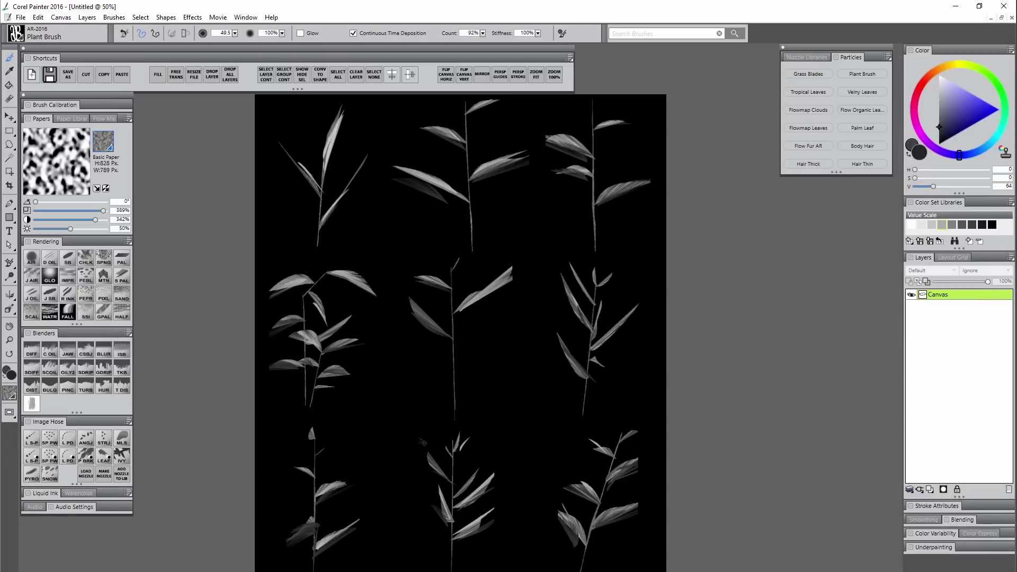
Step: Save the new nozzle image as a Painter RIFF file over the existing thin-plants file in the nature folder
{"action": "key", "text": "ctrl+s"}
{"action": "scroll", "coordinate": [398, 254], "scroll_direction": "down", "scroll_amount": 5}
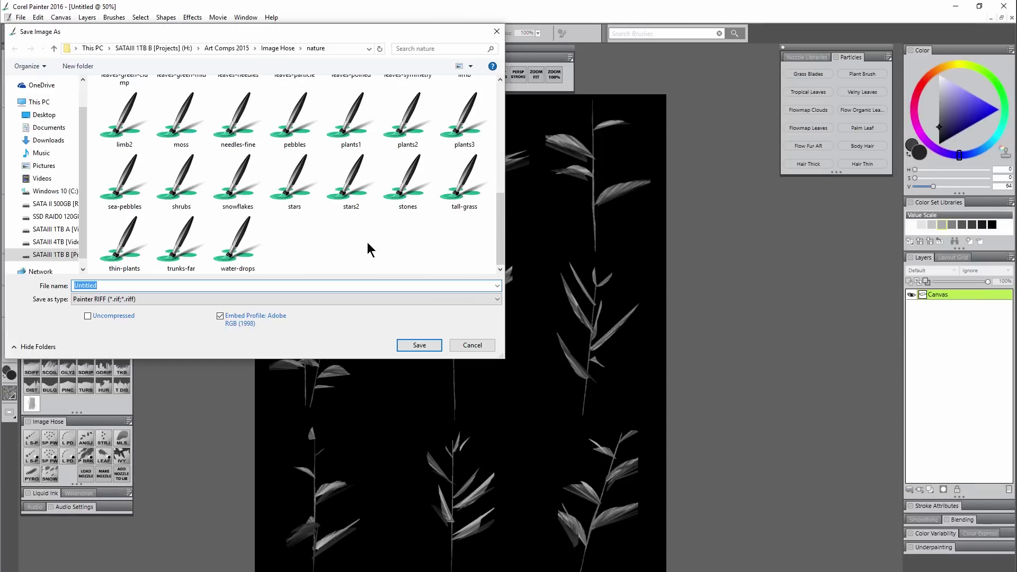
{"action": "left_click", "coordinate": [128, 267]}
{"action": "left_click", "coordinate": [105, 286]}
{"action": "left_click", "coordinate": [129, 269]}
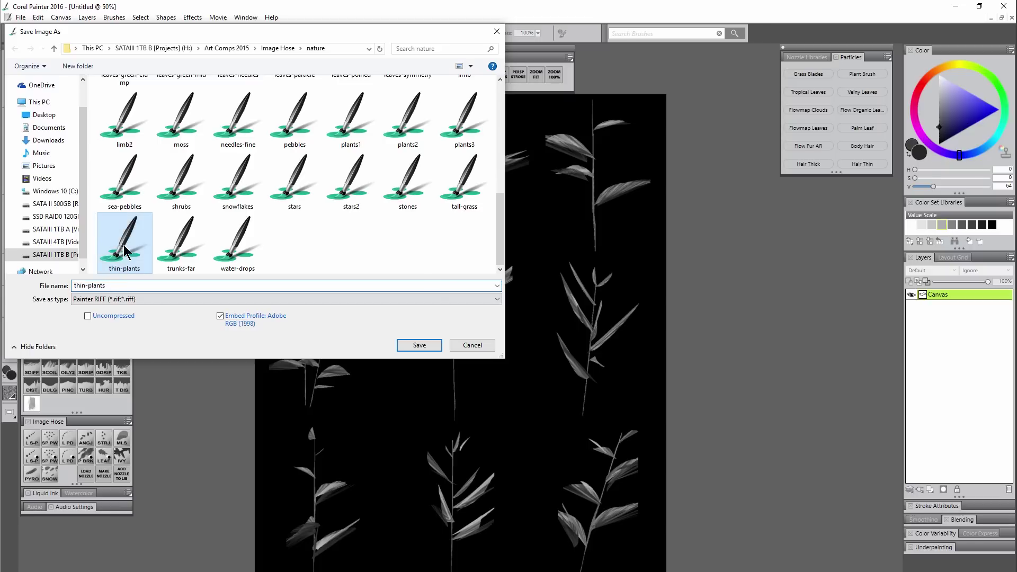
{"action": "key", "text": "Return"}
{"action": "left_click", "coordinate": [536, 323]}
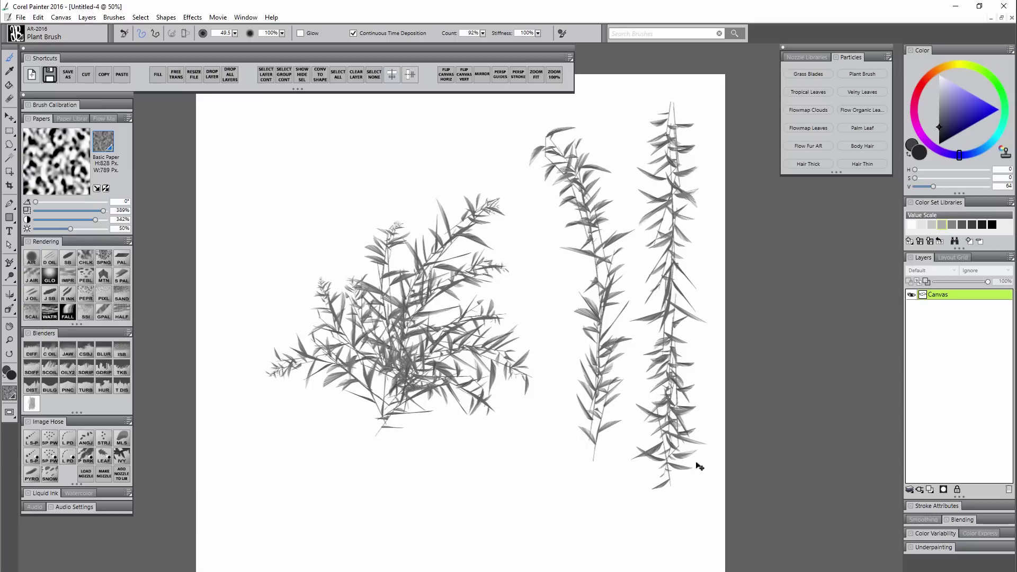
Step: Clear the Untitled-4 test canvas, choose the Linear-Size-P AR image hose brush and load thin-plants as its nozzle
{"action": "key", "text": "ctrl+a"}
{"action": "key", "text": "Delete"}
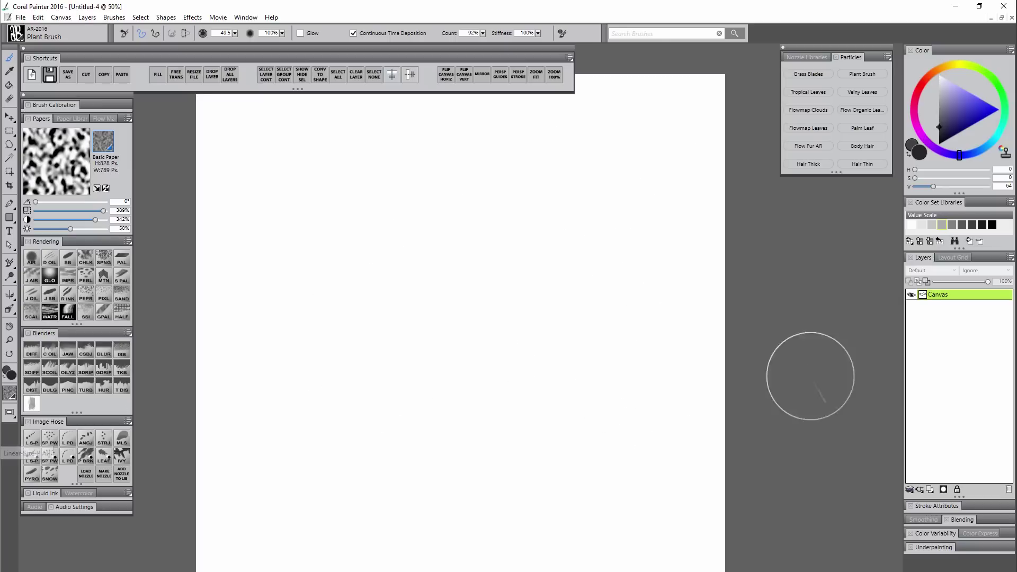
{"action": "left_click", "coordinate": [33, 442]}
{"action": "left_click", "coordinate": [86, 474]}
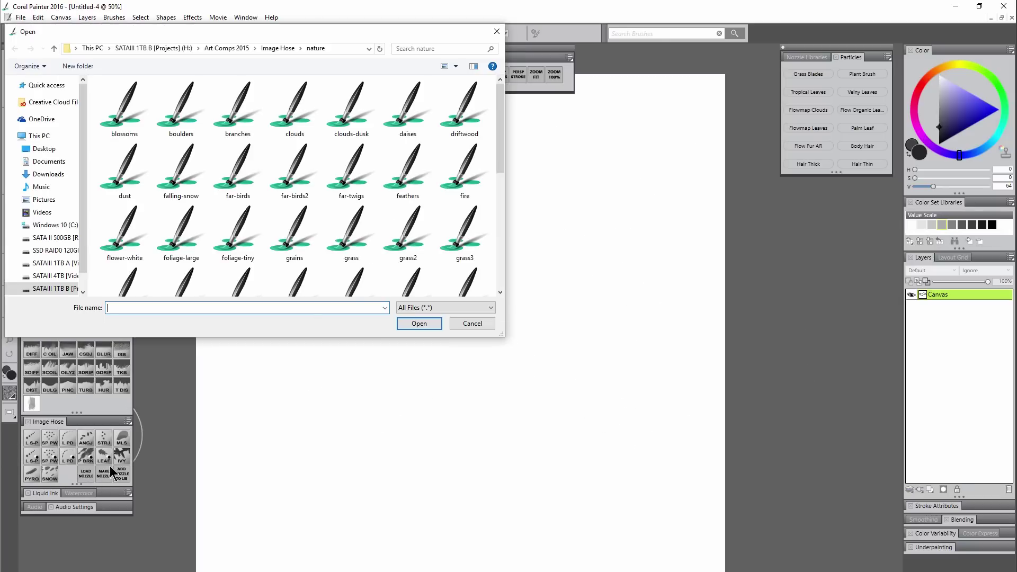
{"action": "left_click_drag", "start_coordinate": [502, 161], "coordinate": [498, 284]}
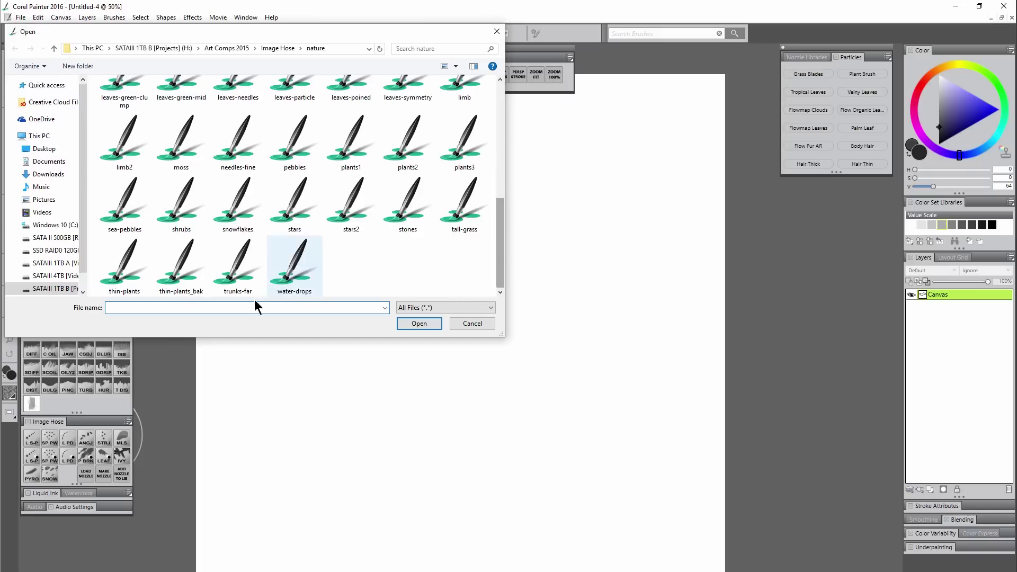
{"action": "double_click", "coordinate": [123, 277]}
Step: Try the updated nozzle and clear the canvas, then paint a wide, dense row of plants on a new layer
{"action": "mouse_move", "coordinate": [297, 302]}
{"action": "left_mouse_down"}
{"action": "mouse_move", "coordinate": [370, 302]}
{"action": "mouse_move", "coordinate": [581, 303]}
{"action": "mouse_move", "coordinate": [597, 317]}
{"action": "mouse_move", "coordinate": [591, 329]}
{"action": "mouse_move", "coordinate": [505, 356]}
{"action": "mouse_move", "coordinate": [303, 366]}
{"action": "mouse_move", "coordinate": [292, 401]}
{"action": "mouse_move", "coordinate": [458, 385]}
{"action": "mouse_move", "coordinate": [597, 348]}
{"action": "mouse_move", "coordinate": [617, 312]}
{"action": "mouse_move", "coordinate": [493, 227]}
{"action": "mouse_move", "coordinate": [306, 267]}
{"action": "mouse_move", "coordinate": [559, 179]}
{"action": "mouse_move", "coordinate": [551, 155]}
{"action": "mouse_move", "coordinate": [663, 184]}
{"action": "mouse_move", "coordinate": [642, 226]}
{"action": "mouse_move", "coordinate": [608, 243]}
{"action": "mouse_move", "coordinate": [683, 276]}
{"action": "left_mouse_up"}
{"action": "key", "text": "Delete"}
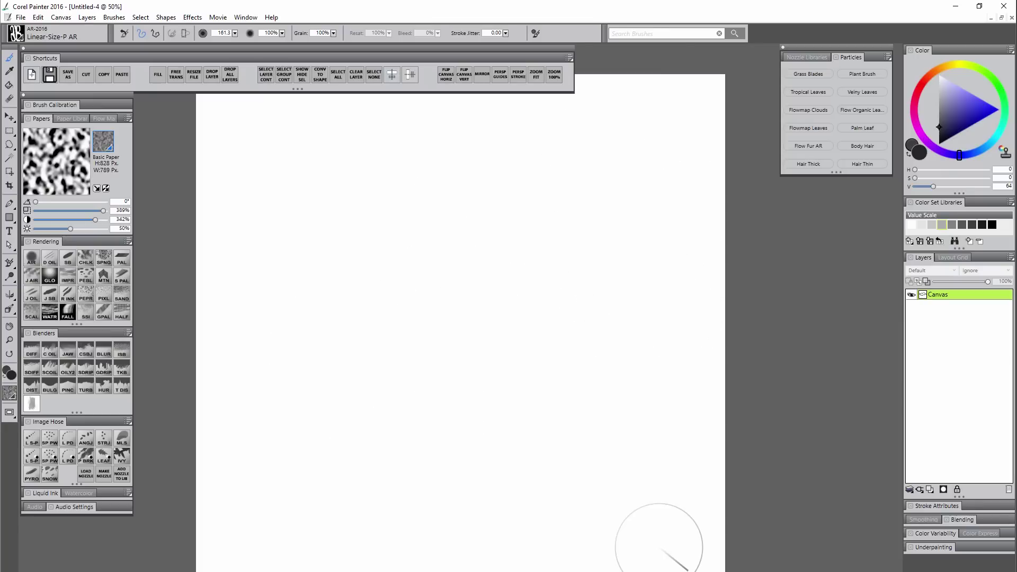
{"action": "left_click", "coordinate": [931, 490]}
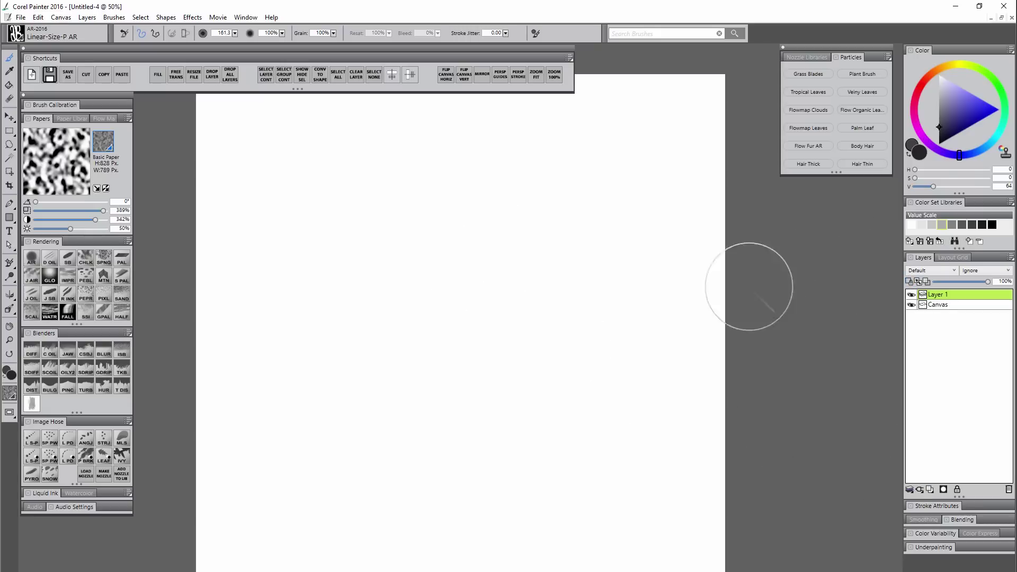
{"action": "mouse_move", "coordinate": [418, 228]}
{"action": "left_mouse_down"}
{"action": "mouse_move", "coordinate": [332, 325]}
{"action": "mouse_move", "coordinate": [578, 323]}
{"action": "mouse_move", "coordinate": [293, 373]}
{"action": "mouse_move", "coordinate": [418, 382]}
{"action": "mouse_move", "coordinate": [582, 359]}
{"action": "mouse_move", "coordinate": [673, 388]}
{"action": "left_mouse_up"}
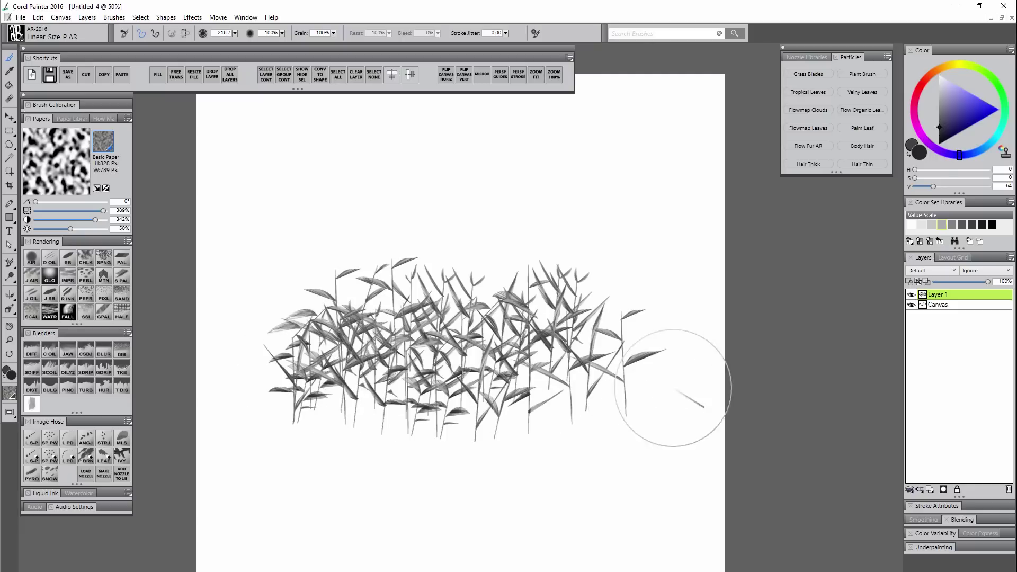
Step: Select the content of Layer 1 and hide the selection marquee
{"action": "right_click", "coordinate": [936, 294]}
{"action": "left_click", "coordinate": [874, 368]}
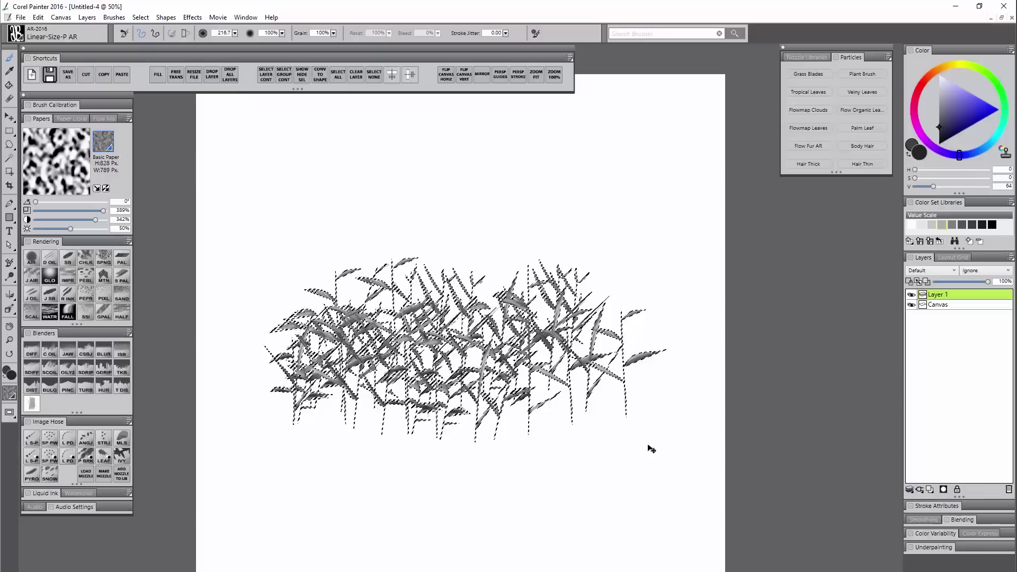
{"action": "key", "text": "ctrl+d"}
Step: Add a new layer above Layer 1 and set its composite method to Multiply
{"action": "left_click", "coordinate": [930, 488]}
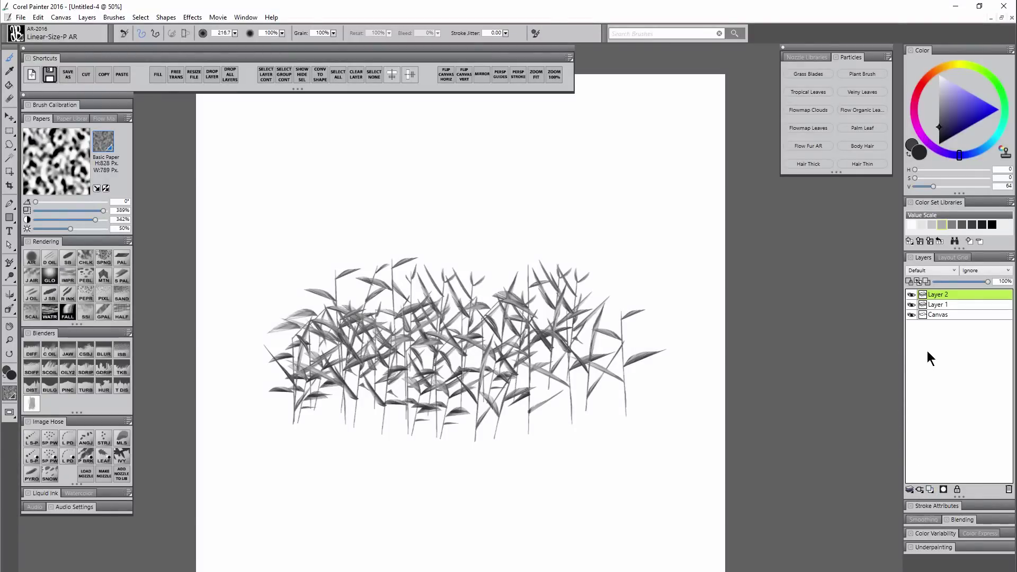
{"action": "left_click", "coordinate": [923, 270]}
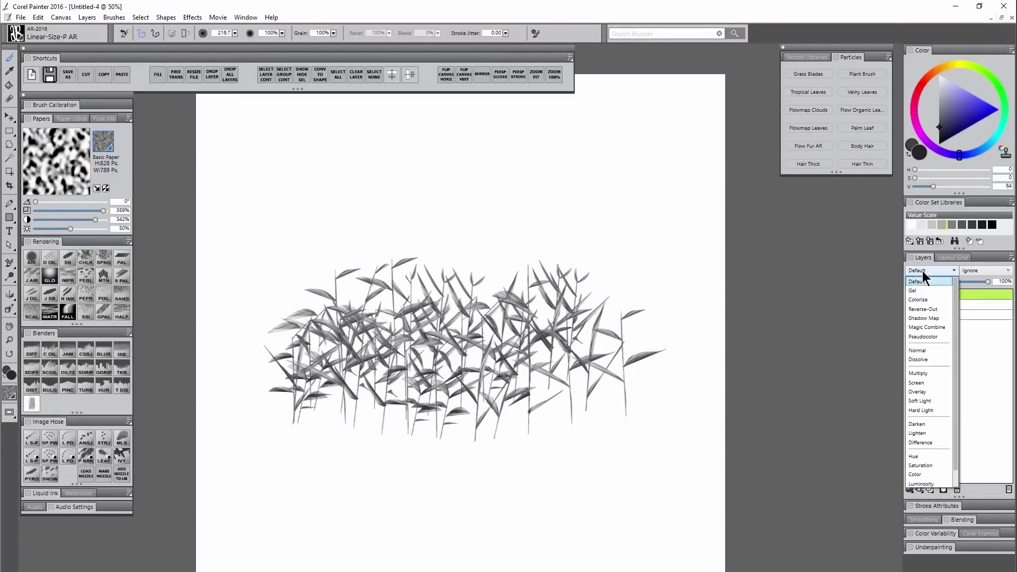
{"action": "left_click", "coordinate": [918, 373]}
Step: Tint the plants on the Multiply layer with a large Digital Airbrush CC, using dark green and orange-brown
{"action": "left_click_drag", "start_coordinate": [994, 82], "coordinate": [985, 72]}
{"action": "left_click", "coordinate": [968, 126]}
{"action": "left_click", "coordinate": [909, 155]}
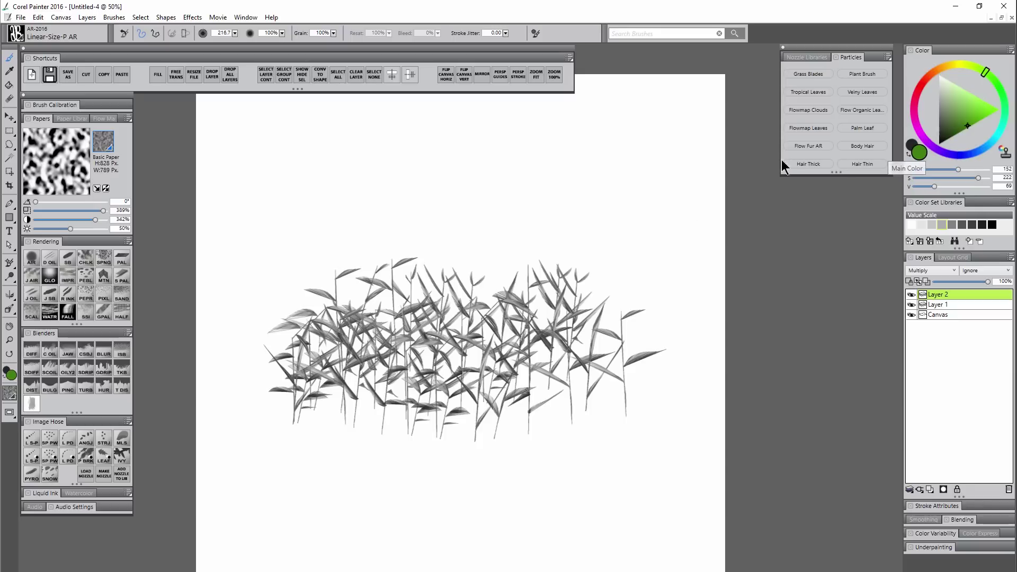
{"action": "left_click", "coordinate": [31, 260]}
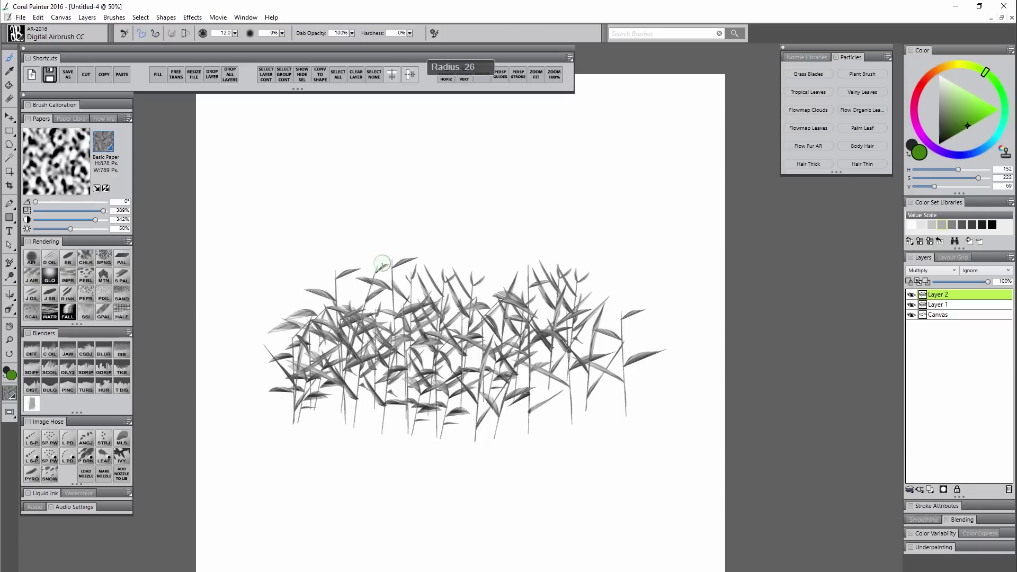
{"action": "mouse_move", "coordinate": [329, 307]}
{"action": "left_mouse_down"}
{"action": "mouse_move", "coordinate": [466, 284]}
{"action": "mouse_move", "coordinate": [268, 374]}
{"action": "mouse_move", "coordinate": [522, 409]}
{"action": "mouse_move", "coordinate": [540, 427]}
{"action": "mouse_move", "coordinate": [664, 312]}
{"action": "mouse_move", "coordinate": [301, 304]}
{"action": "mouse_move", "coordinate": [536, 392]}
{"action": "left_mouse_up"}
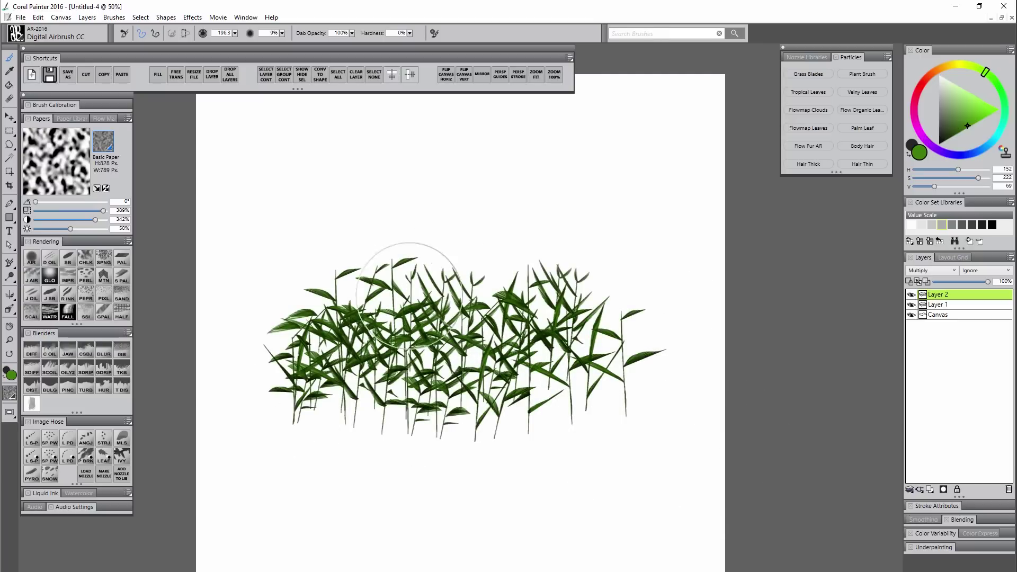
{"action": "left_click", "coordinate": [942, 68]}
{"action": "mouse_move", "coordinate": [649, 256]}
{"action": "left_mouse_down"}
{"action": "mouse_move", "coordinate": [535, 283]}
{"action": "mouse_move", "coordinate": [535, 370]}
{"action": "mouse_move", "coordinate": [444, 334]}
{"action": "mouse_move", "coordinate": [408, 289]}
{"action": "mouse_move", "coordinate": [427, 427]}
{"action": "left_mouse_up"}
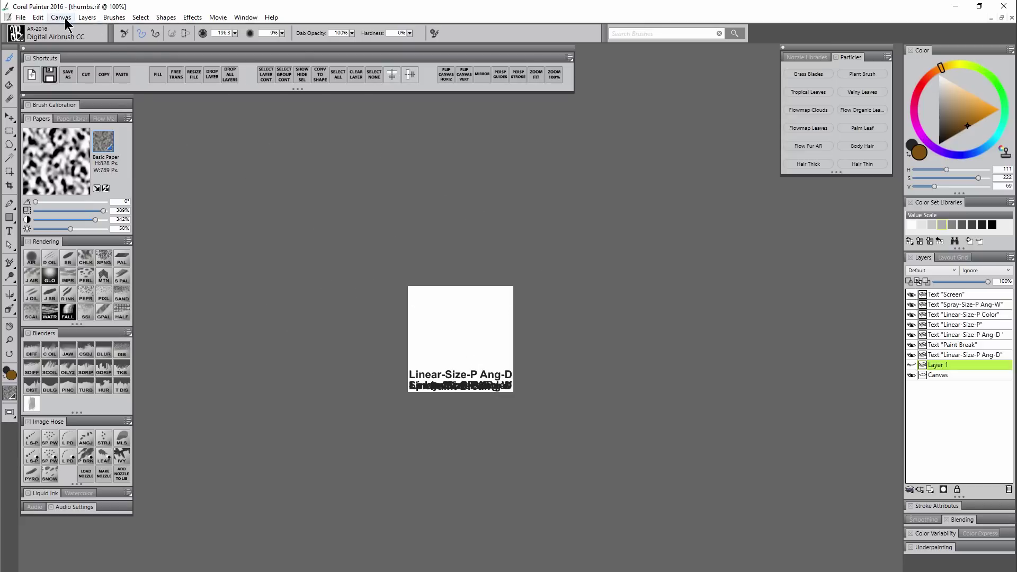
Step: Check the width, height and resolution of the thumbs document in its resize settings
{"action": "left_click", "coordinate": [61, 17]}
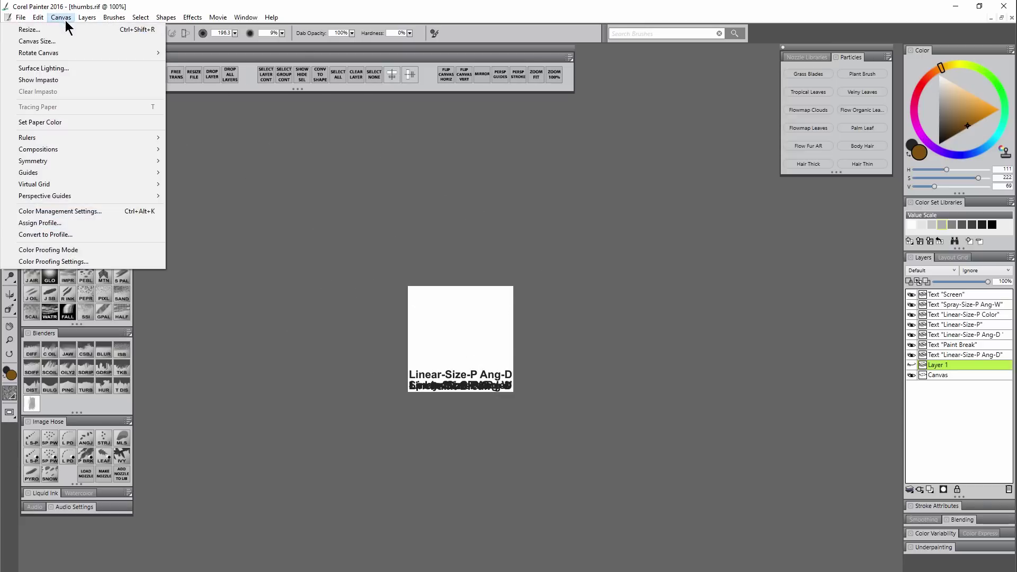
{"action": "left_click", "coordinate": [62, 30]}
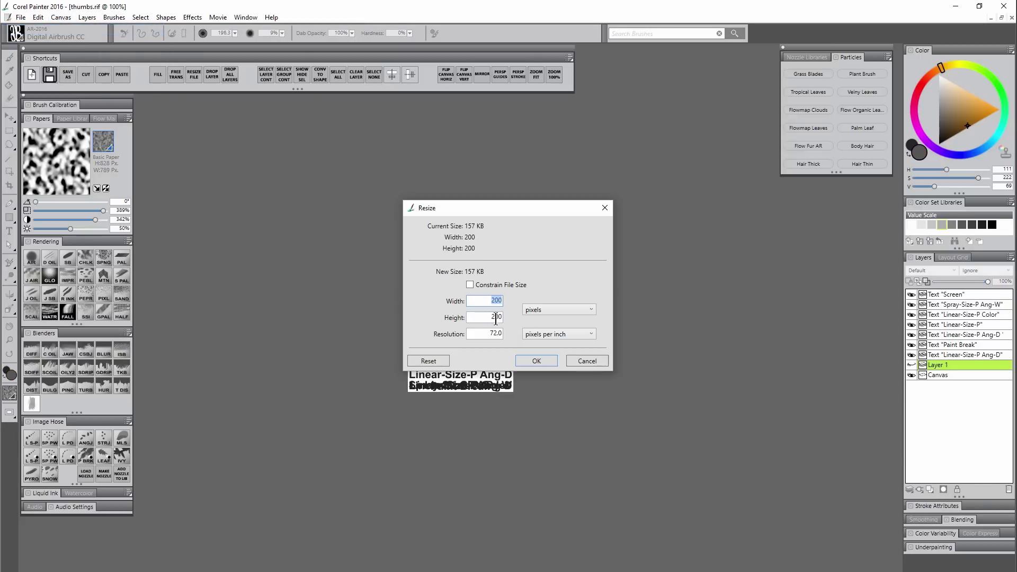
{"action": "left_click", "coordinate": [548, 364]}
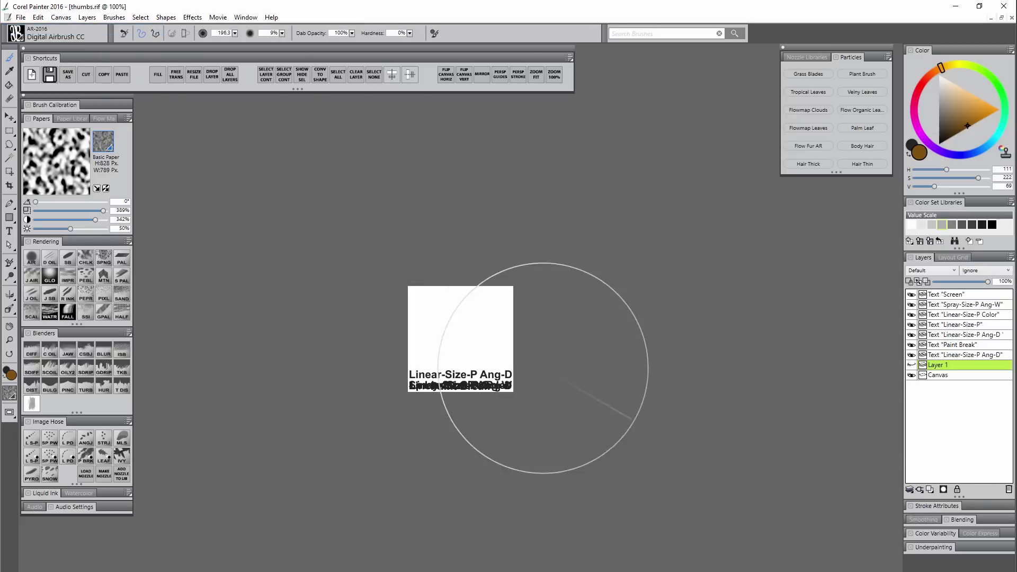
Step: Hide all text label layers in the thumbs document except Linear-Size-P
{"action": "left_click", "coordinate": [912, 315]}
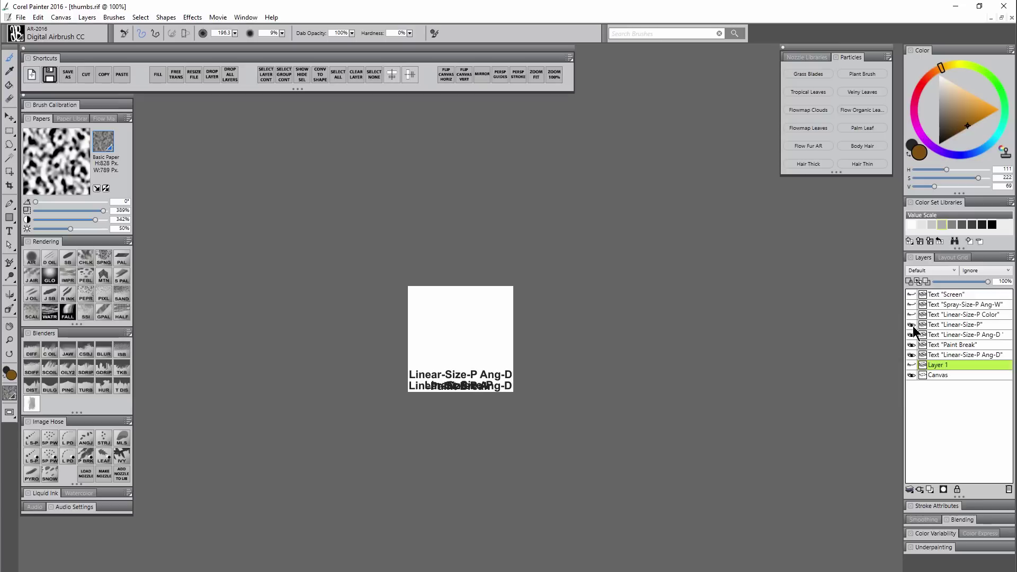
{"action": "left_click", "coordinate": [912, 335]}
{"action": "left_click", "coordinate": [911, 345]}
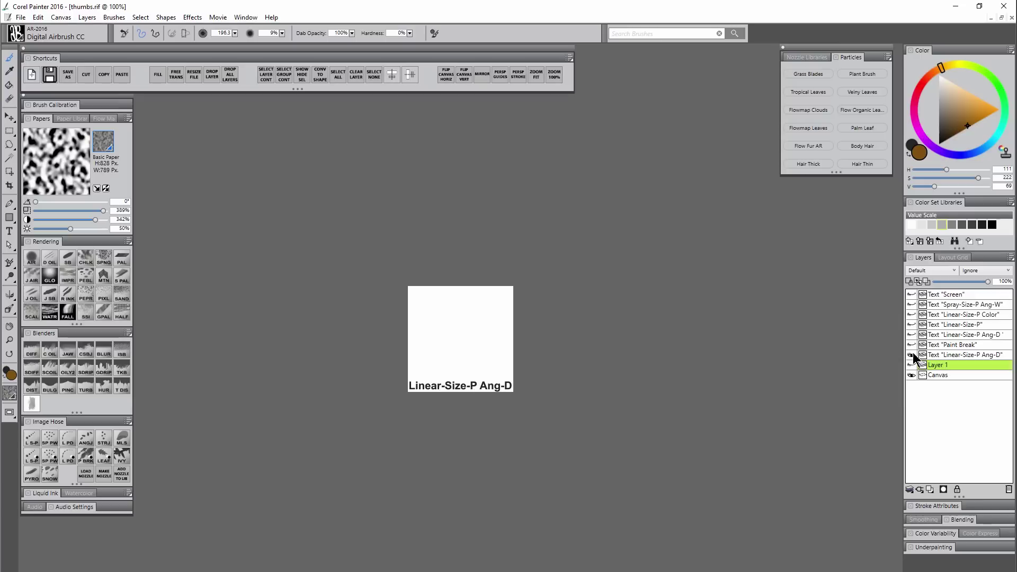
{"action": "left_click", "coordinate": [912, 355]}
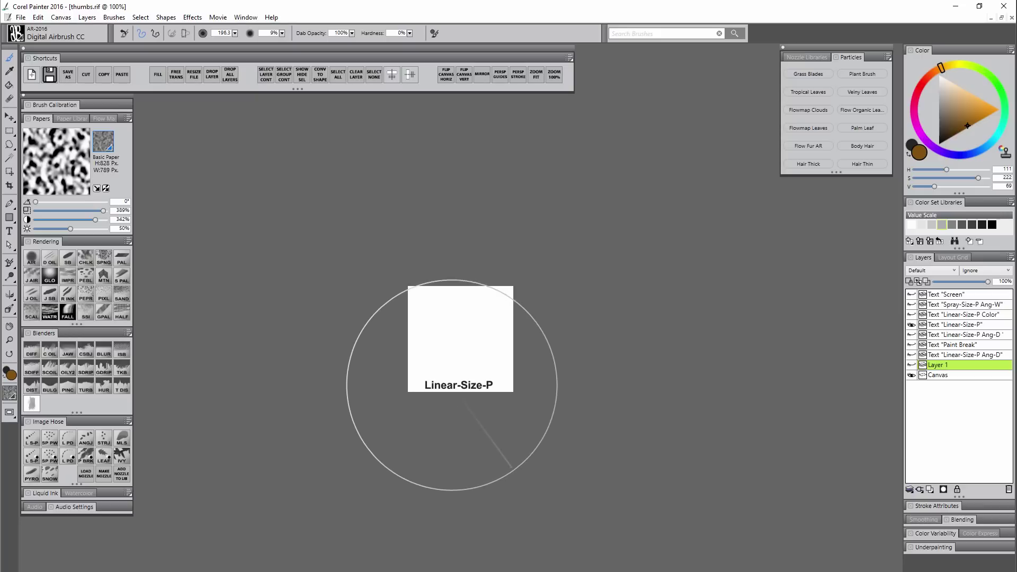
Step: Bring up the enlarged nozzle library, then paint several thin plants above the Linear-Size-P label on Layer 1 with Linear-Size-P AR
{"action": "left_click", "coordinate": [807, 57]}
{"action": "left_click_drag", "start_coordinate": [838, 173], "coordinate": [830, 282]}
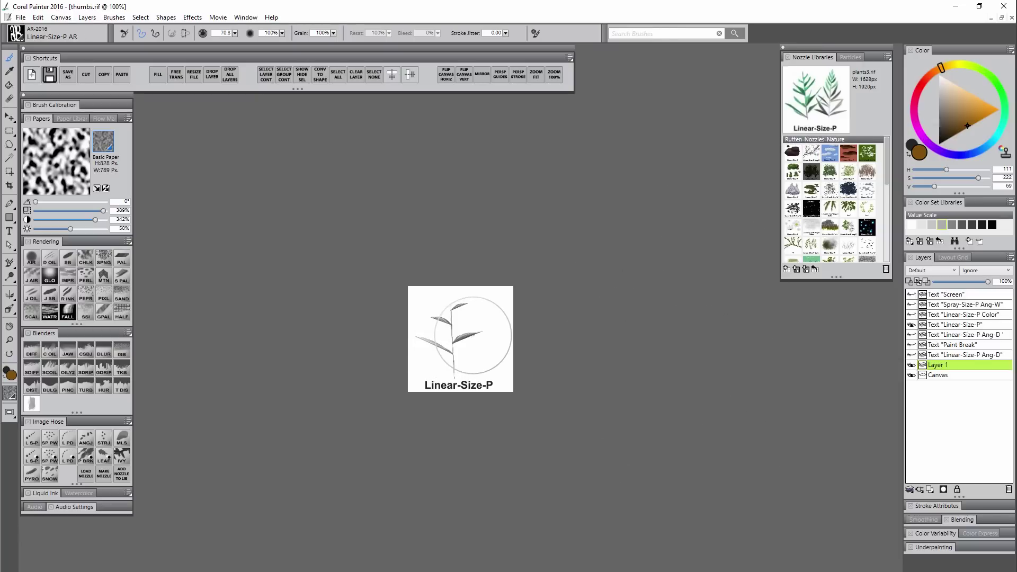
{"action": "mouse_move", "coordinate": [473, 334]}
{"action": "left_mouse_down"}
{"action": "mouse_move", "coordinate": [461, 323]}
{"action": "mouse_move", "coordinate": [443, 329]}
{"action": "mouse_move", "coordinate": [488, 332]}
{"action": "left_mouse_up"}
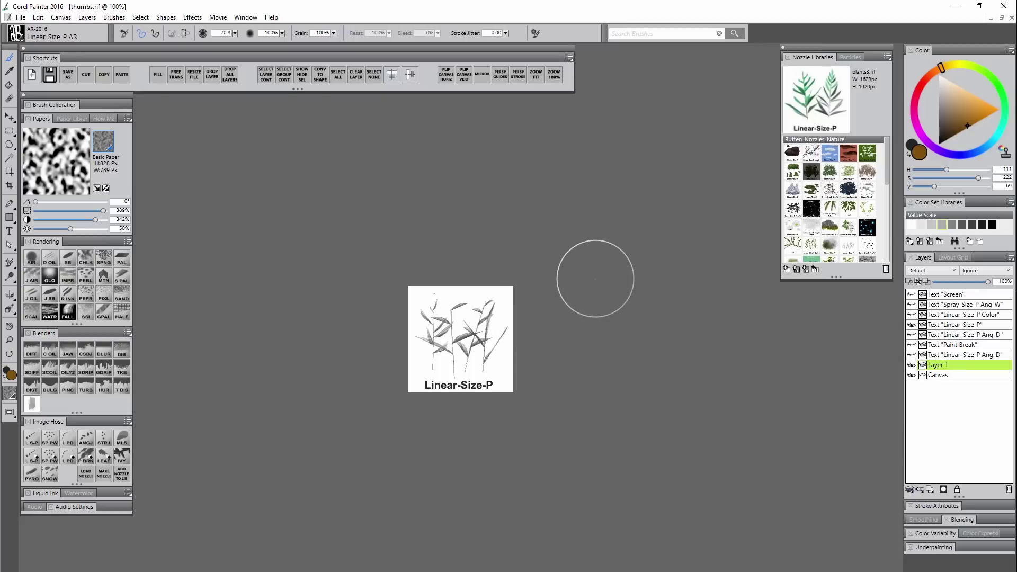
Step: Select the content of Layer 1, then tint the left-hand plants light green on a new Multiply layer with the Digital Airbrush CC
{"action": "right_click", "coordinate": [930, 401]}
{"action": "left_click", "coordinate": [895, 438]}
{"action": "left_click", "coordinate": [931, 489]}
{"action": "left_click", "coordinate": [934, 270]}
{"action": "left_click", "coordinate": [930, 357]}
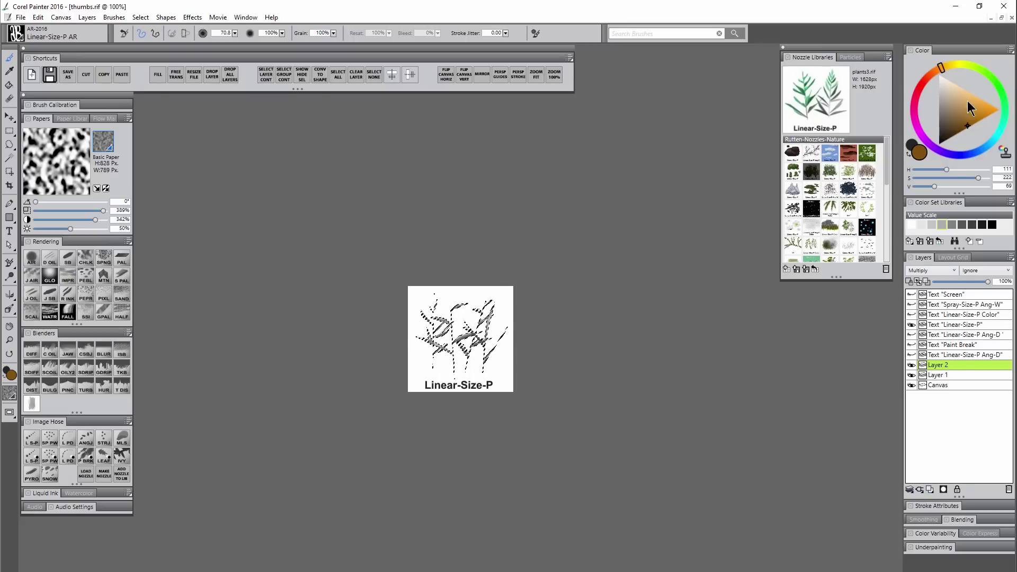
{"action": "left_click", "coordinate": [976, 68]}
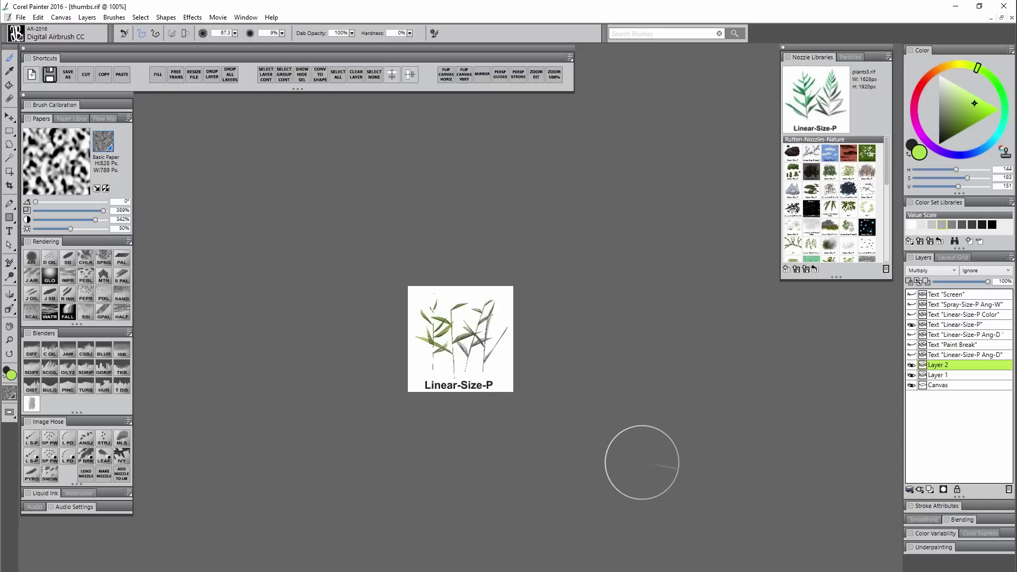
Step: Save the thumbnail as the JPEG thin-plants in the assets > thumbs > nature folder at Excellent quality, and close the document
{"action": "left_click", "coordinate": [68, 74]}
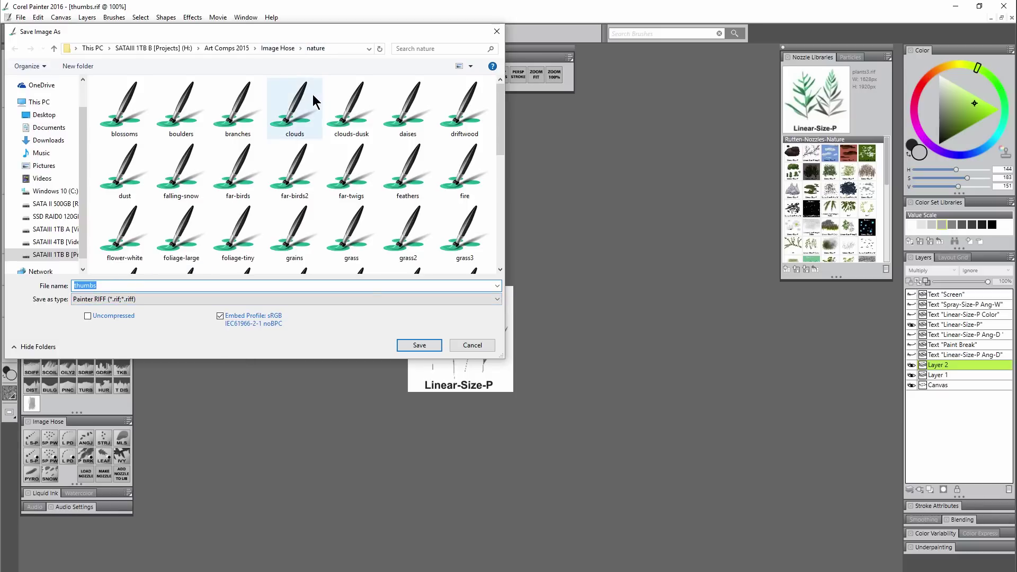
{"action": "left_click", "coordinate": [282, 48]}
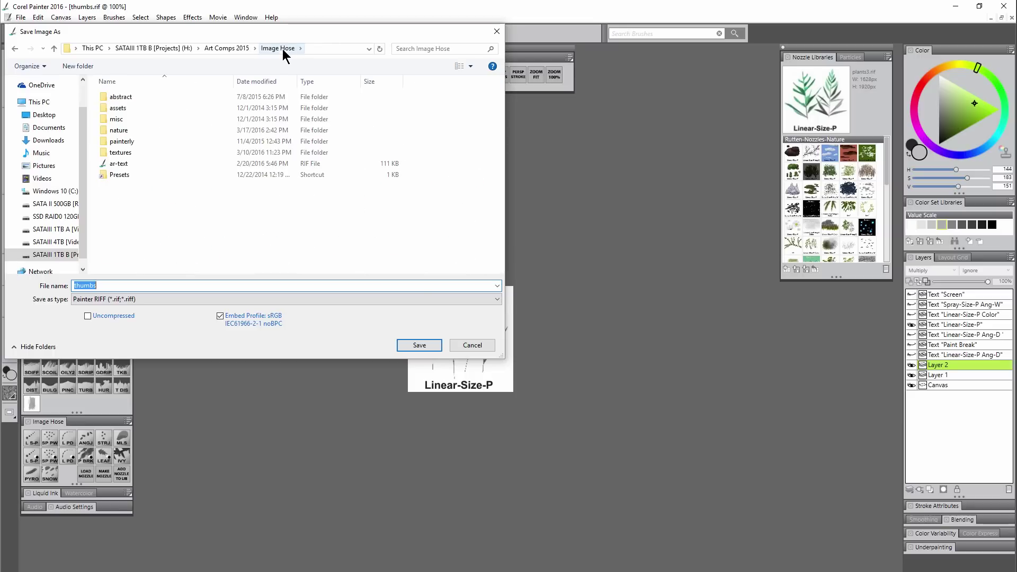
{"action": "double_click", "coordinate": [127, 164]}
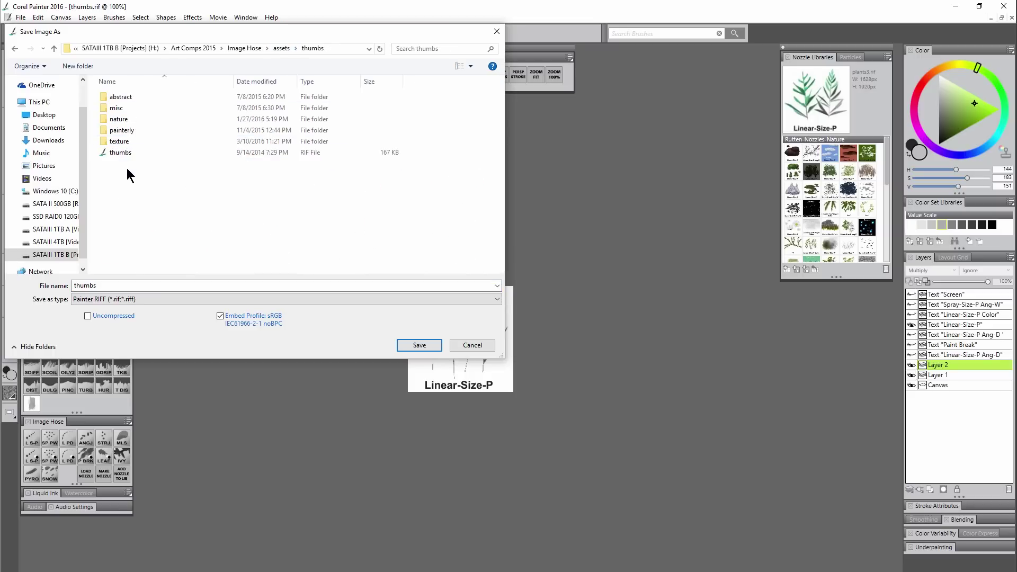
{"action": "double_click", "coordinate": [118, 121]}
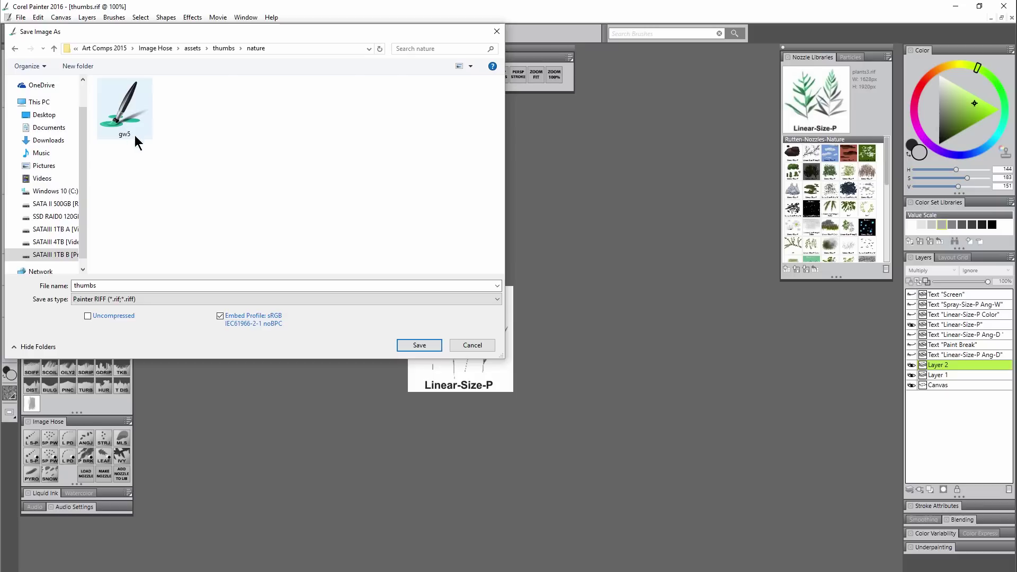
{"action": "left_click", "coordinate": [163, 300]}
{"action": "left_click", "coordinate": [142, 341]}
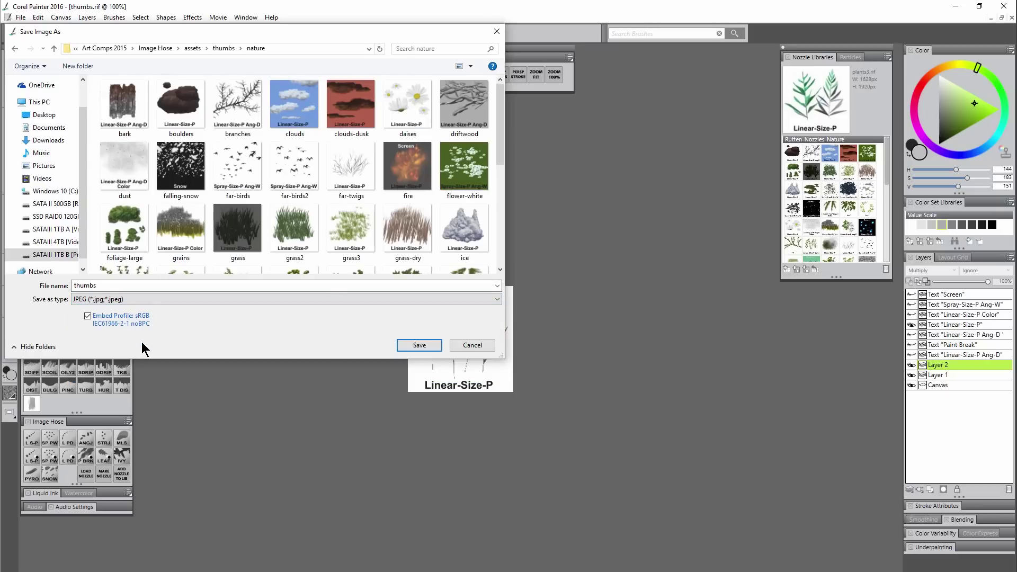
{"action": "double_click", "coordinate": [114, 286]}
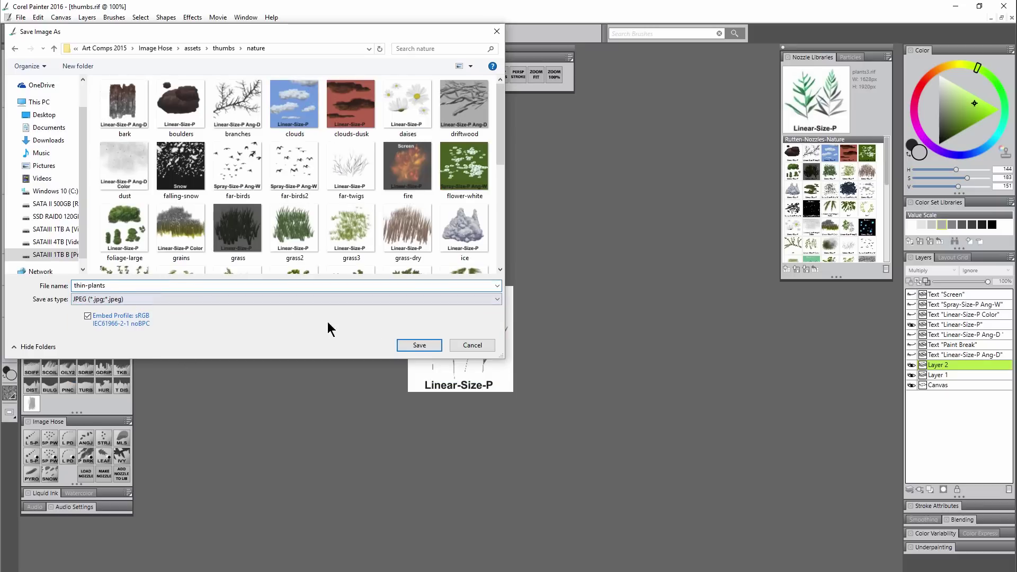
{"action": "left_click", "coordinate": [420, 345]}
{"action": "left_click", "coordinate": [558, 364]}
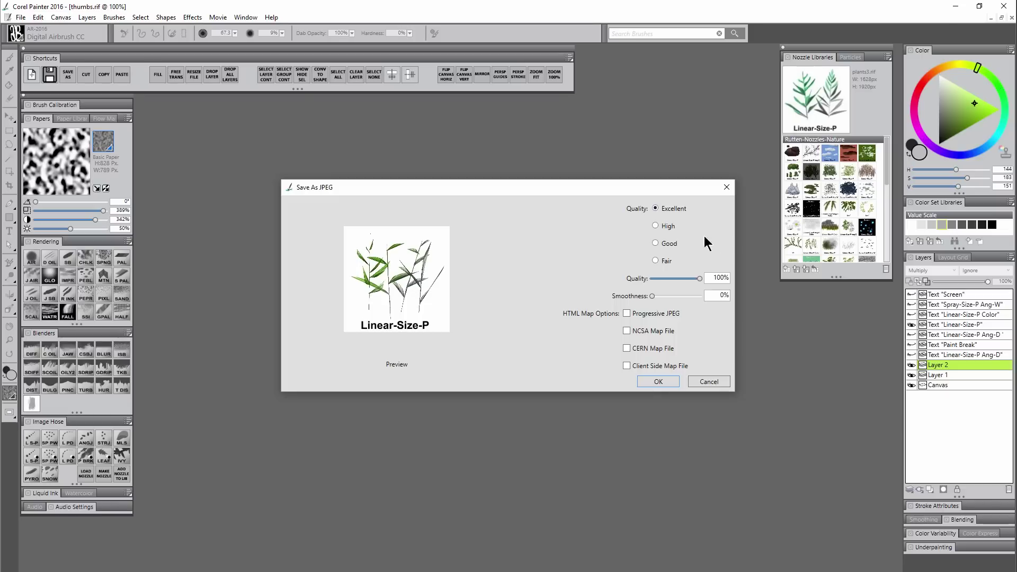
{"action": "left_click", "coordinate": [659, 381]}
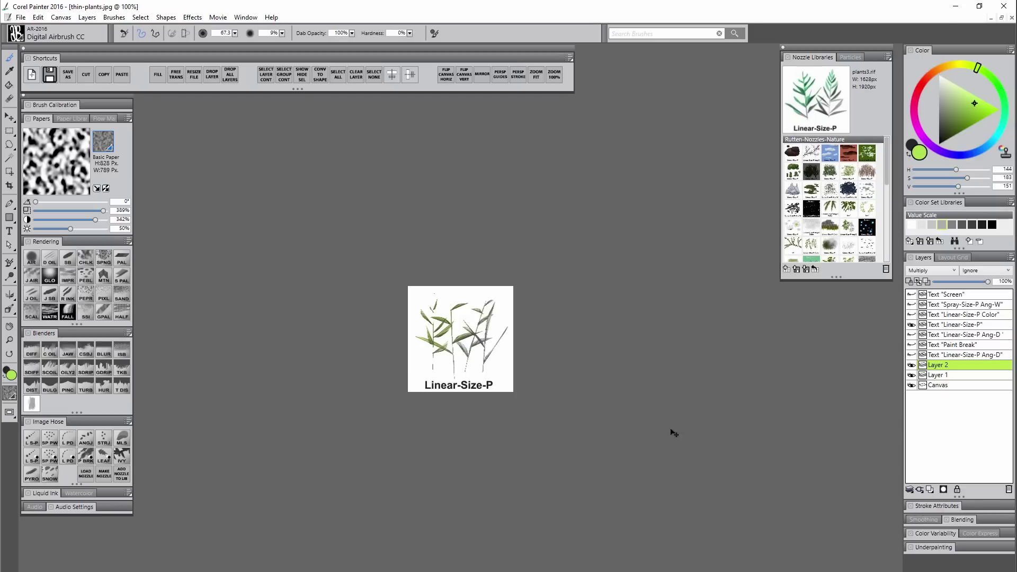
{"action": "key", "text": "ctrl+w"}
Step: Load the thin-plants nozzle from the Image Hose nature folder and add it to the nozzle library as thin-plants.rif
{"action": "left_click_drag", "start_coordinate": [836, 277], "coordinate": [835, 378]}
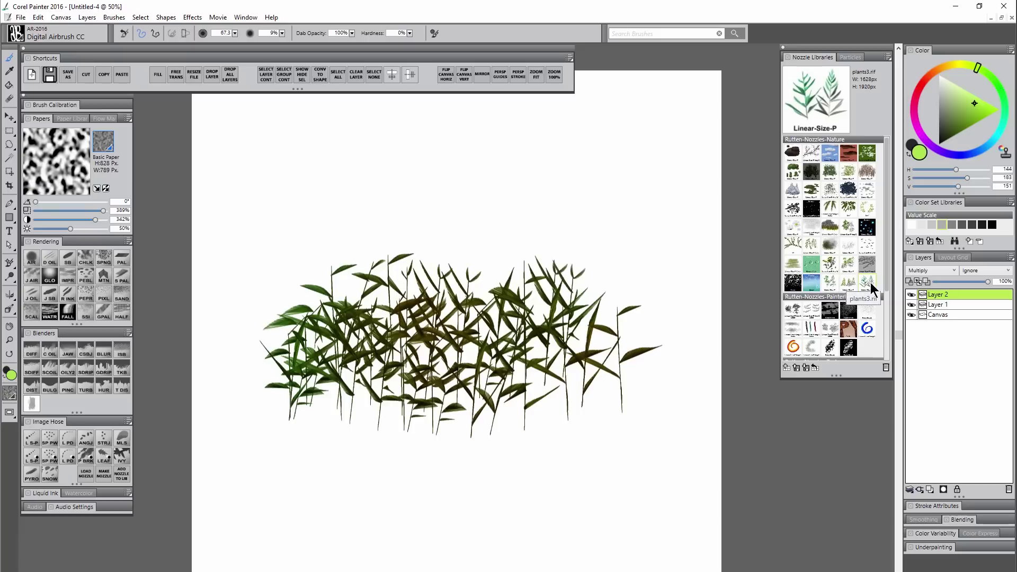
{"action": "left_click", "coordinate": [86, 475]}
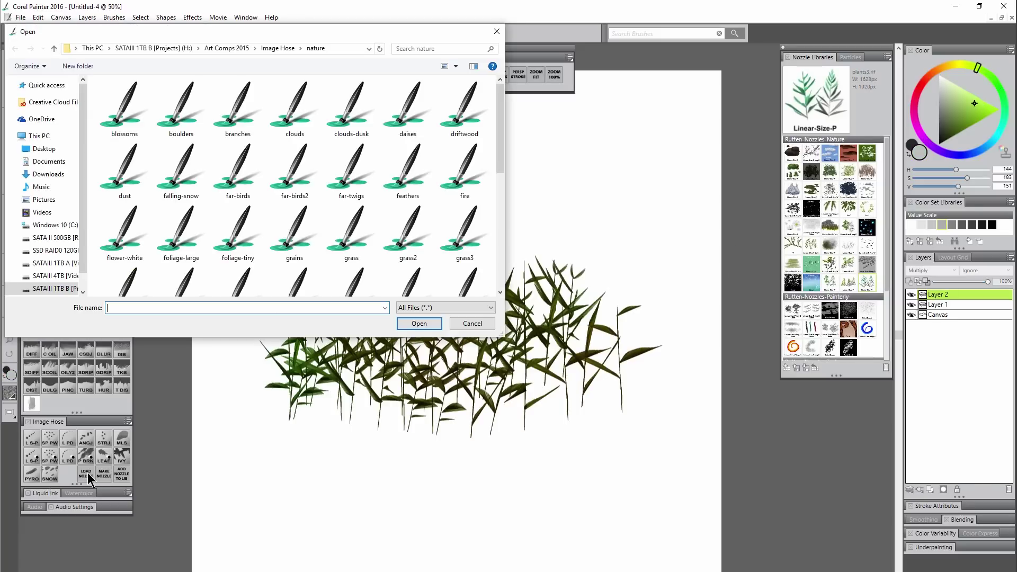
{"action": "scroll", "coordinate": [175, 286], "scroll_direction": "down", "scroll_amount": 5}
{"action": "left_click", "coordinate": [139, 281]}
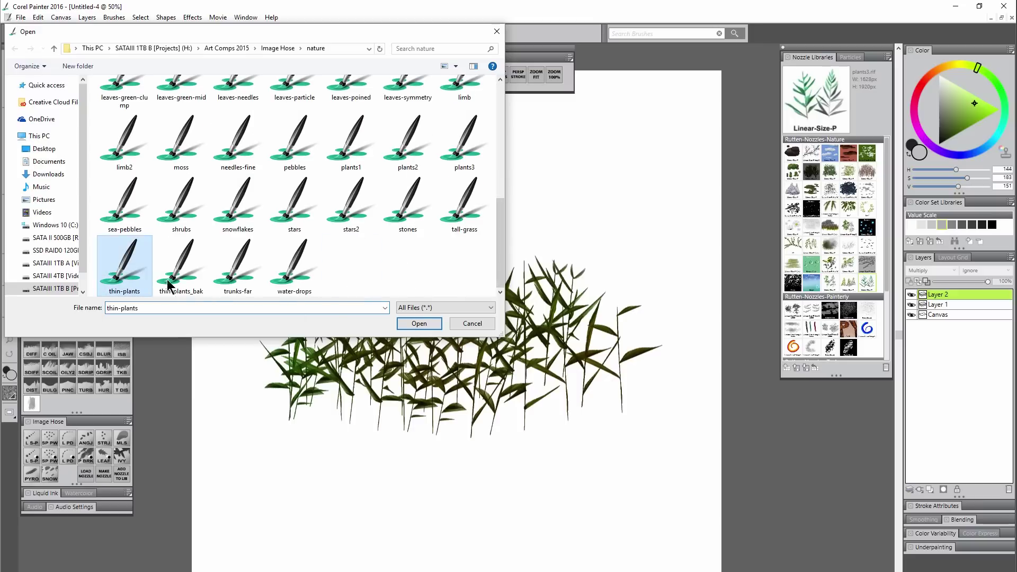
{"action": "left_click", "coordinate": [414, 324]}
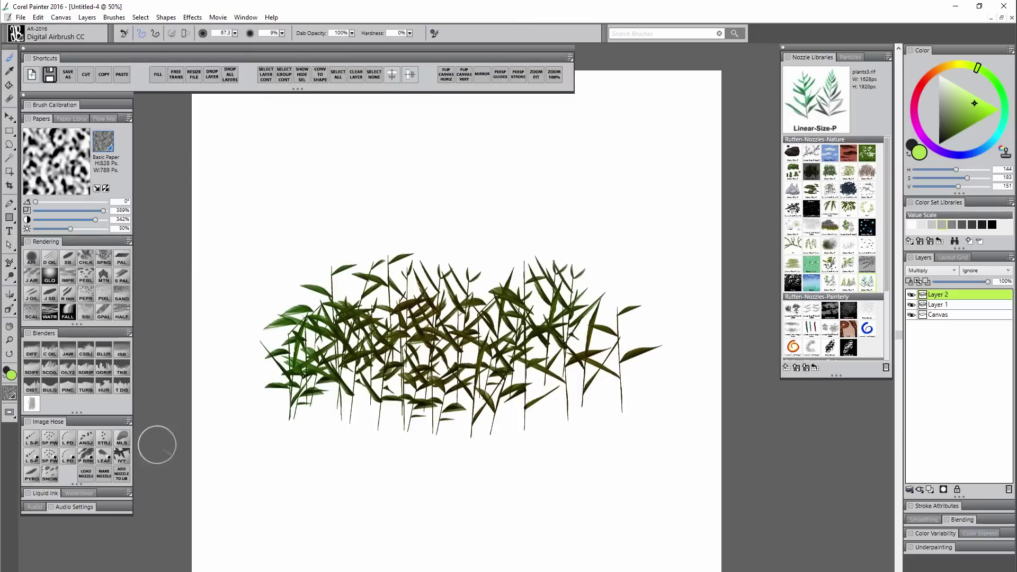
{"action": "left_click", "coordinate": [121, 478]}
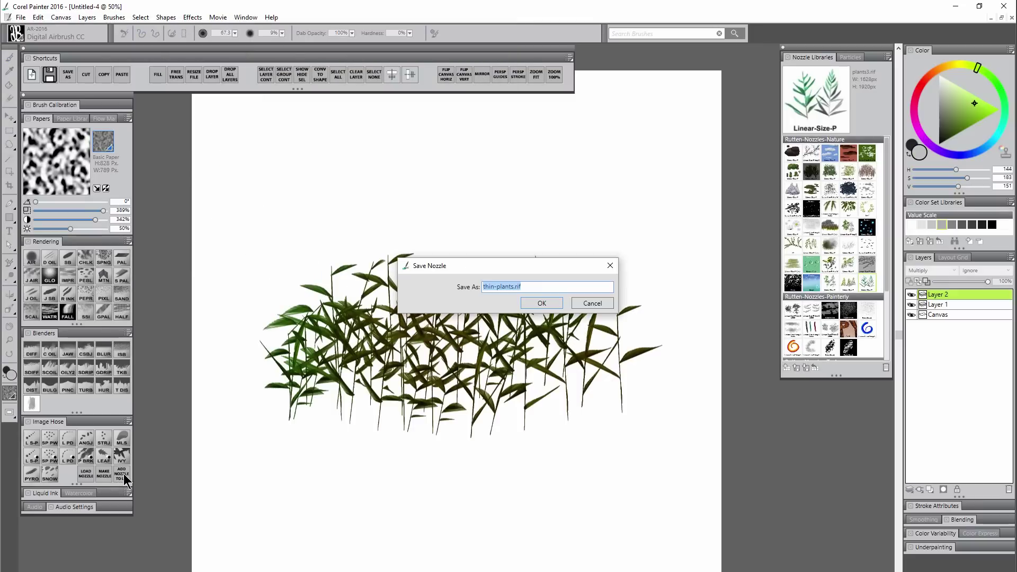
{"action": "left_click", "coordinate": [541, 303]}
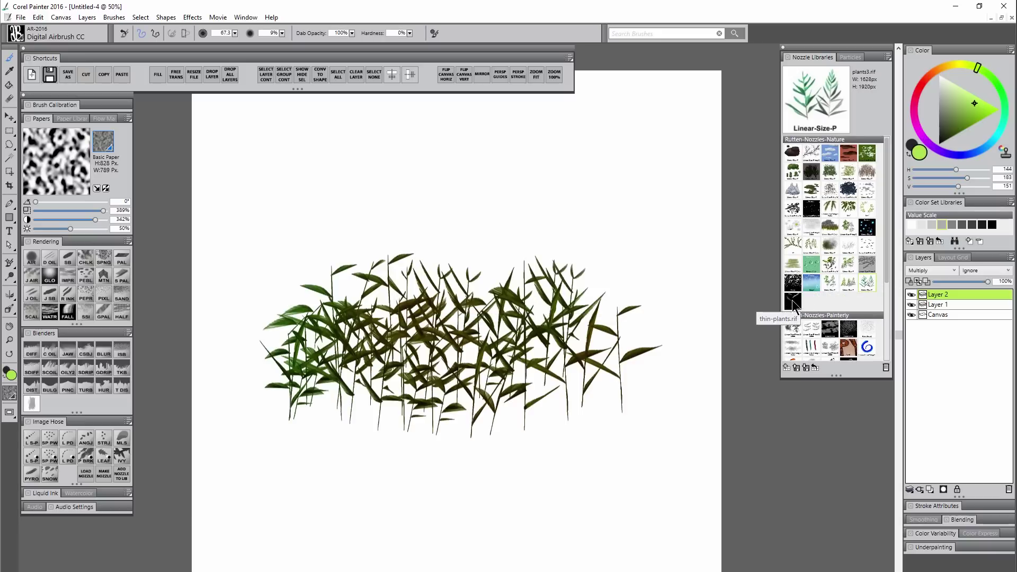
Step: Set the thin-plants JPEG from the thumbs > nature folder as the custom icon of the thin-plants.rif nozzle
{"action": "right_click", "coordinate": [793, 302]}
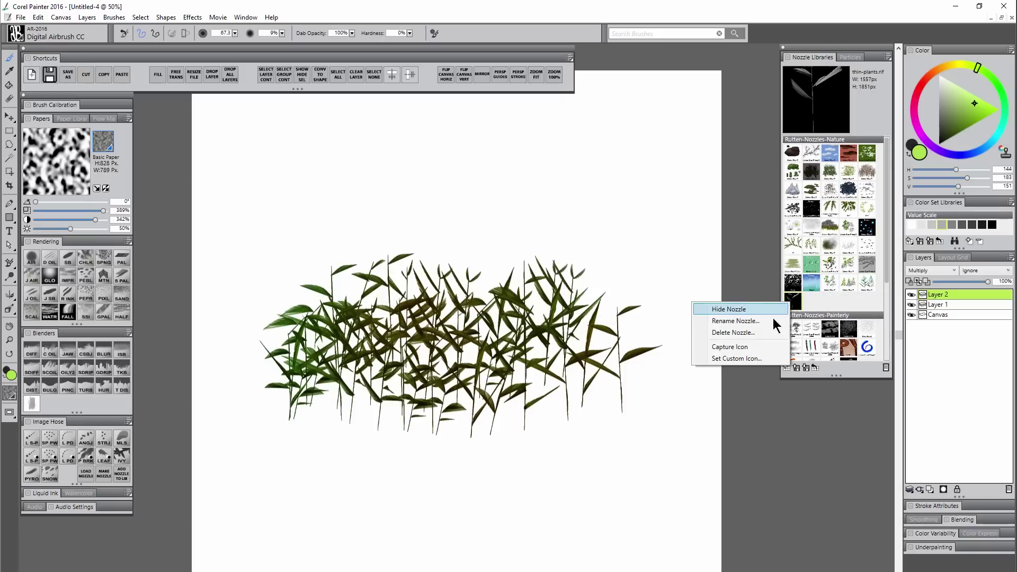
{"action": "left_click", "coordinate": [748, 359]}
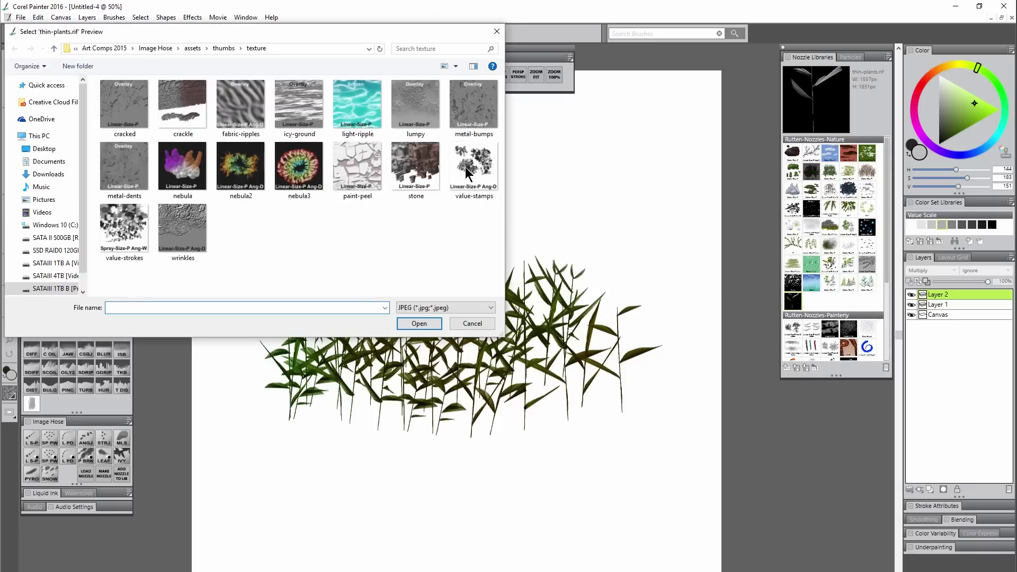
{"action": "left_click", "coordinate": [224, 49]}
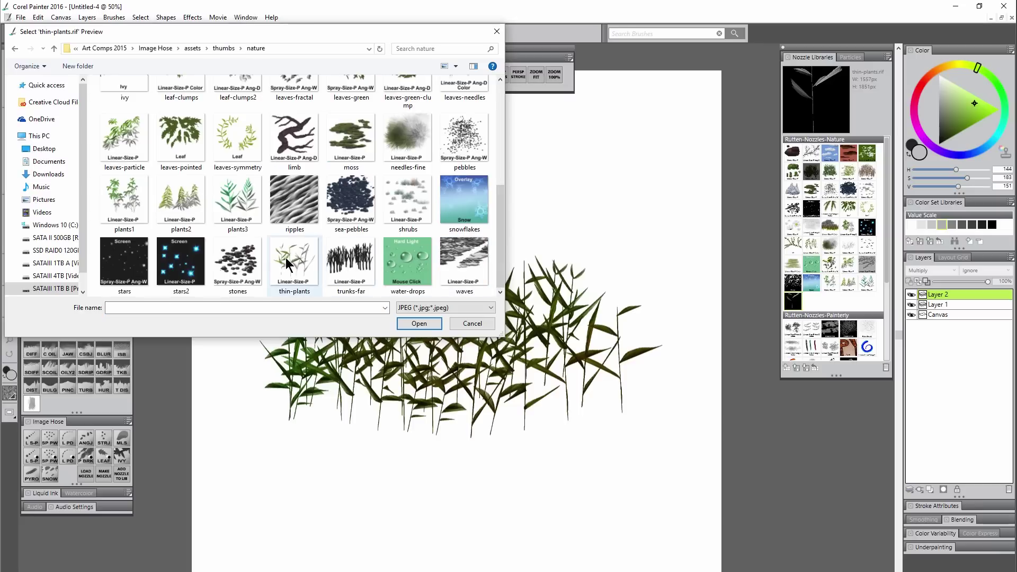
{"action": "left_click", "coordinate": [287, 263]}
{"action": "left_click", "coordinate": [423, 324]}
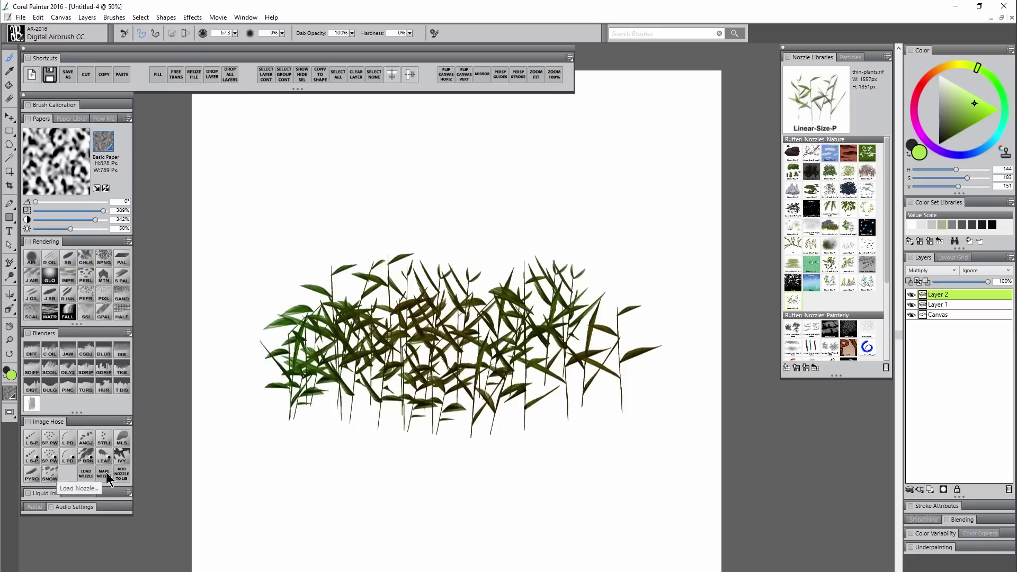
{"action": "left_click", "coordinate": [887, 57]}
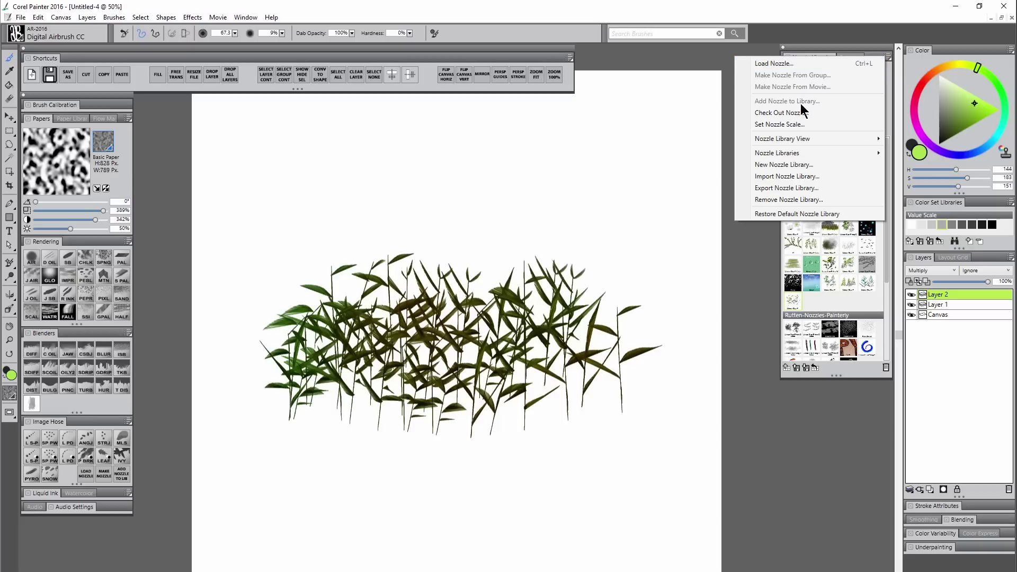
{"action": "left_click", "coordinate": [855, 48]}
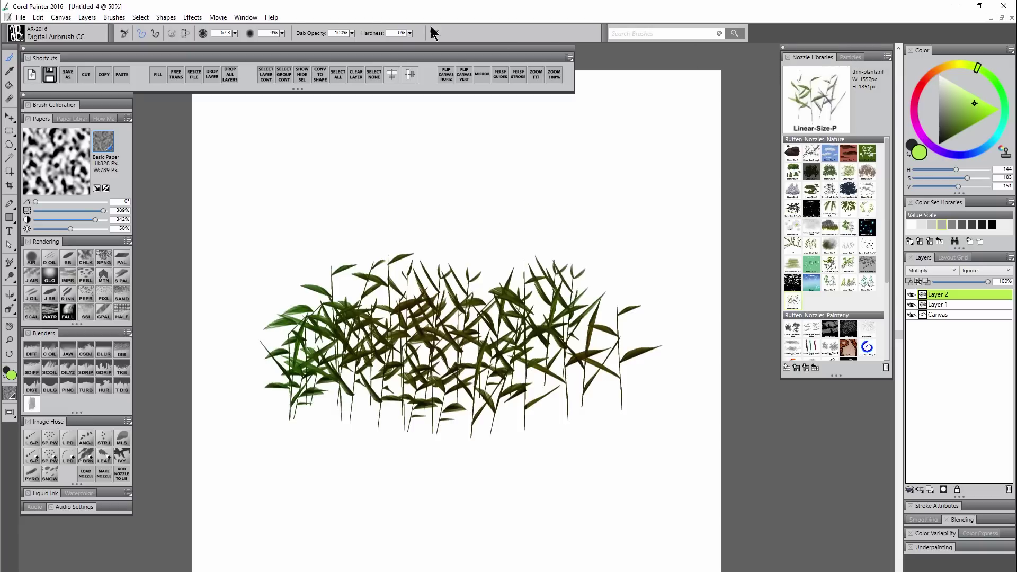
{"action": "left_click", "coordinate": [246, 17]}
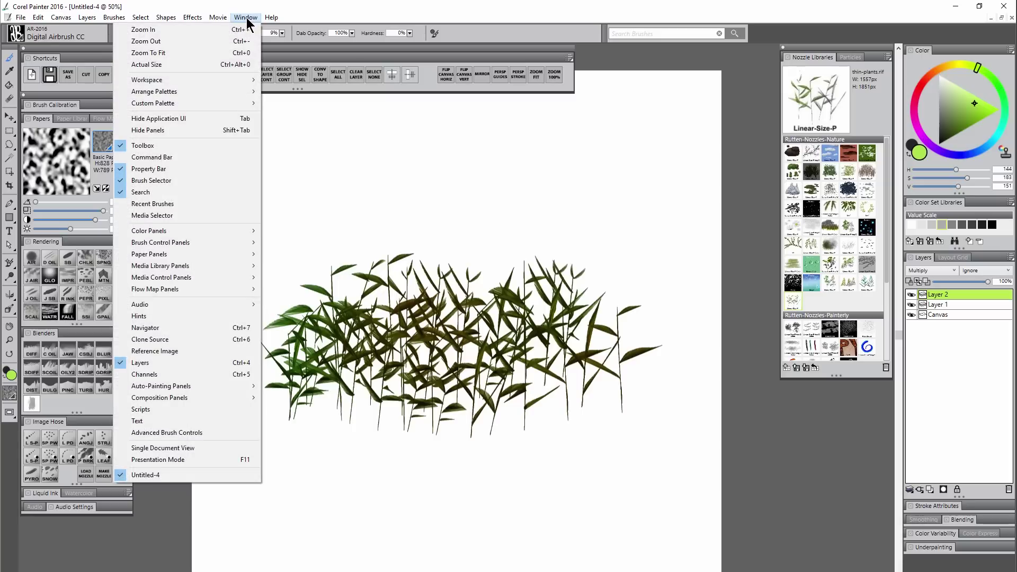
{"action": "mouse_move", "coordinate": [205, 267]}
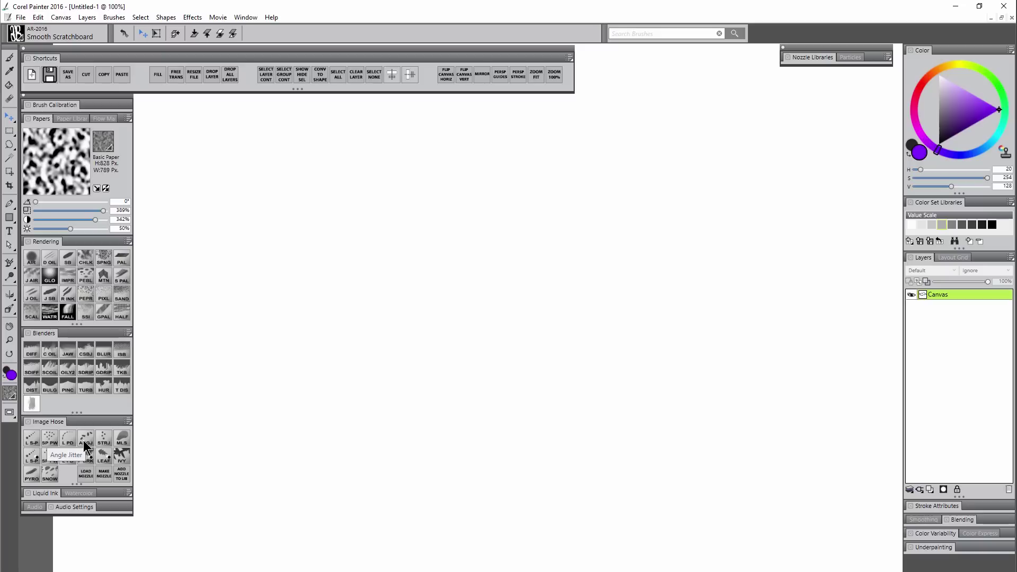
Step: Paint two branching ivy vines on the blank canvas with the Ivy Nozzle brush, with the nozzle library expanded
{"action": "left_click", "coordinate": [122, 459]}
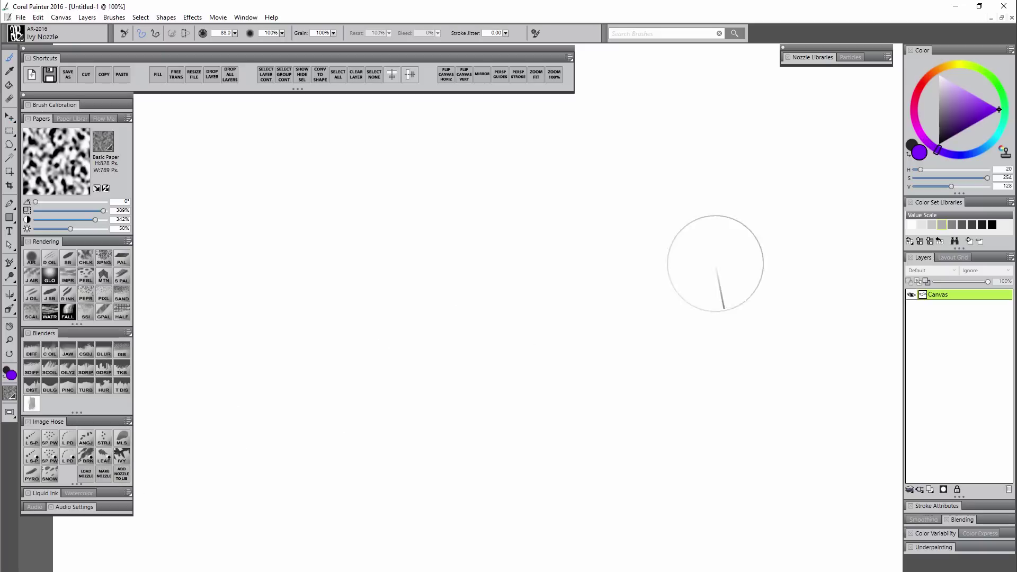
{"action": "left_click", "coordinate": [823, 57]}
{"action": "left_click_drag", "start_coordinate": [833, 164], "coordinate": [830, 393]}
{"action": "mouse_move", "coordinate": [352, 477]}
{"action": "left_mouse_down"}
{"action": "mouse_move", "coordinate": [432, 336]}
{"action": "mouse_move", "coordinate": [371, 189]}
{"action": "mouse_move", "coordinate": [342, 193]}
{"action": "left_mouse_up"}
{"action": "left_click_drag", "start_coordinate": [431, 309], "coordinate": [563, 259]}
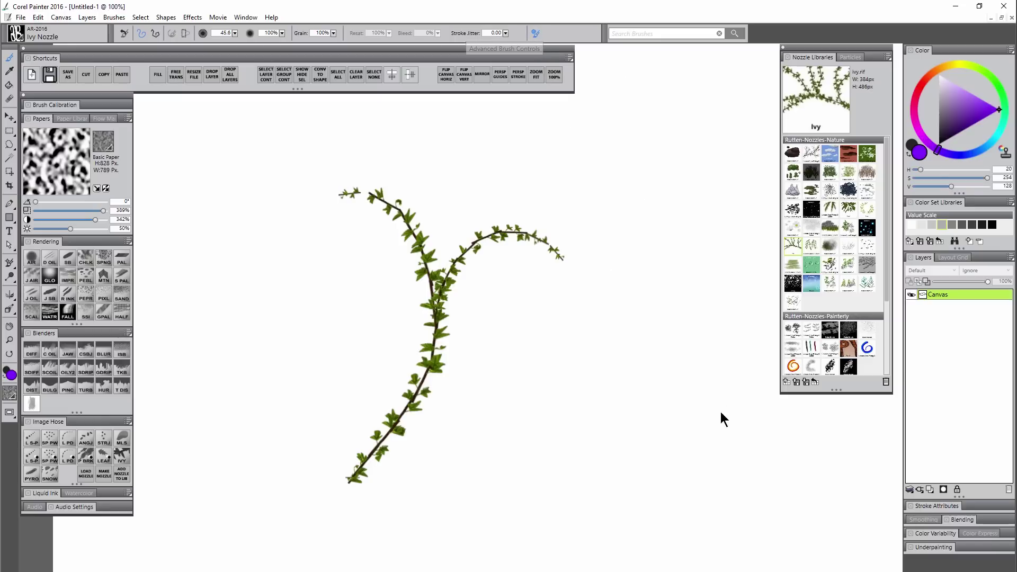
Step: Place the advanced brush controls beside the nozzle library, show the Spacing settings and paint a long test vine at 200% spacing
{"action": "left_click_drag", "start_coordinate": [942, 47], "coordinate": [725, 62]}
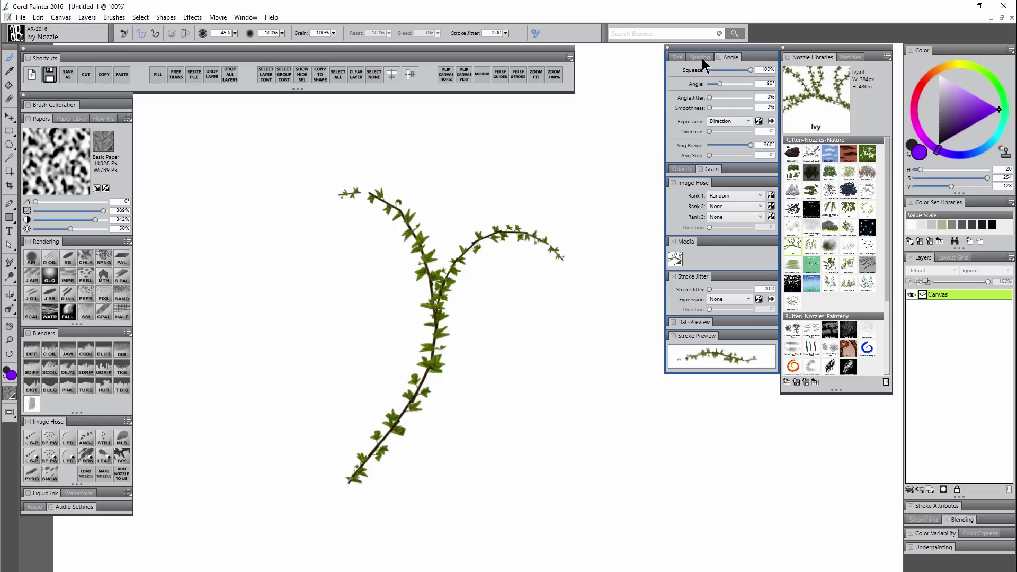
{"action": "left_click", "coordinate": [705, 58]}
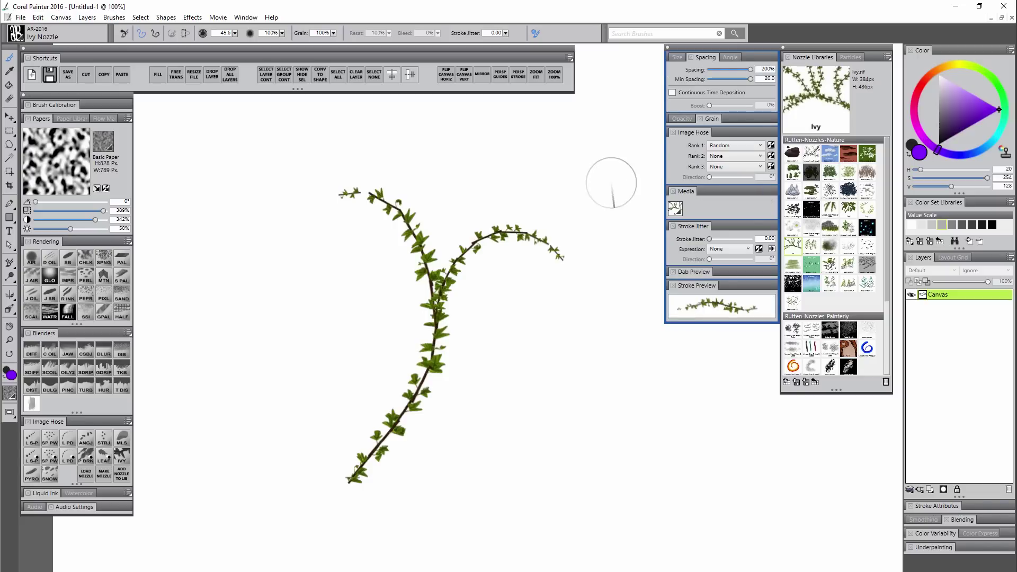
{"action": "mouse_move", "coordinate": [590, 216]}
{"action": "left_mouse_down"}
{"action": "mouse_move", "coordinate": [595, 265]}
{"action": "mouse_move", "coordinate": [611, 287]}
{"action": "left_mouse_up"}
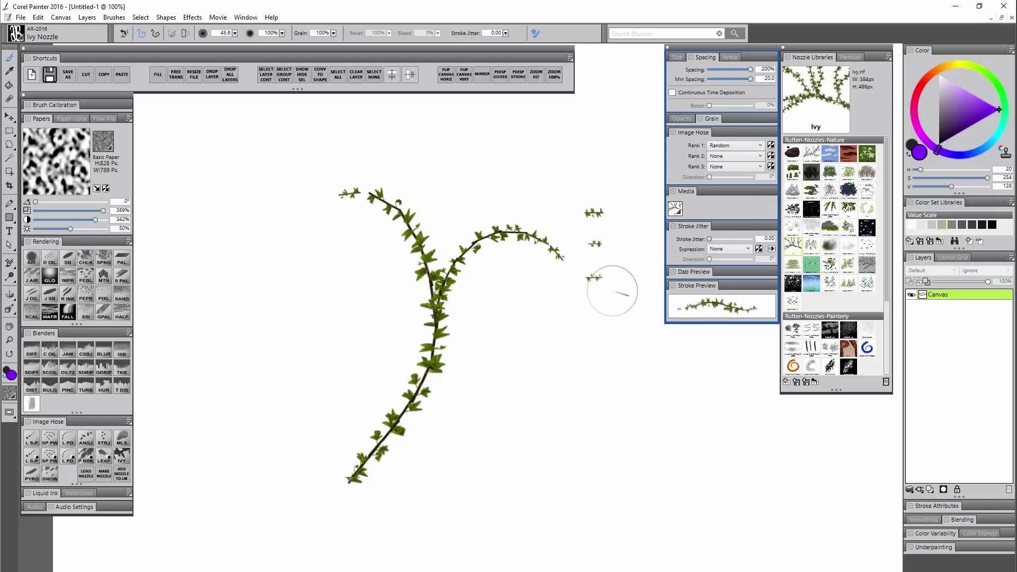
{"action": "key", "text": "ctrl+z"}
{"action": "mouse_move", "coordinate": [493, 477]}
{"action": "left_mouse_down"}
{"action": "mouse_move", "coordinate": [548, 412]}
{"action": "mouse_move", "coordinate": [584, 313]}
{"action": "mouse_move", "coordinate": [572, 120]}
{"action": "left_mouse_up"}
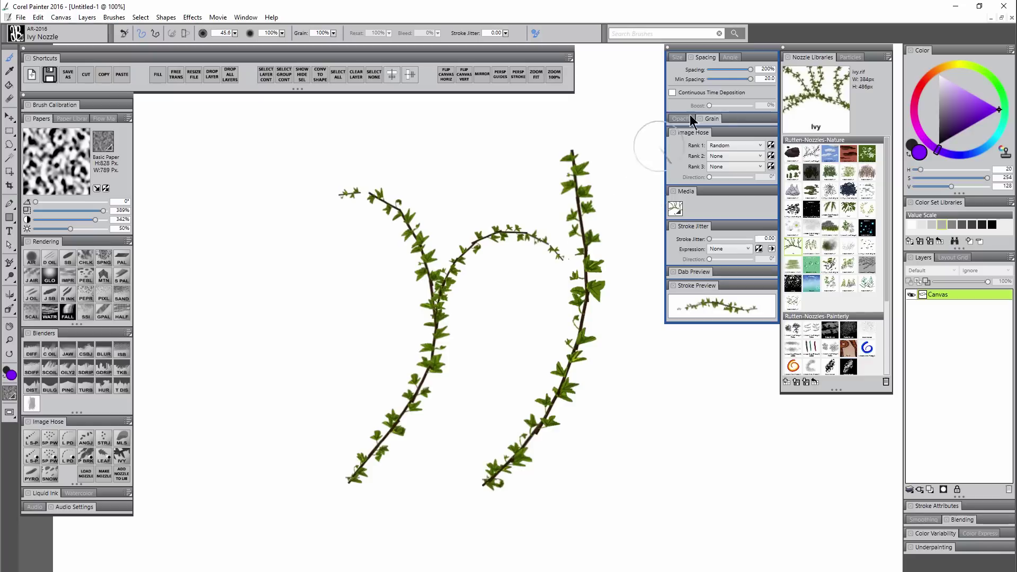
Step: Test denser ivy by painting vines with the brush spacing lowered, including one at 70%
{"action": "left_click", "coordinate": [713, 69]}
{"action": "mouse_move", "coordinate": [626, 171]}
{"action": "left_mouse_down"}
{"action": "mouse_move", "coordinate": [638, 341]}
{"action": "mouse_move", "coordinate": [600, 460]}
{"action": "mouse_move", "coordinate": [629, 487]}
{"action": "left_mouse_up"}
{"action": "key", "text": "ctrl+z"}
{"action": "mouse_move", "coordinate": [619, 127]}
{"action": "left_mouse_down"}
{"action": "mouse_move", "coordinate": [630, 301]}
{"action": "mouse_move", "coordinate": [593, 495]}
{"action": "mouse_move", "coordinate": [604, 532]}
{"action": "left_mouse_up"}
{"action": "left_click", "coordinate": [723, 69]}
{"action": "mouse_move", "coordinate": [548, 125]}
{"action": "left_mouse_down"}
{"action": "mouse_move", "coordinate": [398, 193]}
{"action": "mouse_move", "coordinate": [296, 340]}
{"action": "mouse_move", "coordinate": [300, 424]}
{"action": "left_mouse_up"}
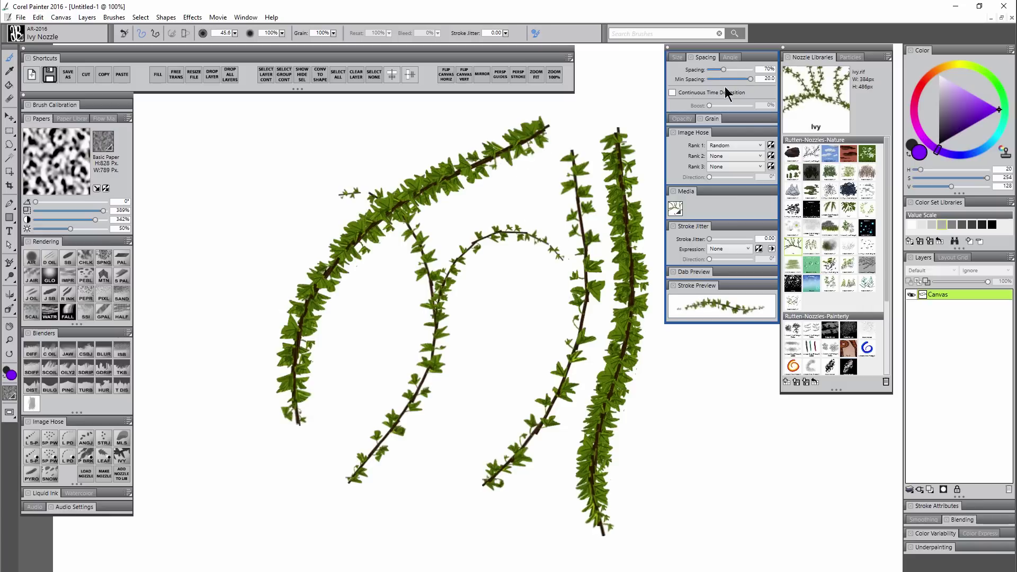
Step: Paint two more curved test vines with the spacing increased in stages, up to 164%
{"action": "left_click", "coordinate": [734, 70]}
{"action": "mouse_move", "coordinate": [395, 142]}
{"action": "left_mouse_down"}
{"action": "mouse_move", "coordinate": [245, 223]}
{"action": "mouse_move", "coordinate": [216, 443]}
{"action": "mouse_move", "coordinate": [248, 492]}
{"action": "left_mouse_up"}
{"action": "left_click", "coordinate": [743, 69]}
{"action": "mouse_move", "coordinate": [342, 125]}
{"action": "left_mouse_down"}
{"action": "mouse_move", "coordinate": [268, 141]}
{"action": "mouse_move", "coordinate": [191, 434]}
{"action": "mouse_move", "coordinate": [267, 501]}
{"action": "left_mouse_up"}
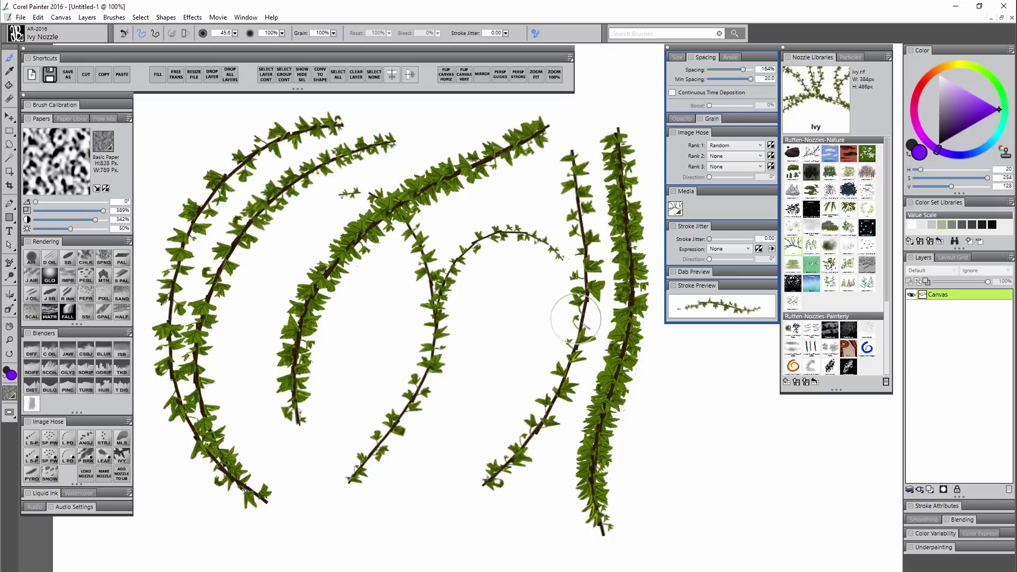
Step: Return the spacing to 200%, clear the canvas and paint a large C-shaped vine plus a straight vertical vine
{"action": "left_click_drag", "start_coordinate": [745, 70], "coordinate": [781, 78]}
{"action": "key", "text": "Delete"}
{"action": "mouse_move", "coordinate": [507, 154]}
{"action": "left_mouse_down"}
{"action": "mouse_move", "coordinate": [260, 329]}
{"action": "mouse_move", "coordinate": [291, 472]}
{"action": "mouse_move", "coordinate": [445, 515]}
{"action": "mouse_move", "coordinate": [506, 514]}
{"action": "left_mouse_up"}
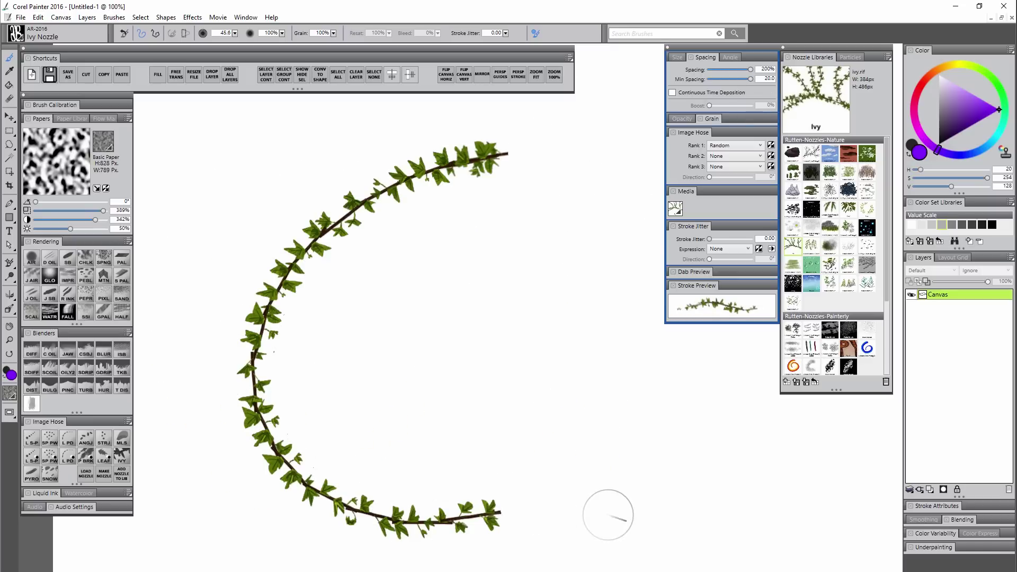
{"action": "left_click_drag", "start_coordinate": [463, 207], "coordinate": [462, 461]}
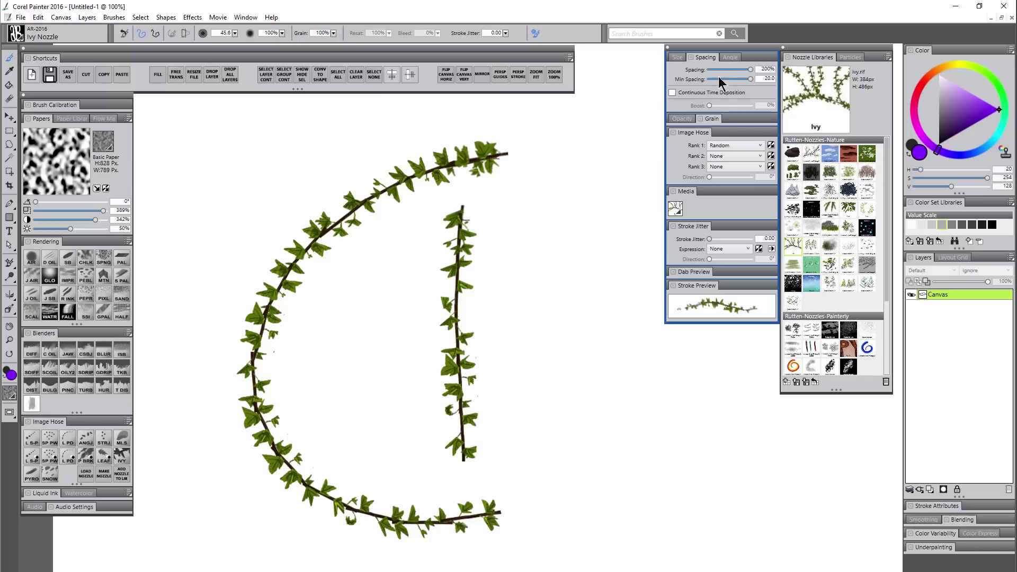
Step: Test other dab angles in the Angle settings by painting vertical strokes at 235°, 152° and a larger third angle
{"action": "left_click", "coordinate": [732, 57]}
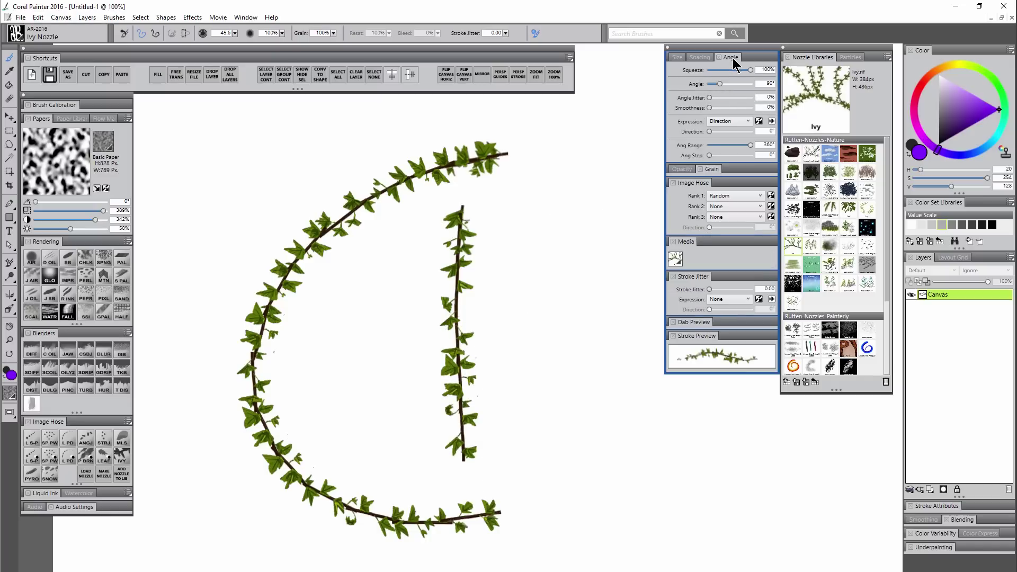
{"action": "left_click", "coordinate": [737, 83]}
{"action": "left_click_drag", "start_coordinate": [585, 164], "coordinate": [577, 413]}
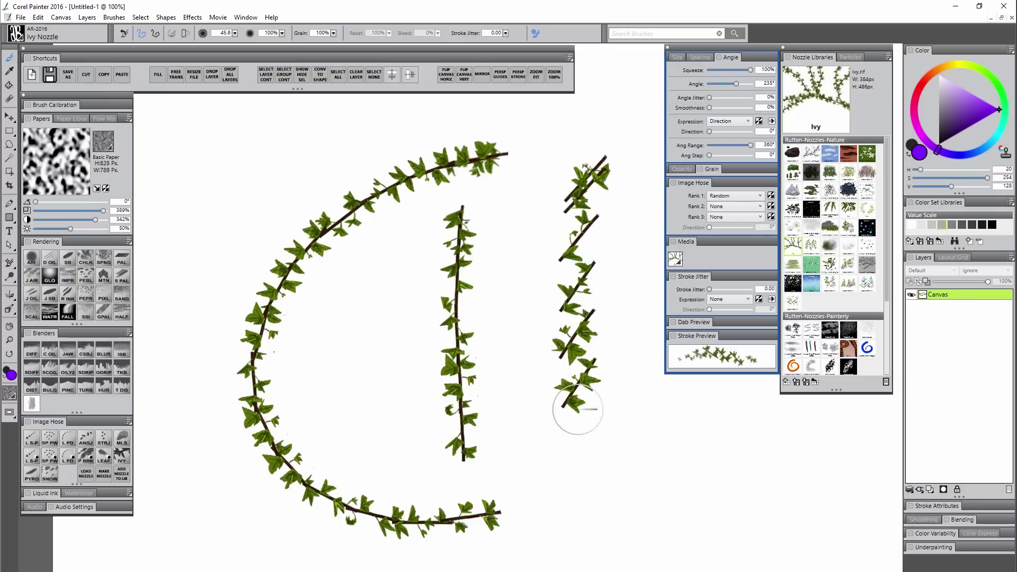
{"action": "left_click", "coordinate": [727, 84]}
{"action": "left_click_drag", "start_coordinate": [538, 198], "coordinate": [536, 406]}
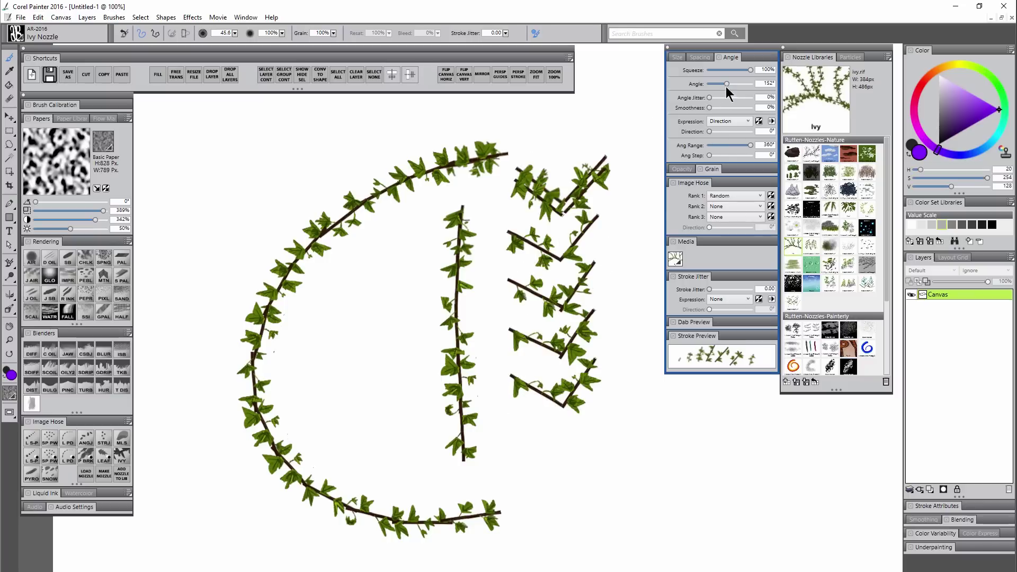
{"action": "left_click", "coordinate": [743, 84]}
{"action": "left_click_drag", "start_coordinate": [615, 135], "coordinate": [625, 476]}
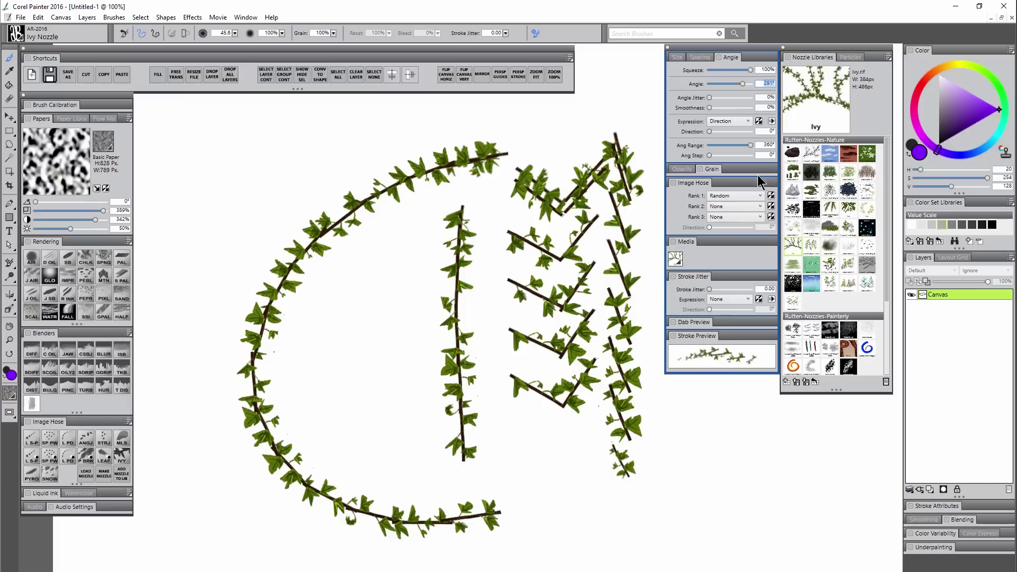
Step: Set the angle to 0° and paint curving test strokes across a cleared canvas
{"action": "left_click", "coordinate": [709, 84]}
{"action": "mouse_move", "coordinate": [427, 172]}
{"action": "left_mouse_down"}
{"action": "mouse_move", "coordinate": [389, 142]}
{"action": "mouse_move", "coordinate": [327, 149]}
{"action": "mouse_move", "coordinate": [242, 202]}
{"action": "mouse_move", "coordinate": [197, 274]}
{"action": "mouse_move", "coordinate": [199, 374]}
{"action": "mouse_move", "coordinate": [248, 450]}
{"action": "mouse_move", "coordinate": [357, 469]}
{"action": "mouse_move", "coordinate": [447, 382]}
{"action": "mouse_move", "coordinate": [366, 281]}
{"action": "mouse_move", "coordinate": [312, 364]}
{"action": "mouse_move", "coordinate": [417, 449]}
{"action": "left_mouse_up"}
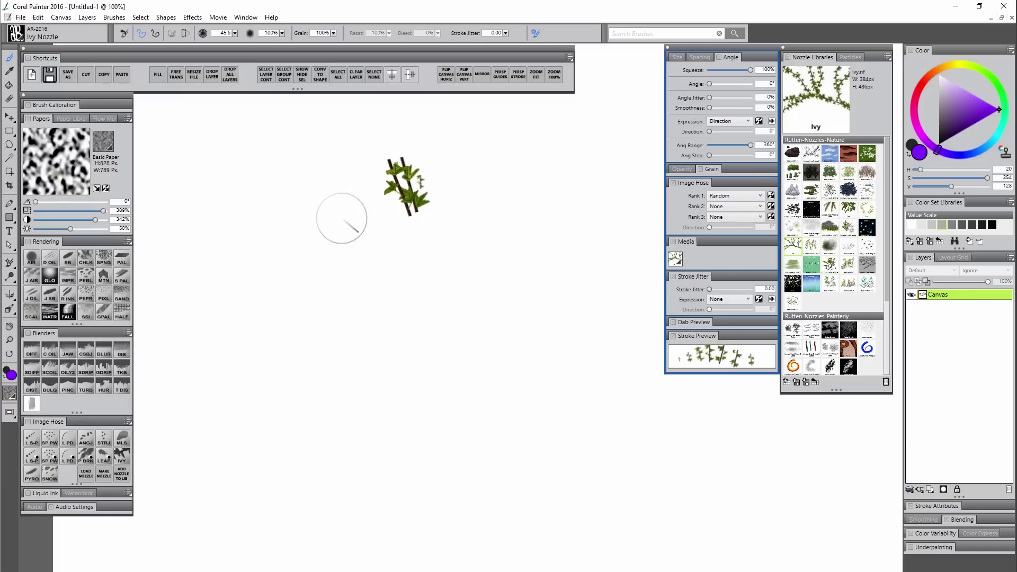
{"action": "mouse_move", "coordinate": [342, 217]}
{"action": "left_mouse_down"}
{"action": "mouse_move", "coordinate": [290, 313]}
{"action": "mouse_move", "coordinate": [357, 396]}
{"action": "mouse_move", "coordinate": [474, 385]}
{"action": "mouse_move", "coordinate": [513, 281]}
{"action": "mouse_move", "coordinate": [440, 242]}
{"action": "mouse_move", "coordinate": [377, 296]}
{"action": "mouse_move", "coordinate": [442, 299]}
{"action": "left_mouse_up"}
{"action": "mouse_move", "coordinate": [498, 180]}
{"action": "left_mouse_down"}
{"action": "mouse_move", "coordinate": [583, 245]}
{"action": "mouse_move", "coordinate": [594, 372]}
{"action": "mouse_move", "coordinate": [560, 440]}
{"action": "mouse_move", "coordinate": [414, 516]}
{"action": "mouse_move", "coordinate": [280, 261]}
{"action": "left_mouse_up"}
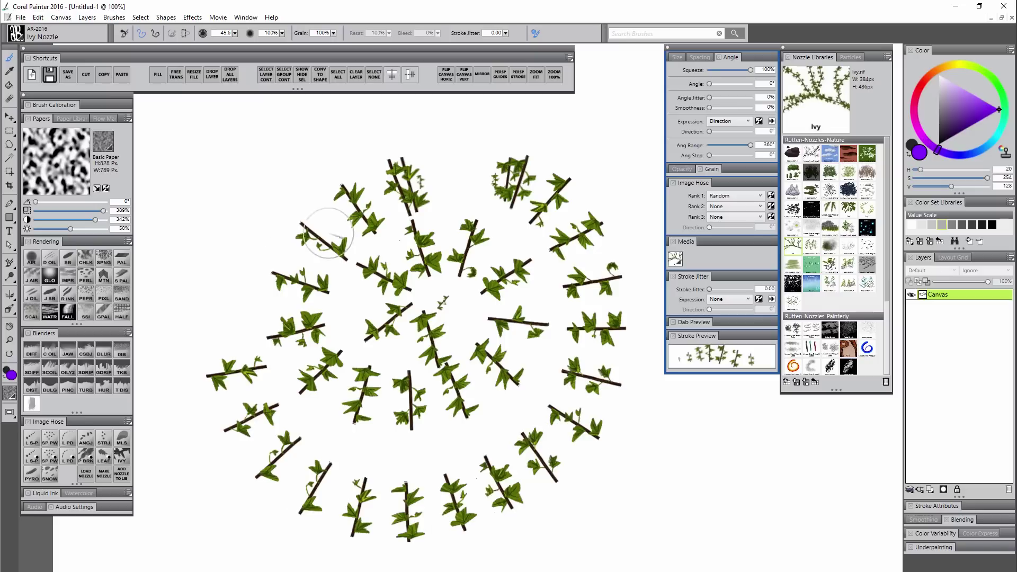
Step: Set the angle back to 90°, paint curved test vines and clear the canvas
{"action": "type", "text": "90"}
{"action": "key", "text": "Return"}
{"action": "mouse_move", "coordinate": [495, 136]}
{"action": "left_mouse_down"}
{"action": "mouse_move", "coordinate": [200, 284]}
{"action": "mouse_move", "coordinate": [208, 464]}
{"action": "left_mouse_up"}
{"action": "mouse_move", "coordinate": [236, 501]}
{"action": "left_mouse_down"}
{"action": "mouse_move", "coordinate": [563, 442]}
{"action": "mouse_move", "coordinate": [298, 307]}
{"action": "left_mouse_up"}
{"action": "key", "text": "Delete"}
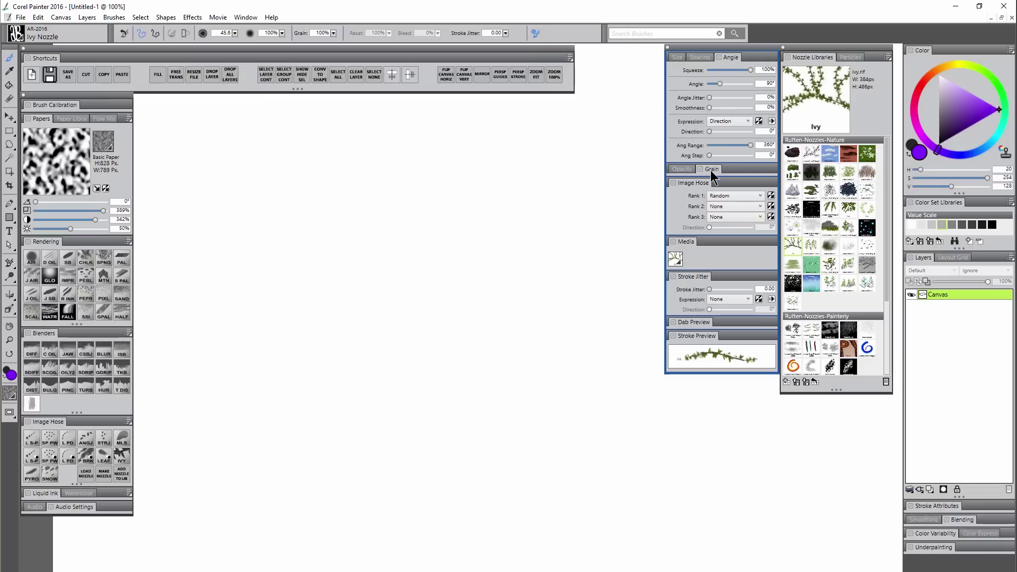
Step: Review the Opacity and Size settings of the Ivy Nozzle, painting a winding test vine with varying pressure and undoing it
{"action": "left_click", "coordinate": [685, 170]}
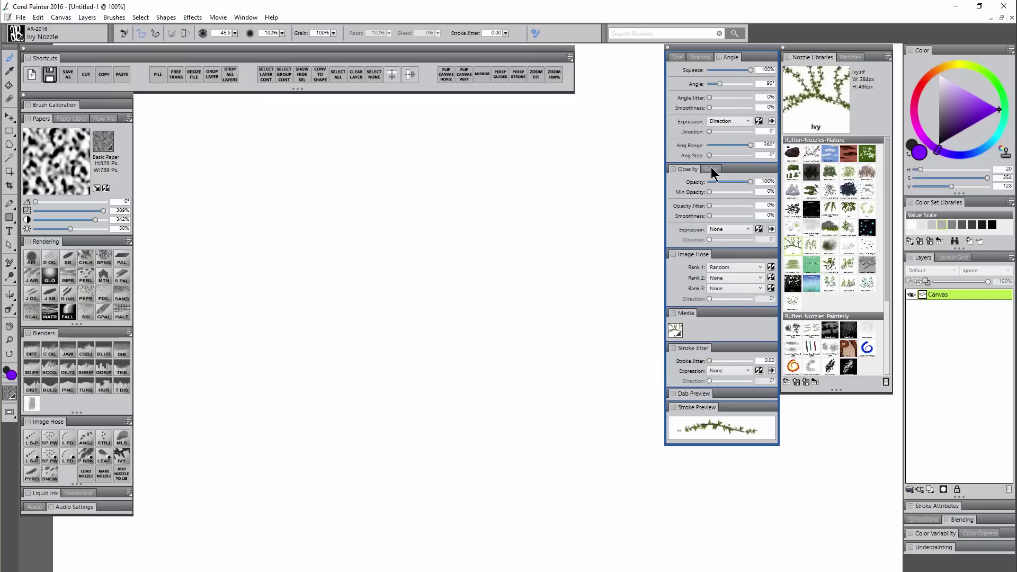
{"action": "left_click", "coordinate": [705, 58]}
{"action": "left_click", "coordinate": [678, 57]}
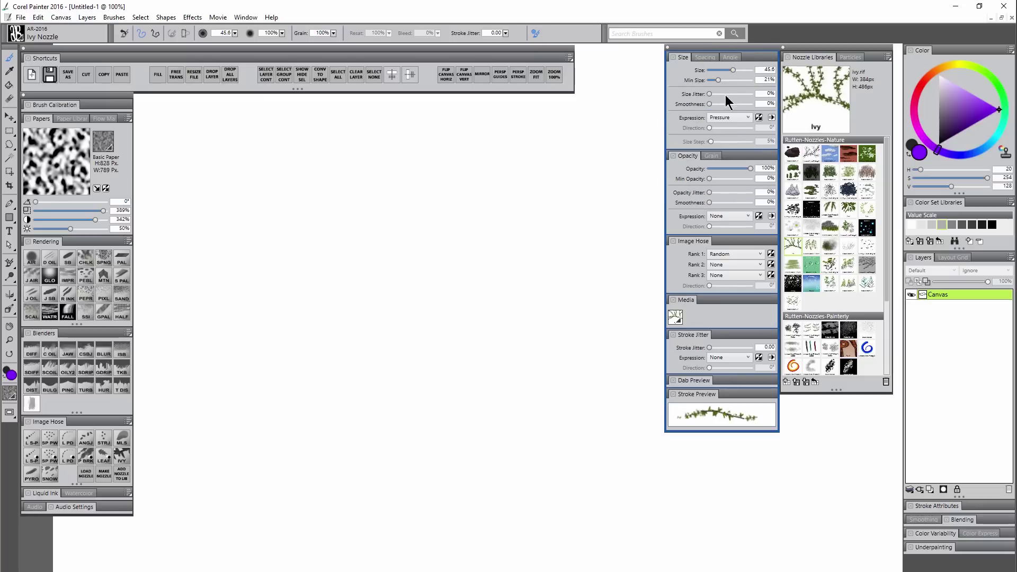
{"action": "mouse_move", "coordinate": [523, 173]}
{"action": "left_mouse_down"}
{"action": "mouse_move", "coordinate": [457, 189]}
{"action": "mouse_move", "coordinate": [388, 234]}
{"action": "mouse_move", "coordinate": [397, 274]}
{"action": "mouse_move", "coordinate": [469, 294]}
{"action": "mouse_move", "coordinate": [496, 341]}
{"action": "mouse_move", "coordinate": [412, 374]}
{"action": "mouse_move", "coordinate": [308, 372]}
{"action": "mouse_move", "coordinate": [271, 456]}
{"action": "left_mouse_up"}
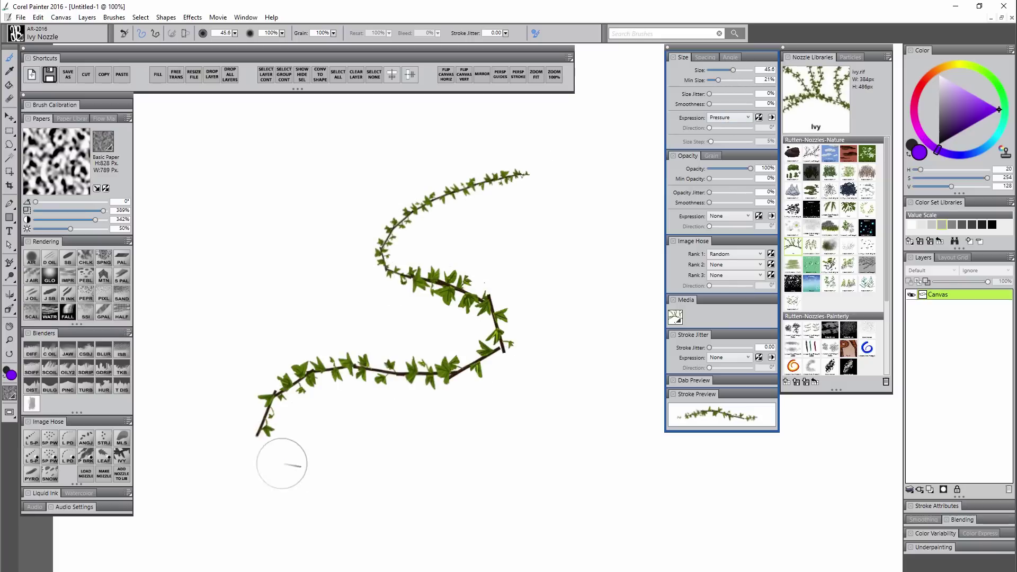
{"action": "key", "text": "ctrl+z"}
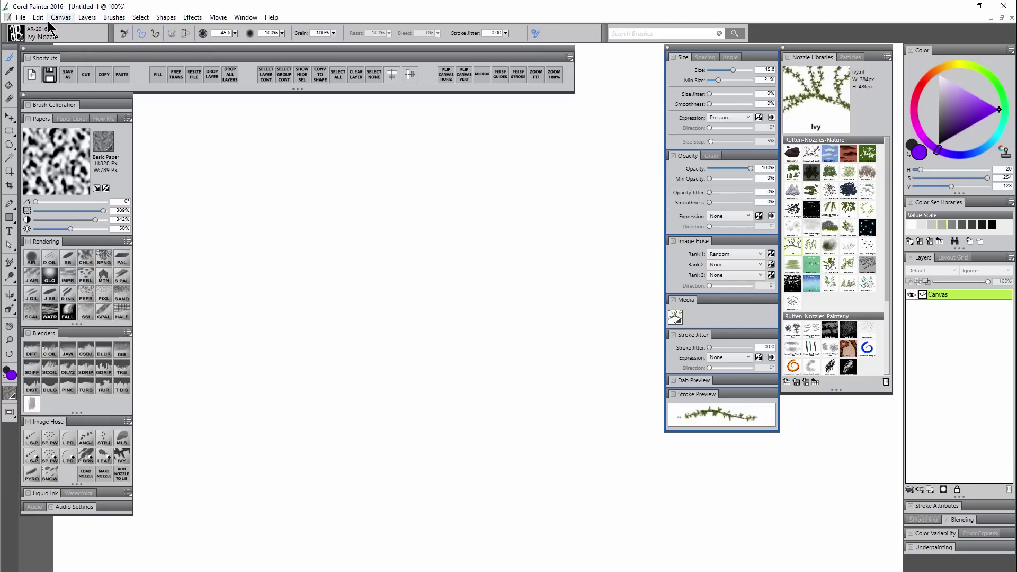
{"action": "left_click", "coordinate": [114, 18]}
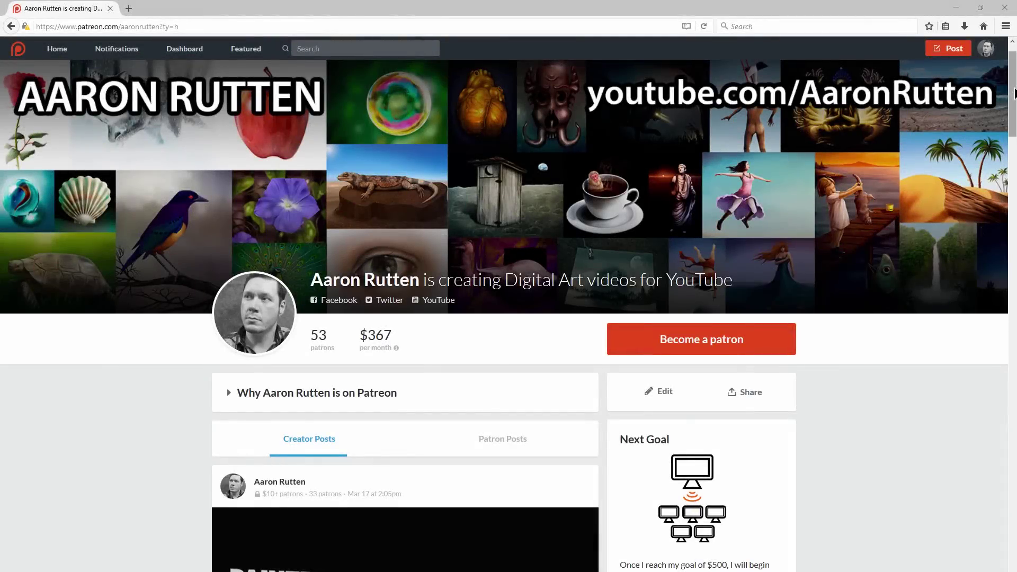
Step: Switch to the web browser and look through the posts and reward tiers on the creator's Patreon page
{"action": "left_click_drag", "start_coordinate": [1014, 92], "coordinate": [1015, 127]}
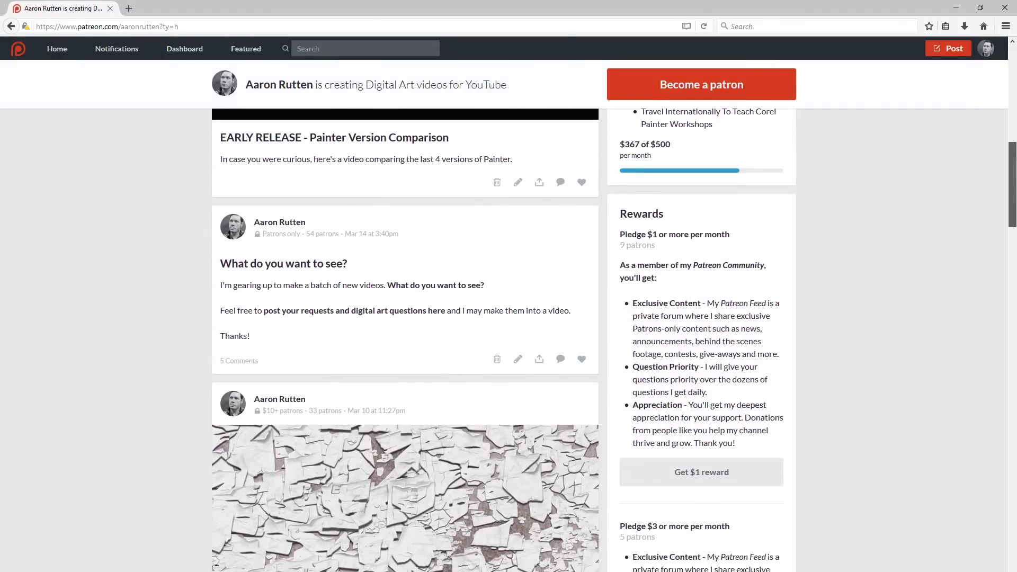
{"action": "left_click_drag", "start_coordinate": [1014, 195], "coordinate": [1014, 212]}
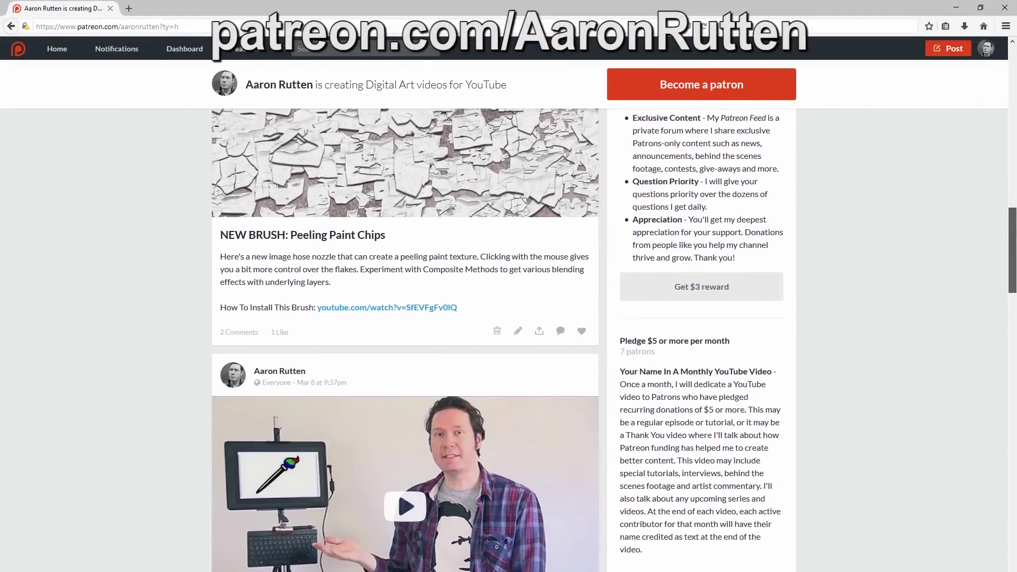
{"action": "left_click_drag", "start_coordinate": [1013, 255], "coordinate": [1013, 261]}
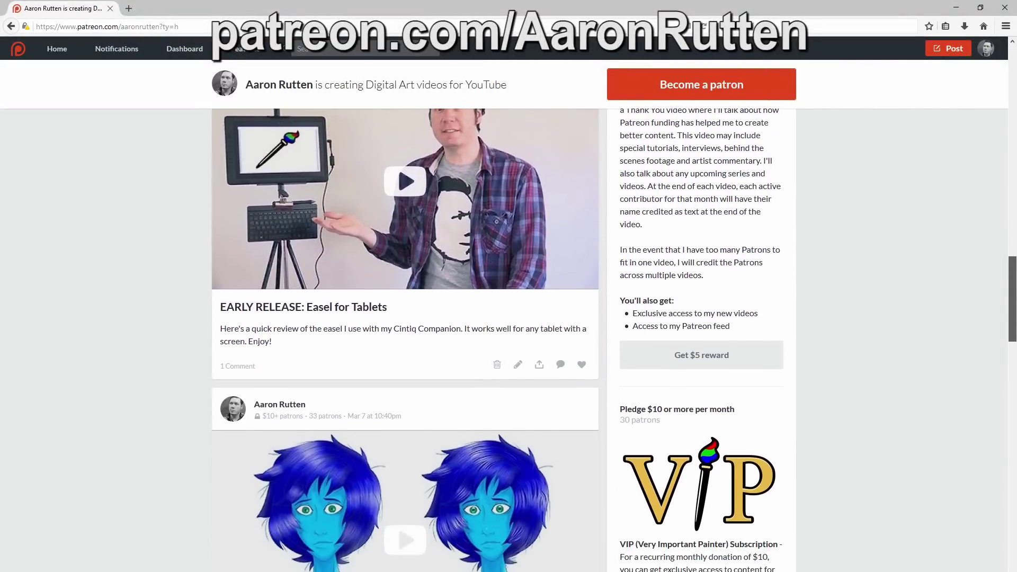
{"action": "left_click_drag", "start_coordinate": [1013, 311], "coordinate": [1013, 311]}
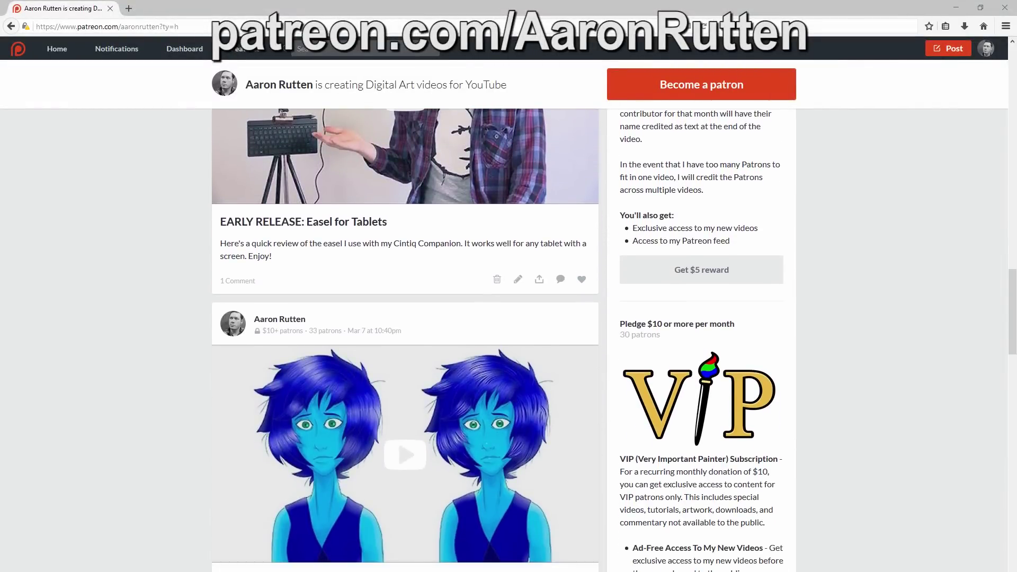